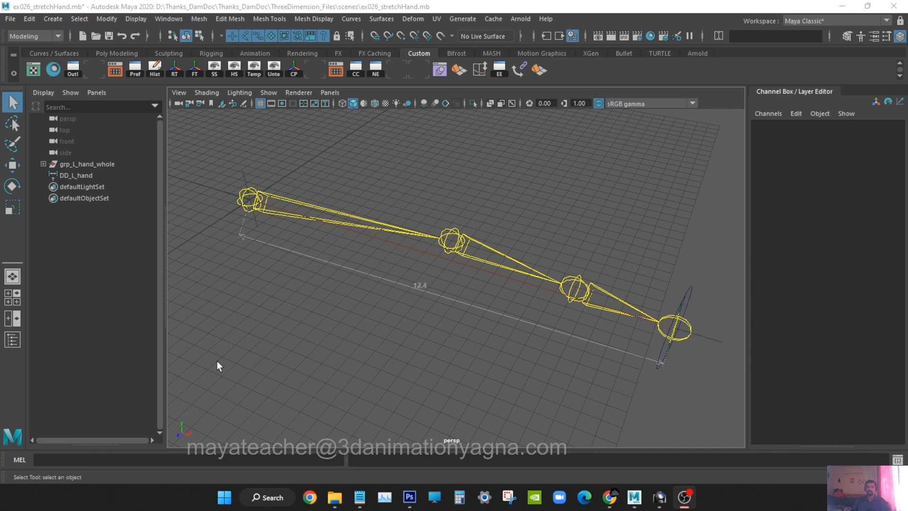
Step: Break the connection from grp_L_hand_whole's Scale X to ScaleCompensate_MD_Lhand's Input 2X in the Node Editor
alt+drag(582, 317, 536, 329)
click(99, 164)
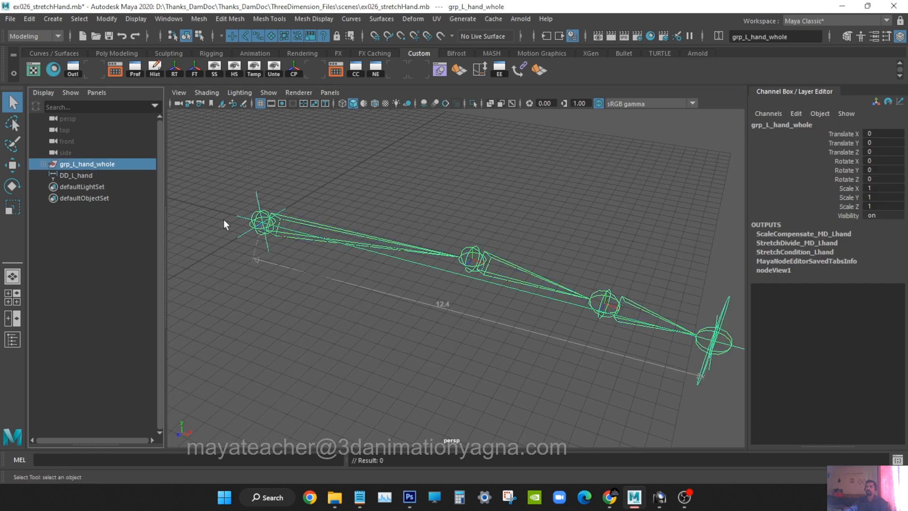
alt+drag(447, 302, 456, 304)
alt+drag(533, 333, 548, 355)
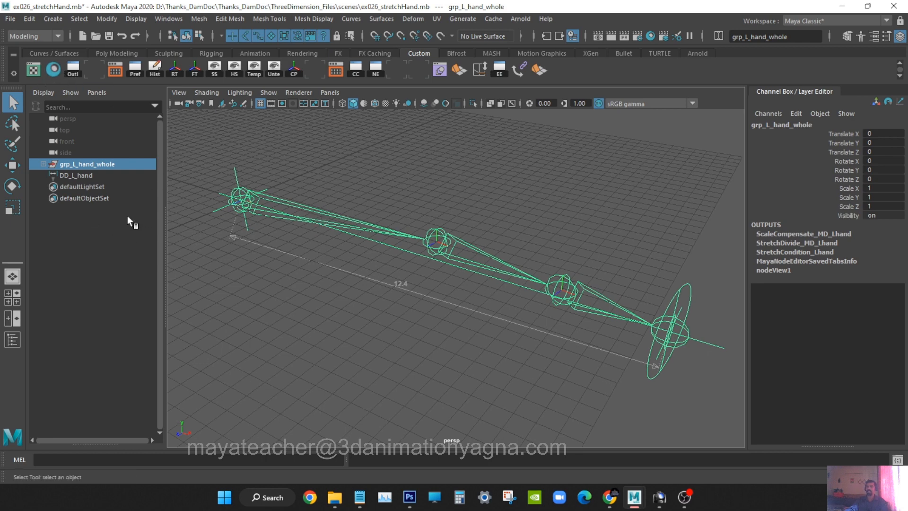
click(375, 70)
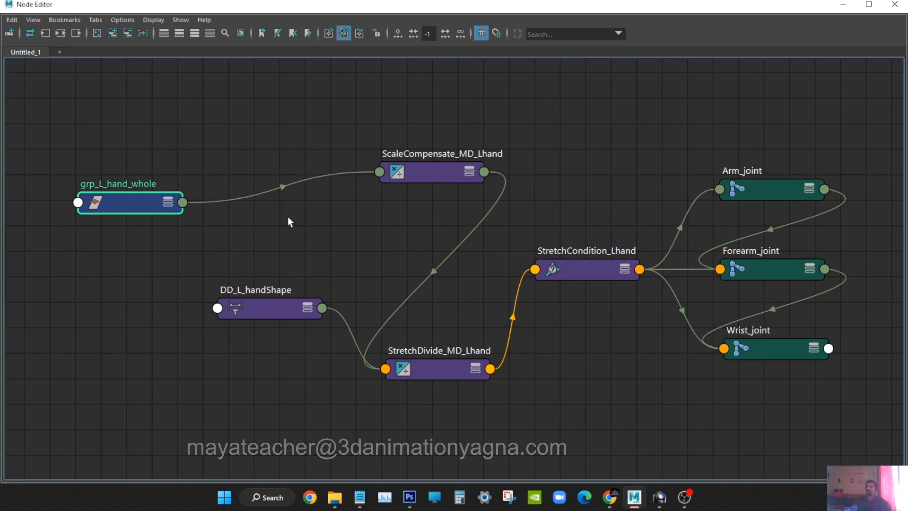
click(303, 215)
drag(254, 156, 301, 213)
key(Delete)
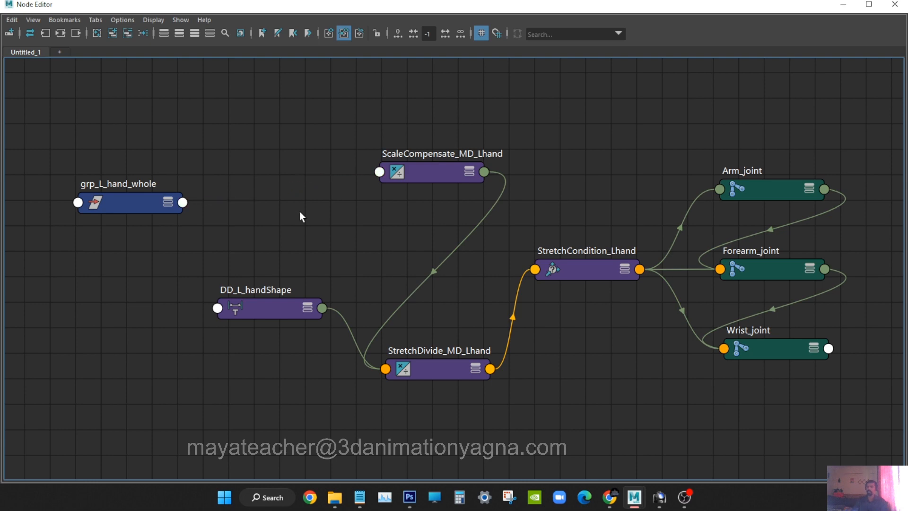
click(842, 7)
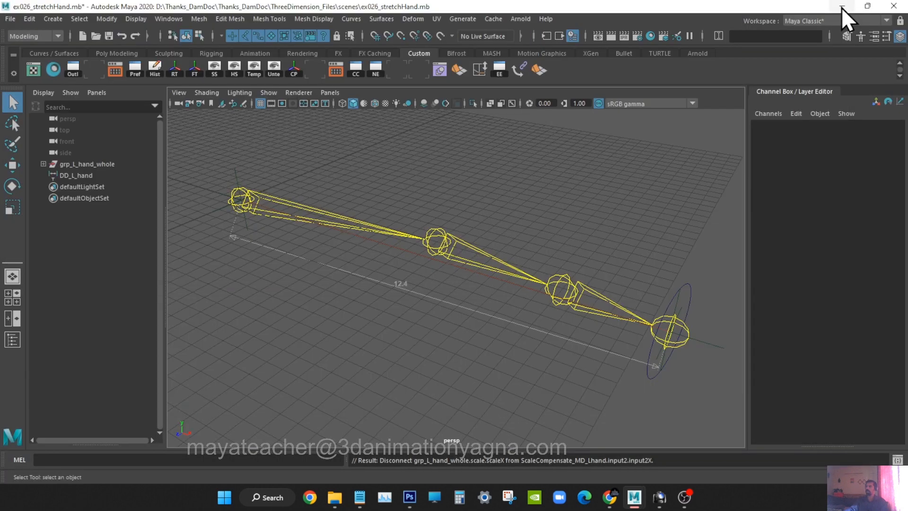
Step: Test the arm's response by moving L_hand_ctl inward along the arm twice, undoing each move
alt+right_drag(550, 263, 511, 298)
click(591, 305)
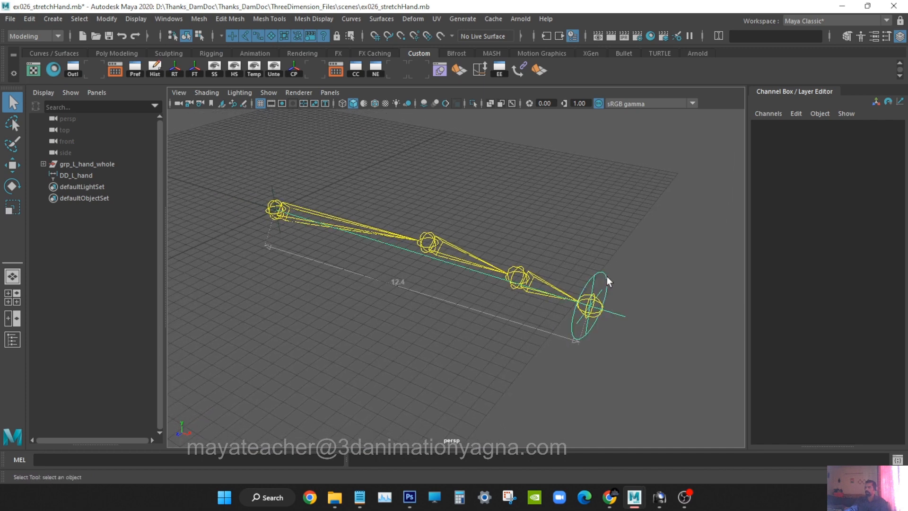
key(w)
drag(588, 306, 511, 284)
key(ctrl+z)
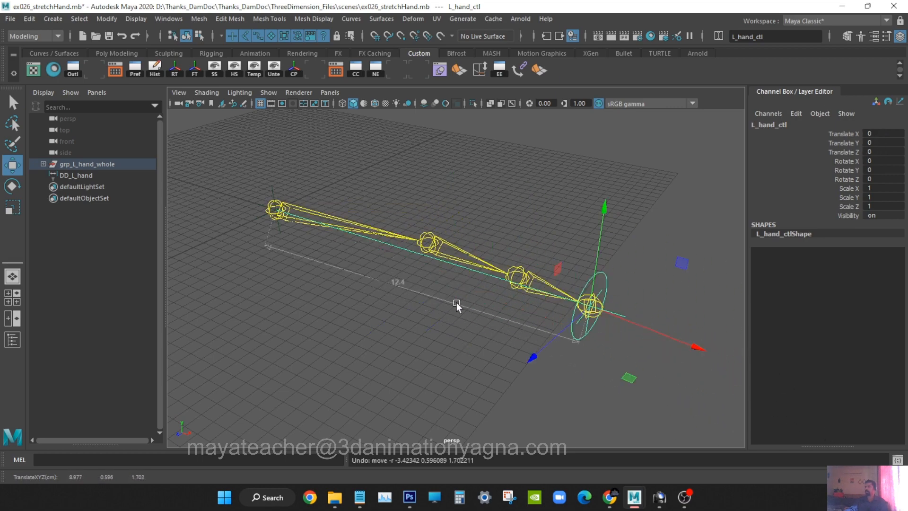
alt+drag(456, 306, 503, 347)
drag(614, 309, 517, 301)
key(ctrl+z)
alt+middle_drag(515, 301, 531, 287)
mouse_move(511, 308)
alt+mouse_down()
mouse_move(489, 314)
mouse_move(496, 303)
alt+mouse_up()
Step: Test-scale the whole arm group grp_L_hand_whole uniformly to about 0.884 and undo the scaling
click(86, 175)
click(85, 164)
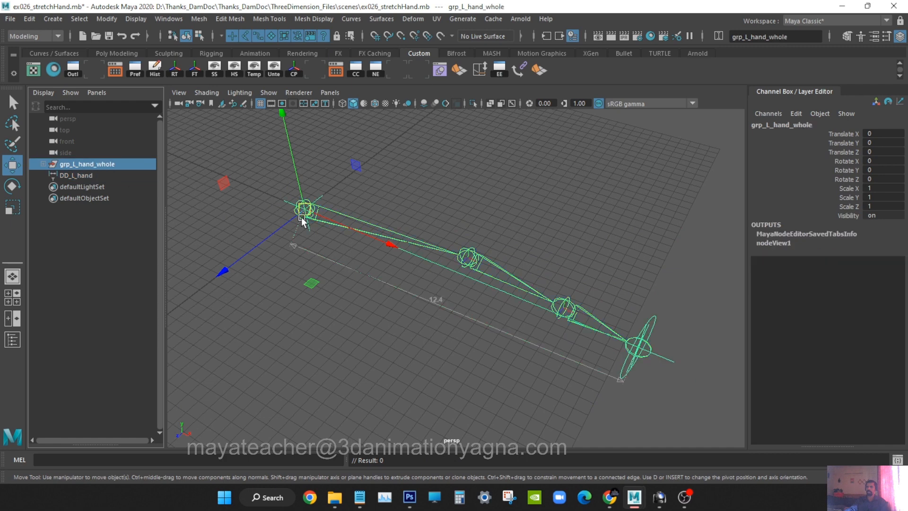
key(r)
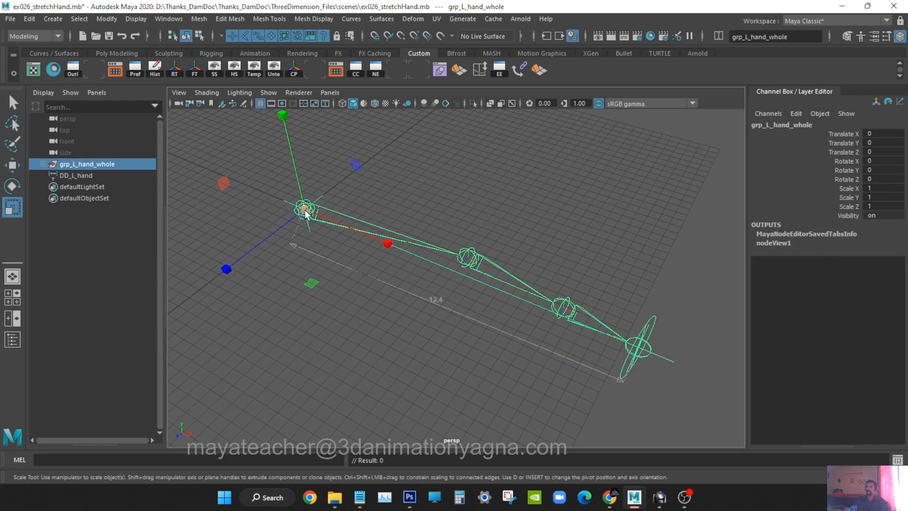
drag(305, 212, 259, 238)
key(ctrl+z)
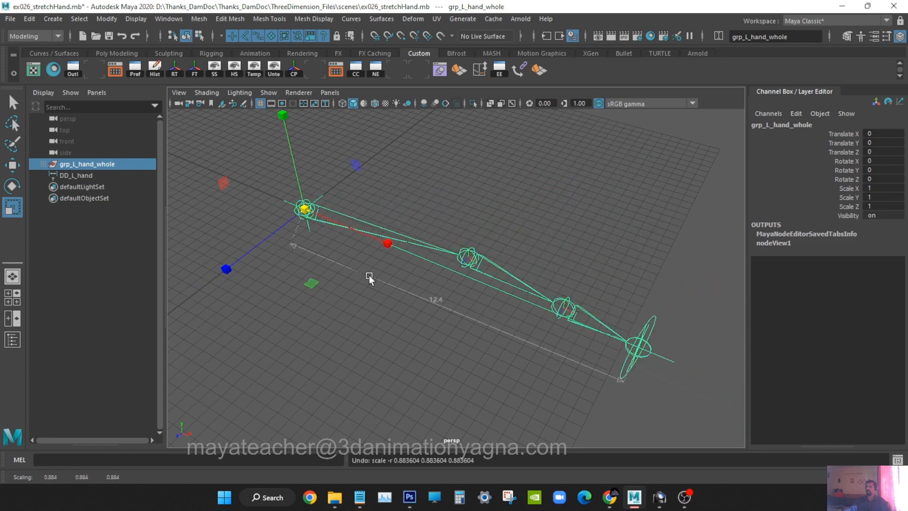
Step: Reconnect Scale X of grp_L_hand_whole to Input 2X of ScaleCompensate_MD_Lhand in the Node Editor
alt+drag(370, 276, 395, 277)
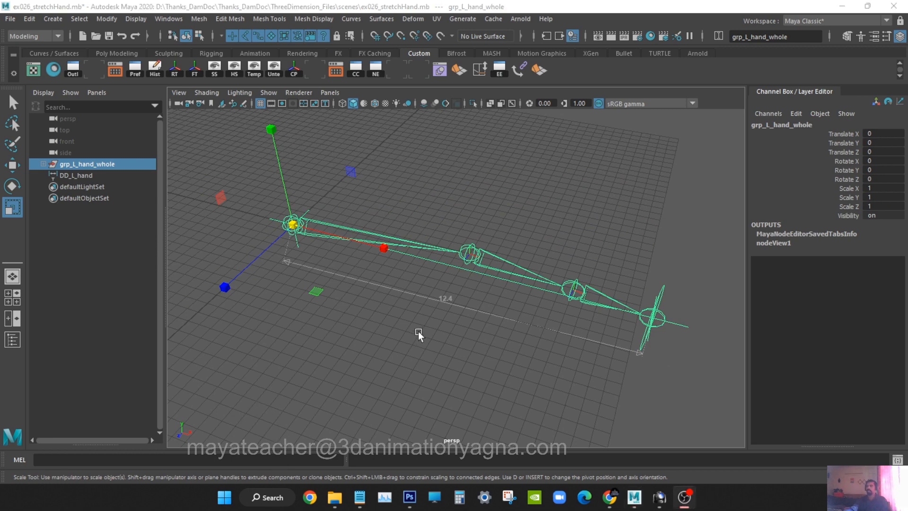
alt+drag(417, 326, 431, 329)
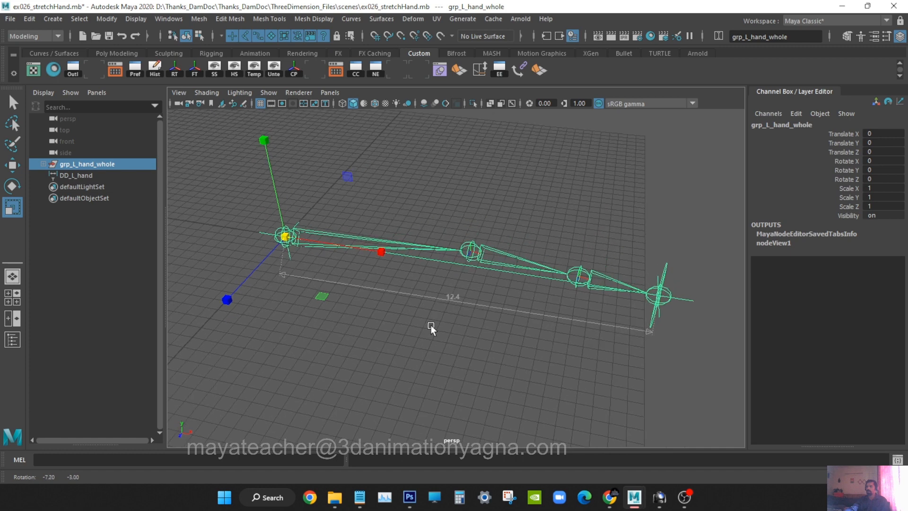
click(377, 74)
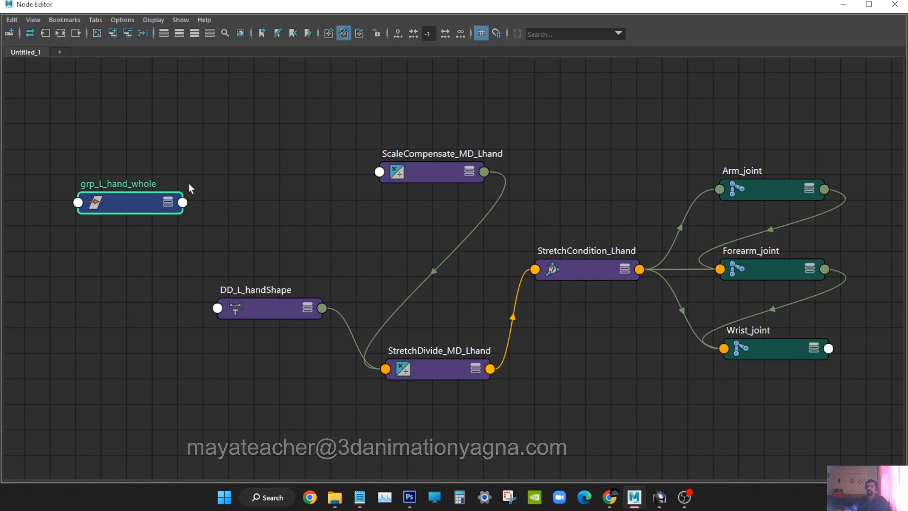
drag(194, 4, 423, 90)
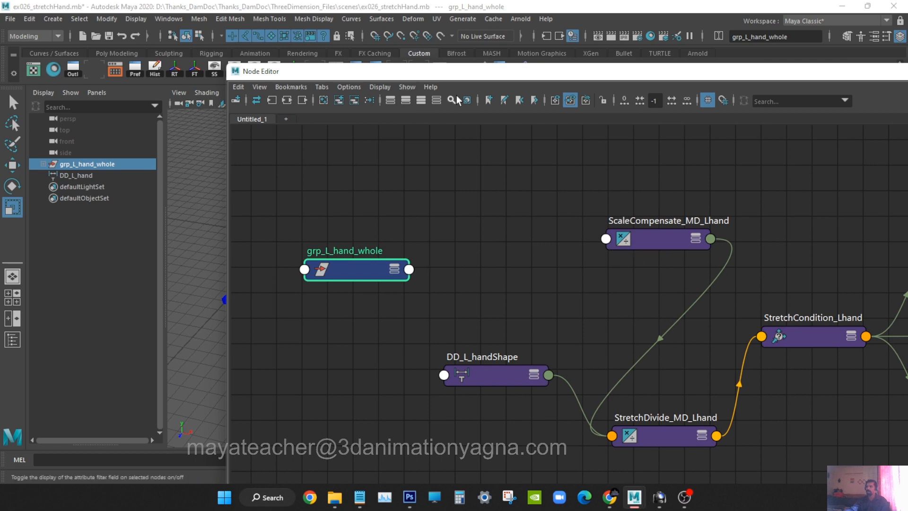
double_click(454, 75)
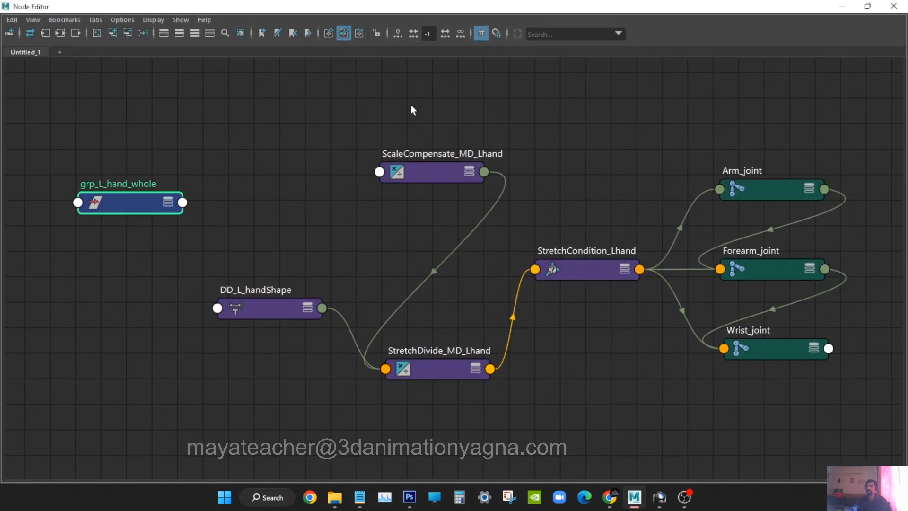
click(183, 204)
mouse_move(247, 301)
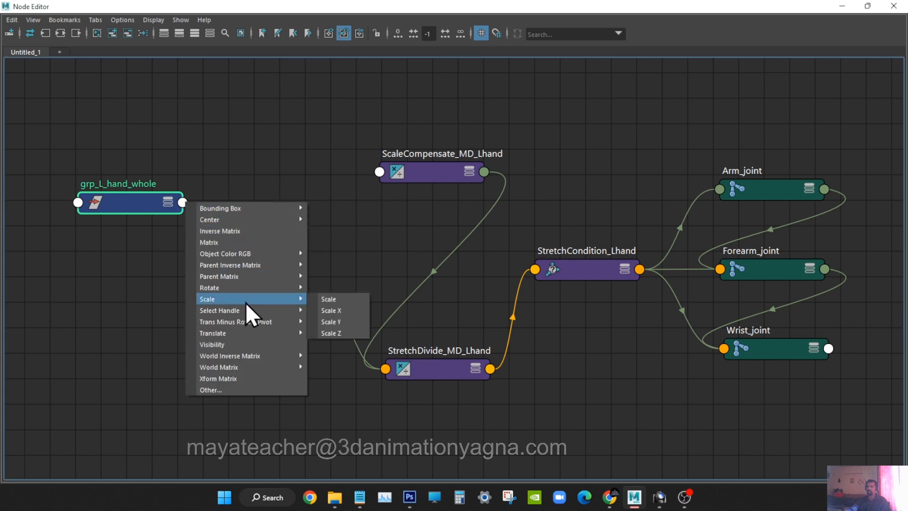
click(350, 311)
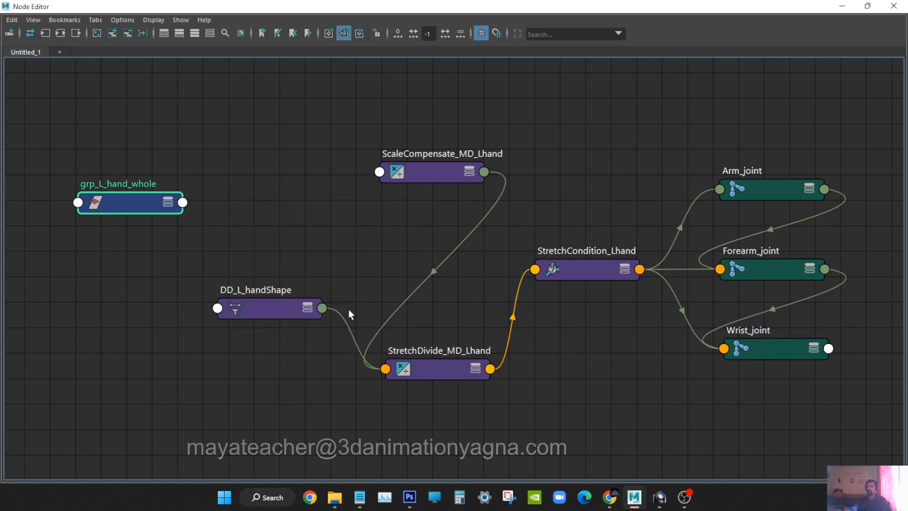
click(379, 171)
mouse_move(403, 175)
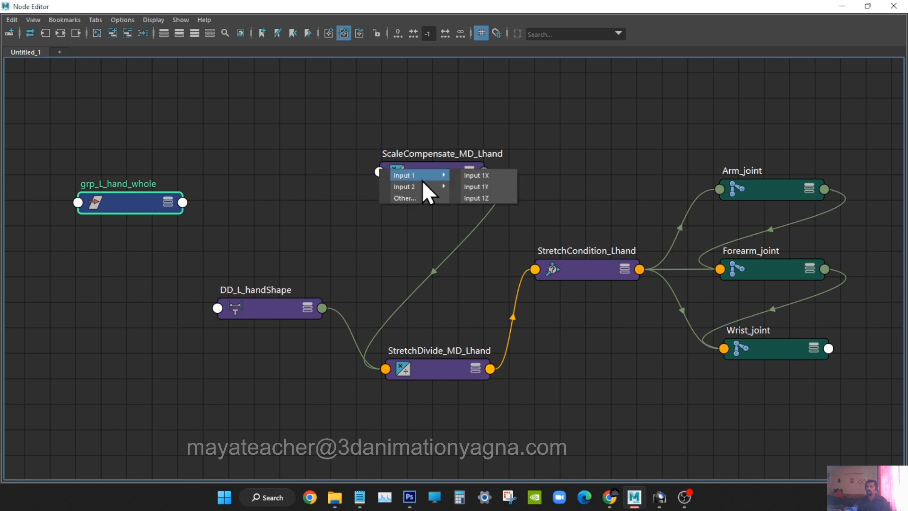
mouse_move(421, 187)
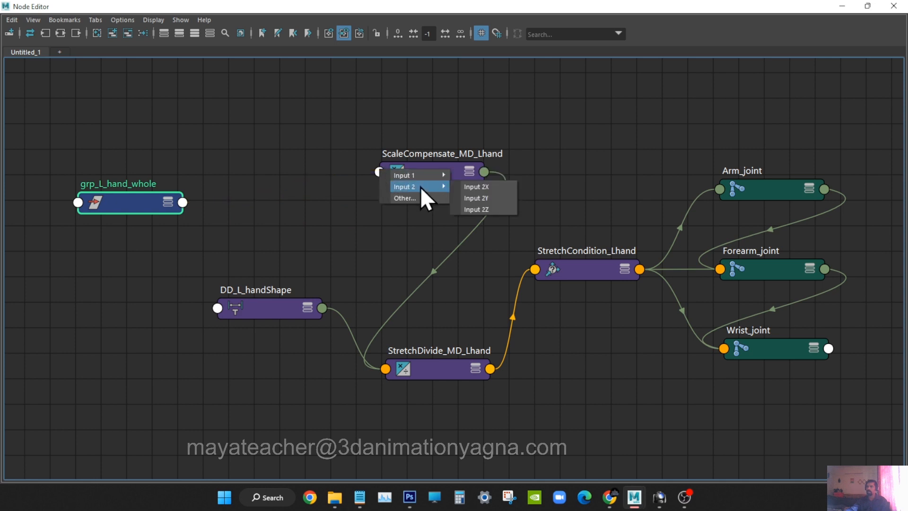
click(487, 187)
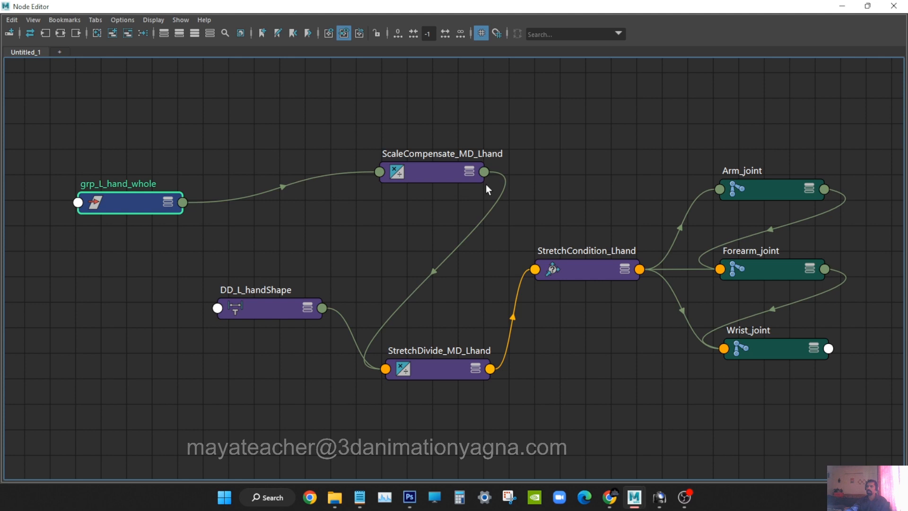
click(843, 5)
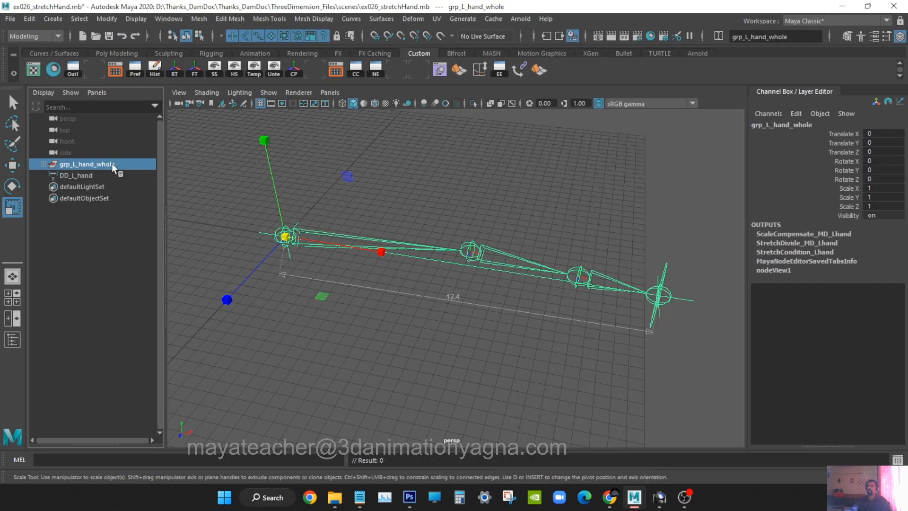
Step: Test the reconnected rig by scaling grp_L_hand_whole up uniformly, and undo the scaling
drag(285, 236, 472, 254)
key(ctrl+z)
alt+middle_drag(472, 318, 491, 349)
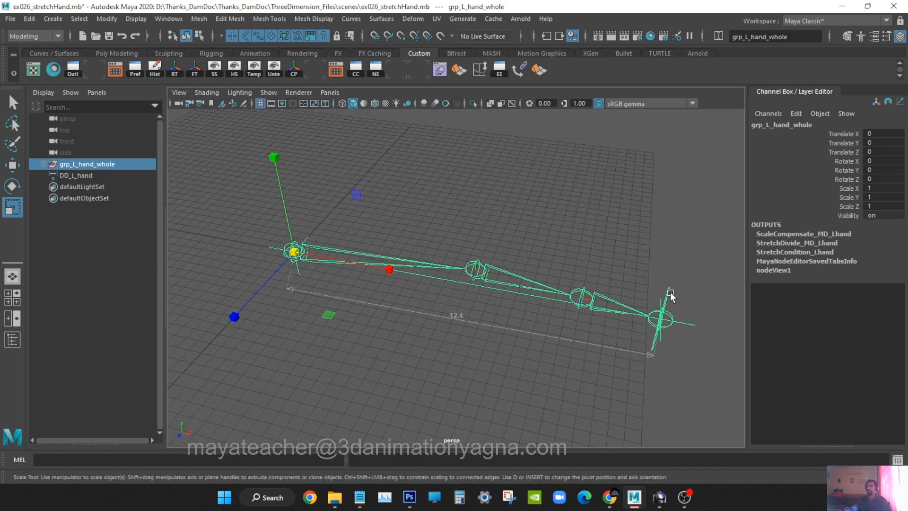
Step: Test-move L_hand_ctl toward the shoulder on the reconnected rig, undo the move and clear the selection
click(671, 295)
key(w)
drag(662, 321, 563, 304)
key(ctrl+z)
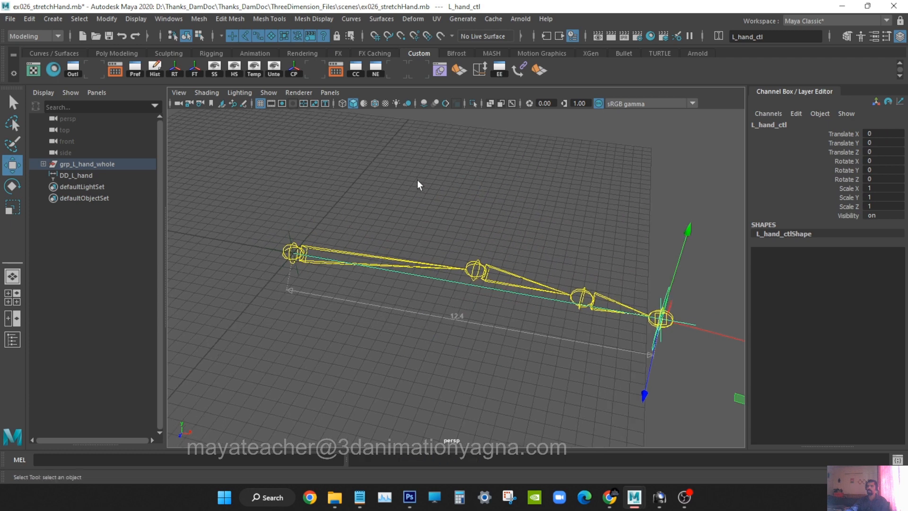
key(q)
click(460, 184)
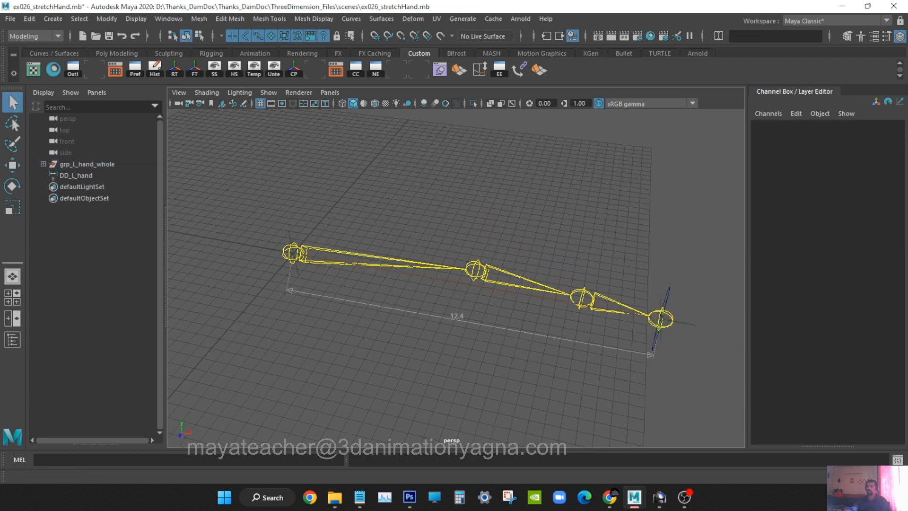
click(380, 69)
double_click(386, 74)
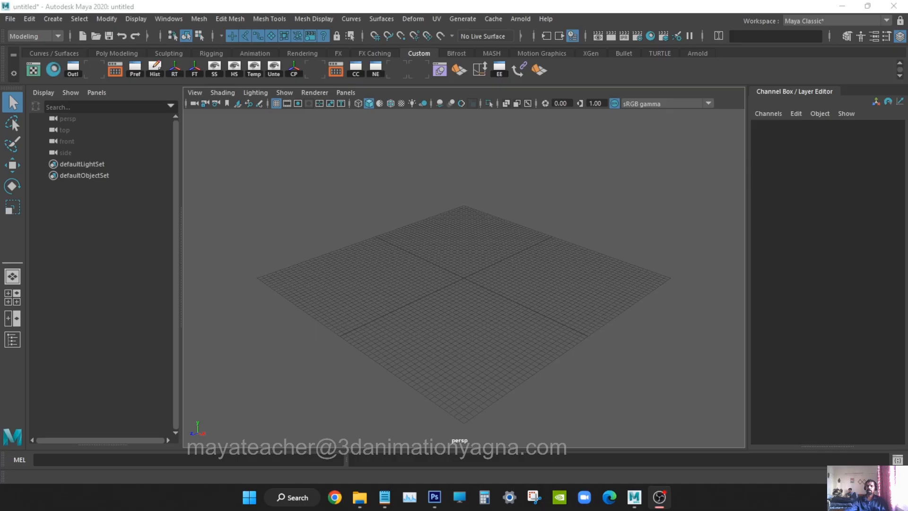
Step: Switch to the Maya window with the ex17_Rigging_Keyframing_Animation scene and make the mesh_lyr display layer visible
mouse_move(631, 507)
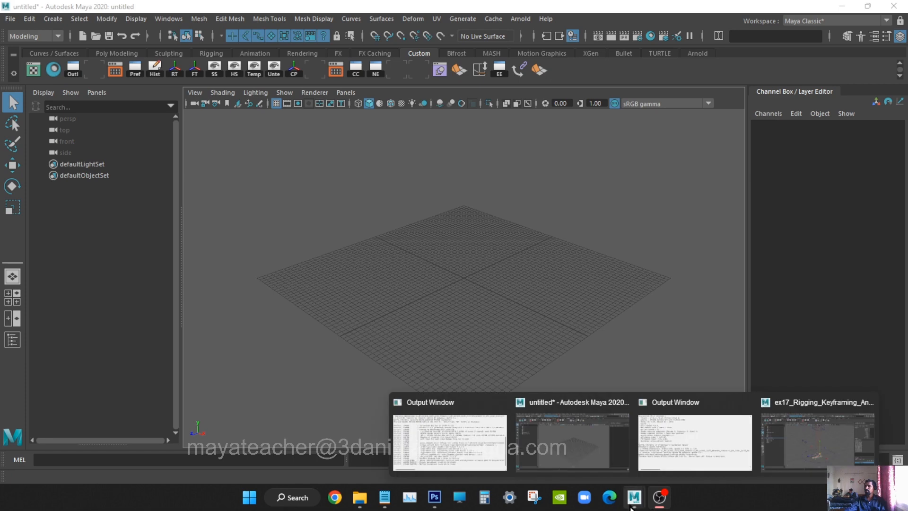
click(838, 440)
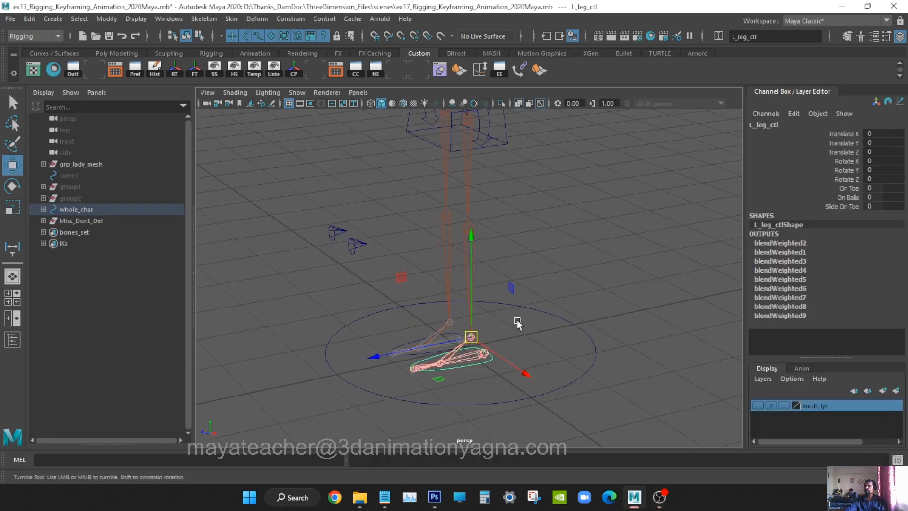
mouse_move(517, 322)
alt+mouse_down()
mouse_move(543, 321)
mouse_move(531, 321)
alt+mouse_up()
alt+middle_drag(531, 321, 541, 324)
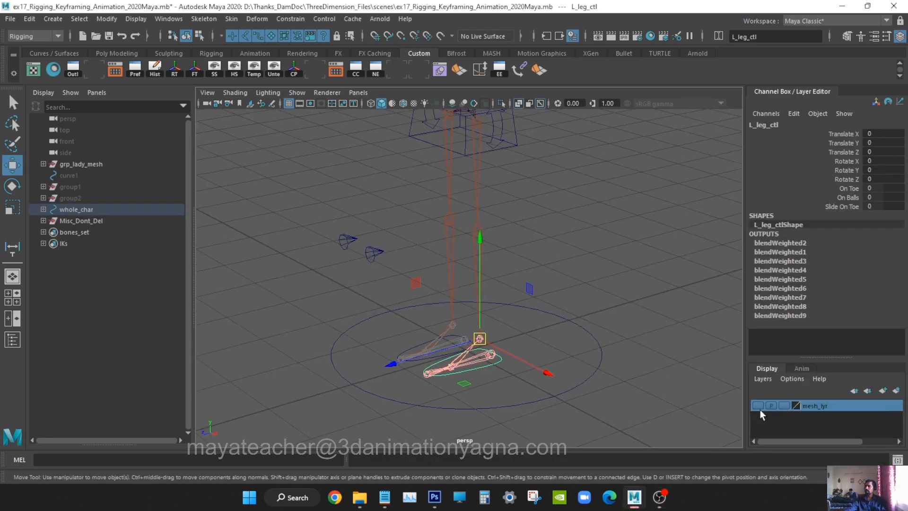
click(757, 405)
Step: Try moving the left leg control L_leg_ctl slightly at the ankle, and undo the move
alt+drag(552, 345, 572, 338)
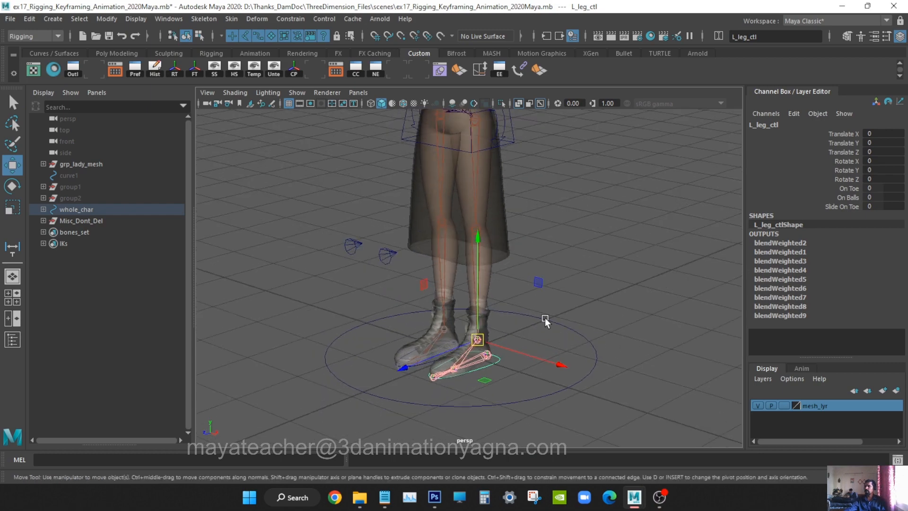
alt+drag(627, 358, 556, 333)
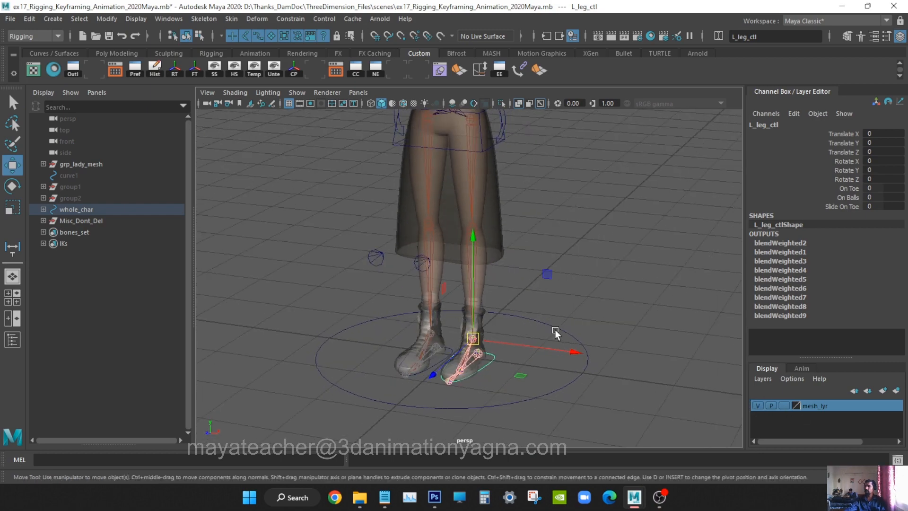
scroll(556, 333, up, 5)
alt+drag(546, 425, 518, 383)
alt+middle_drag(518, 374, 518, 229)
alt+drag(524, 275, 484, 240)
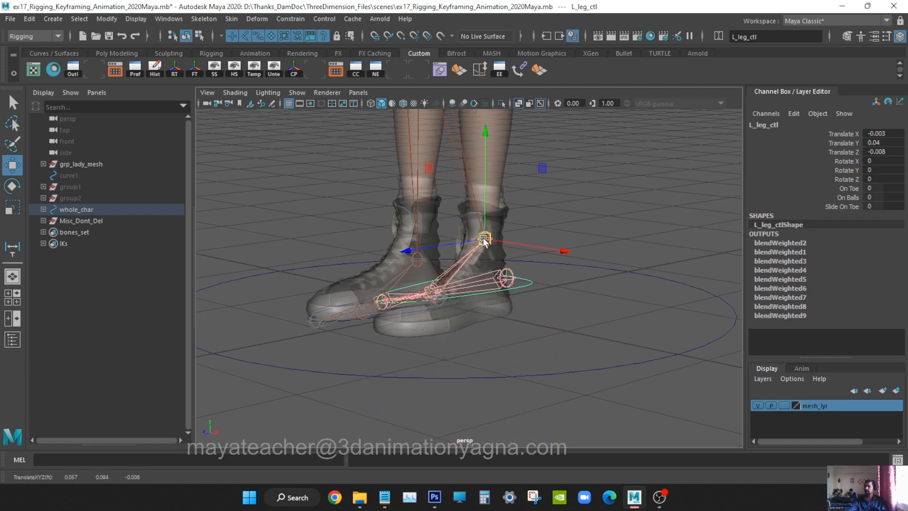
key(ctrl+z)
Step: Select the On Toe channel of L_leg_ctl and examine the left foot's joints from several angles
alt+middle_drag(522, 274, 528, 336)
scroll(528, 335, down, 3)
alt+drag(516, 326, 500, 349)
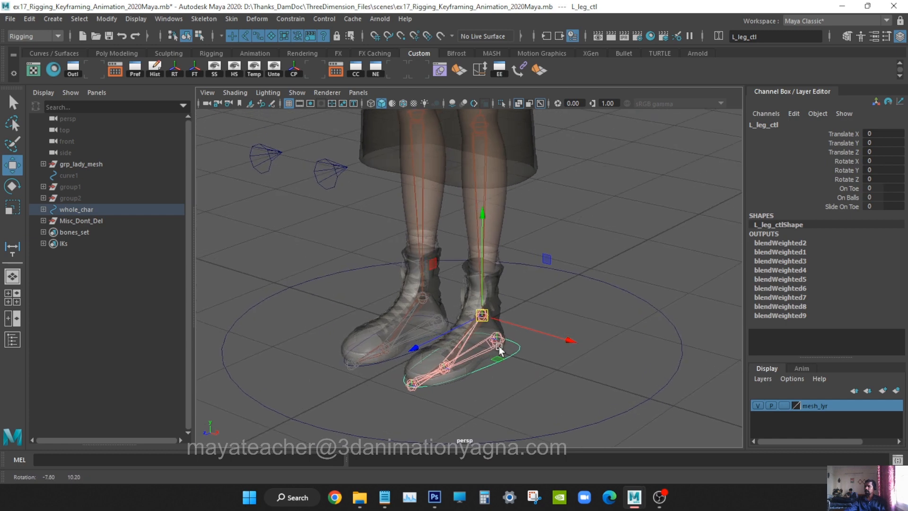
click(850, 188)
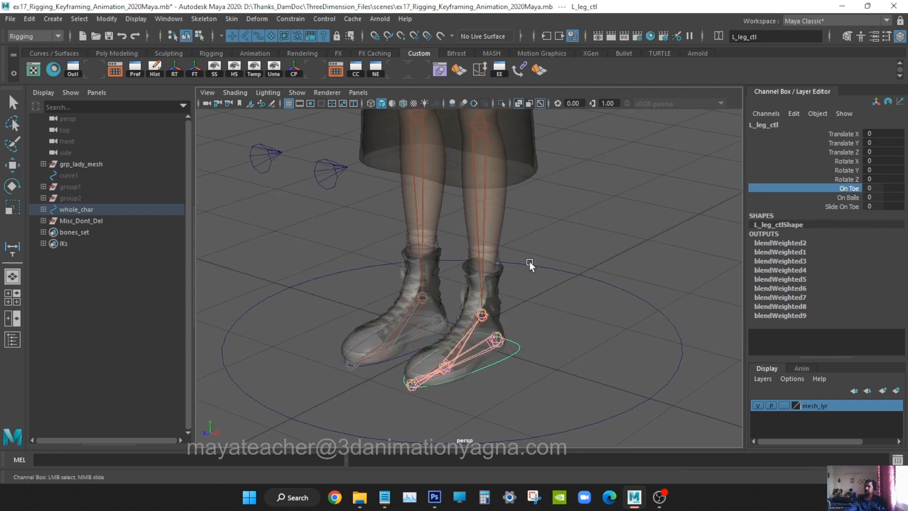
middle_drag(529, 265, 592, 294)
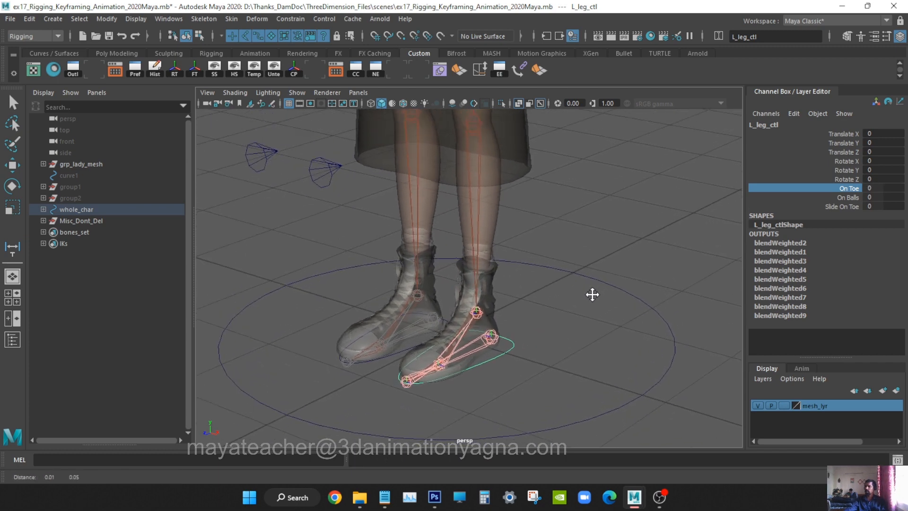
alt+right_drag(593, 294, 571, 323)
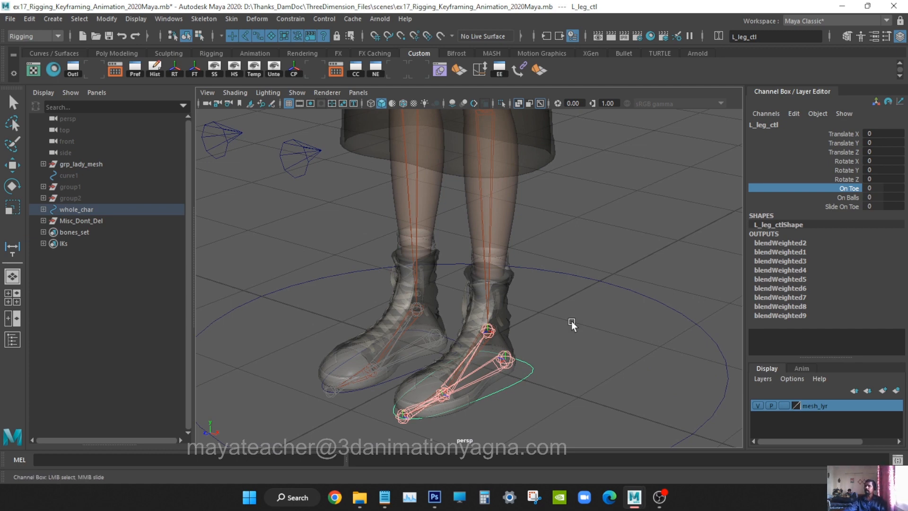
alt+drag(572, 324, 536, 335)
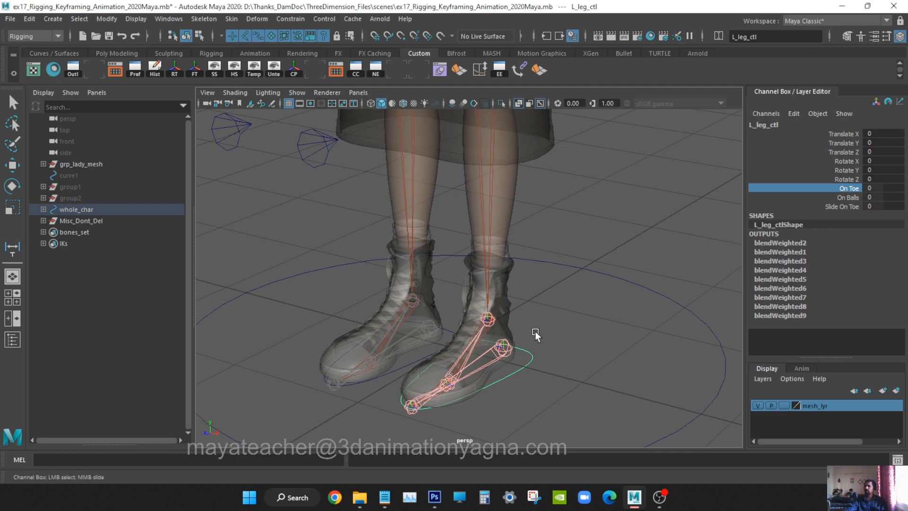
alt+right_drag(536, 335, 545, 330)
alt+middle_drag(547, 340, 544, 330)
alt+drag(543, 330, 517, 331)
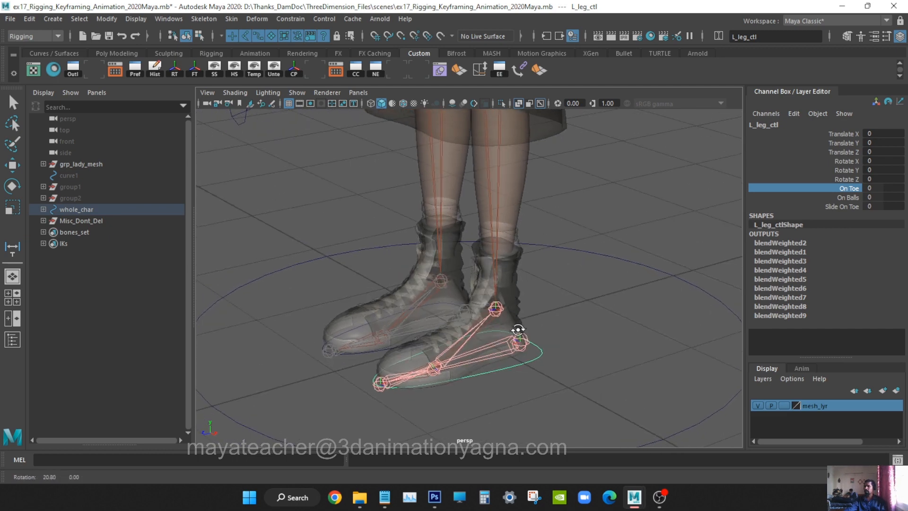
Step: Hide the mesh_lyr display layer, test-move L_leg_ctl on the bare skeleton, and undo the move
click(757, 405)
alt+drag(559, 237, 514, 320)
key(w)
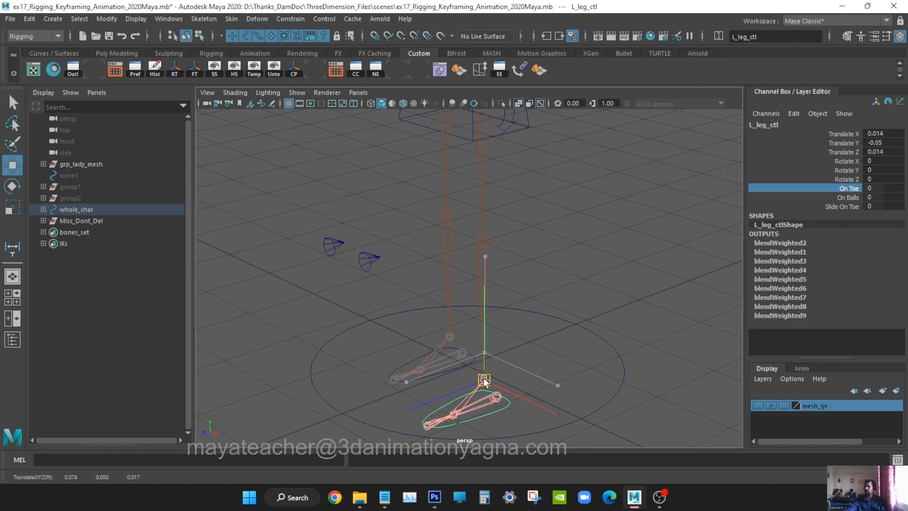
drag(485, 352, 478, 478)
key(ctrl+z)
key(ctrl+z)
key(ctrl+z)
key(ctrl+z)
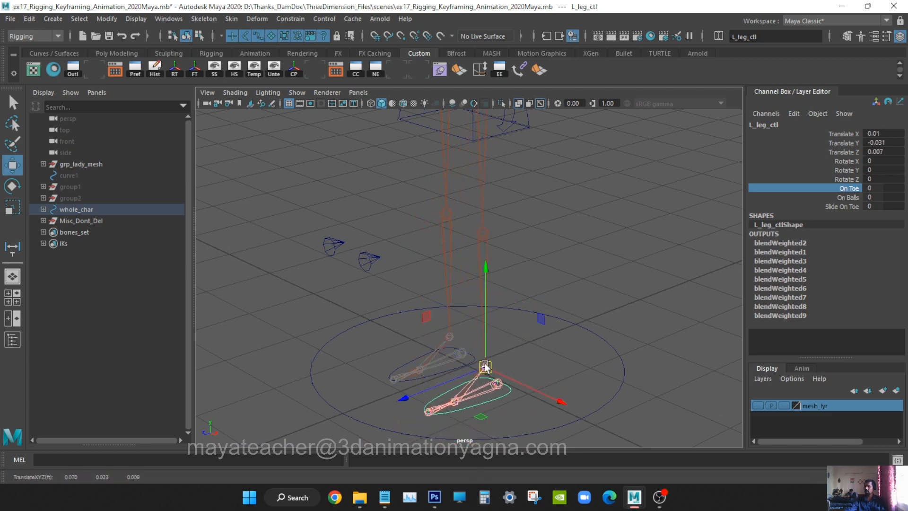
Step: Try moving the left hand control L_hand_ctl outward, away from the arm, and undo the move
alt+drag(550, 227, 548, 360)
scroll(567, 360, up, 5)
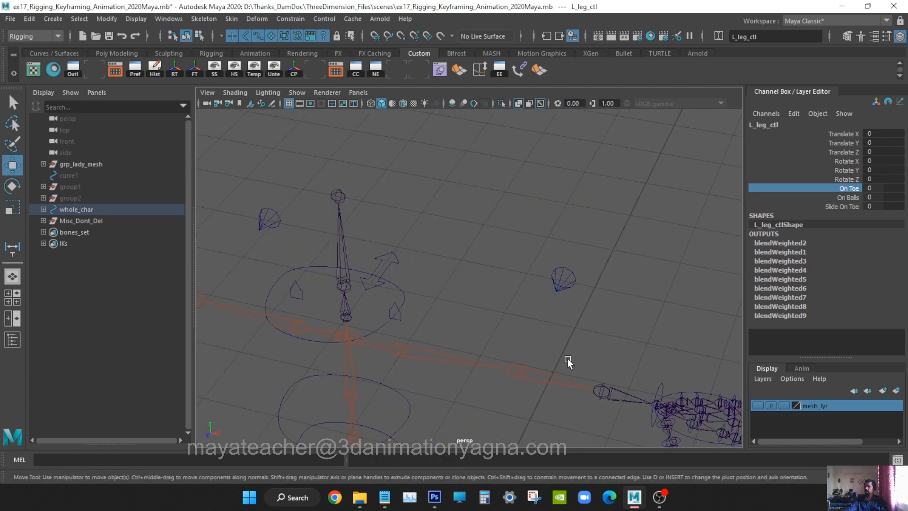
alt+middle_drag(567, 360, 555, 263)
click(646, 262)
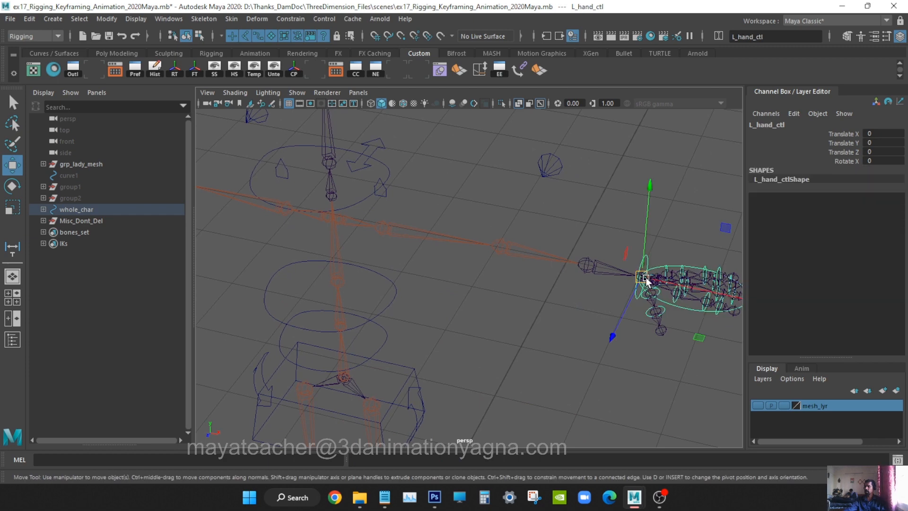
drag(646, 280, 763, 302)
key(ctrl+z)
Step: Select the left leg control L_leg_ctl again and examine the leg skeleton and the whole character rig
scroll(542, 318, down, 4)
alt+middle_drag(547, 338, 568, 180)
scroll(490, 310, up, 4)
alt+drag(489, 313, 510, 325)
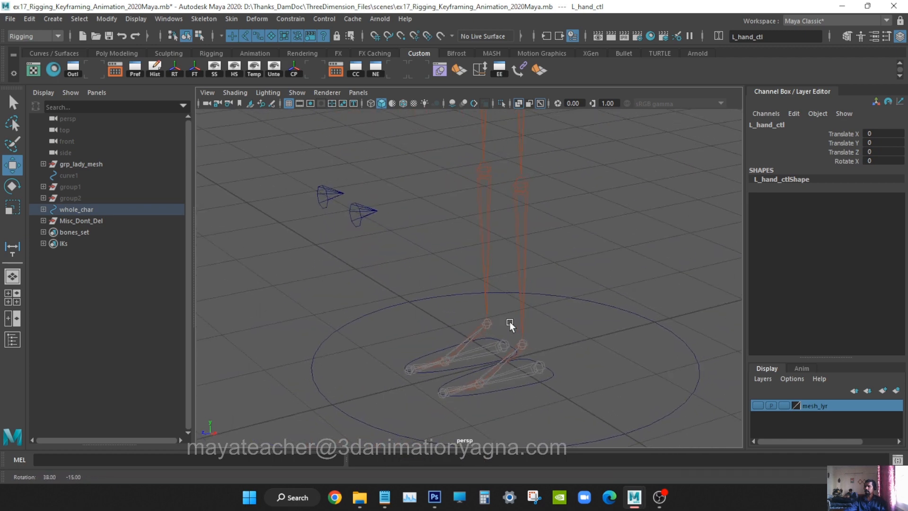
click(546, 378)
alt+drag(547, 377, 557, 390)
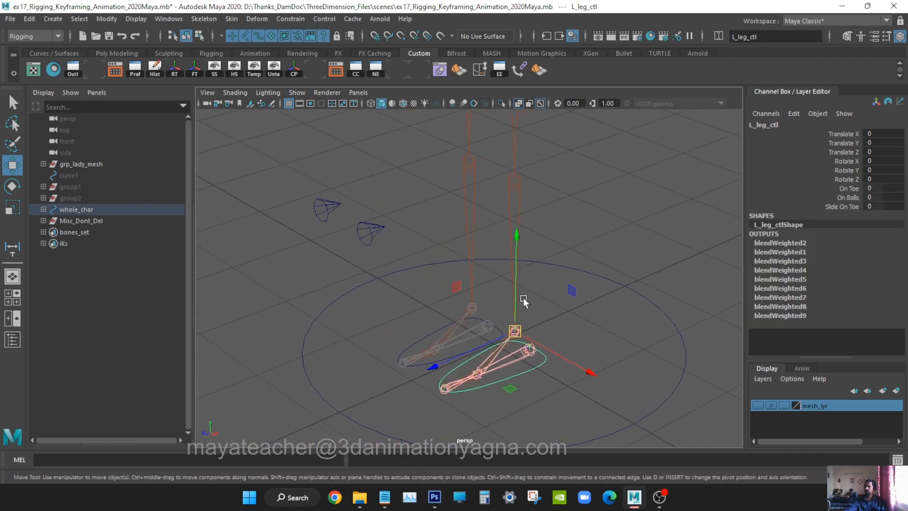
scroll(523, 302, down, 4)
alt+middle_drag(523, 302, 520, 345)
drag(490, 264, 582, 257)
key(q)
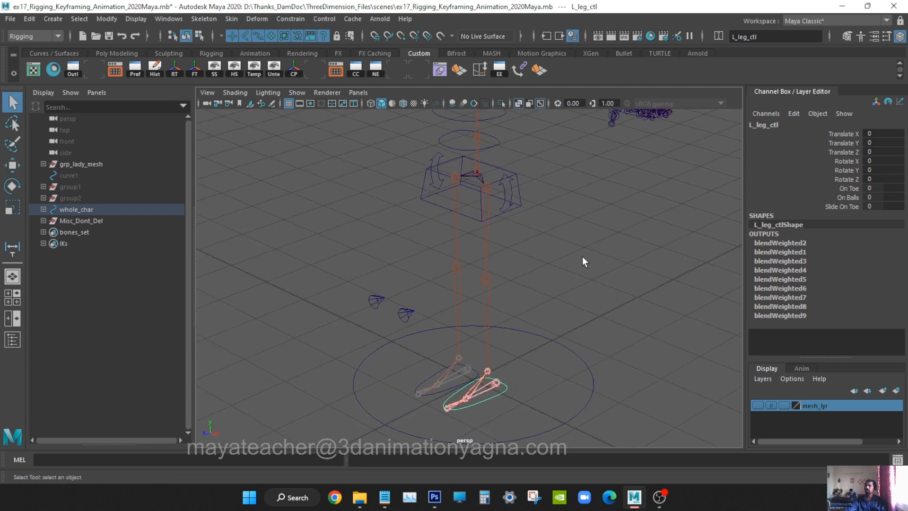
scroll(576, 214, down, 6)
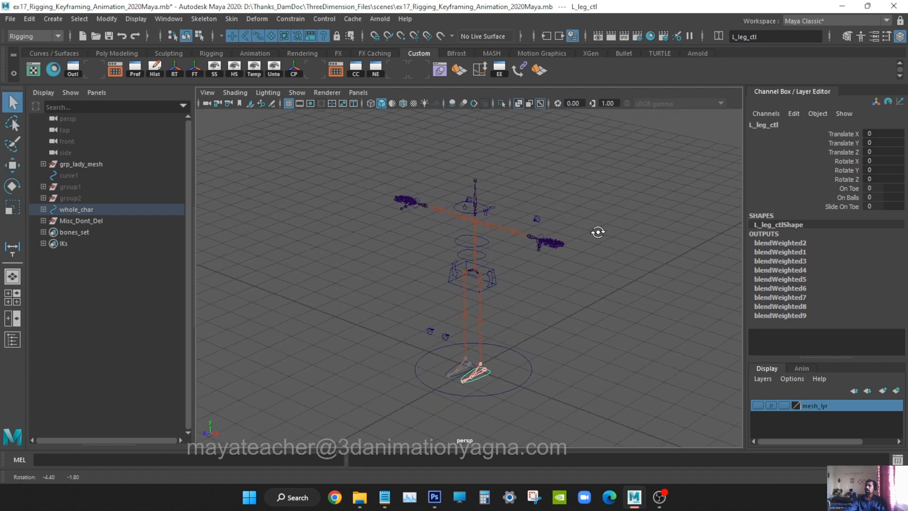
Step: Switch to the Maya window with the untitled scene and display its side view
click(842, 7)
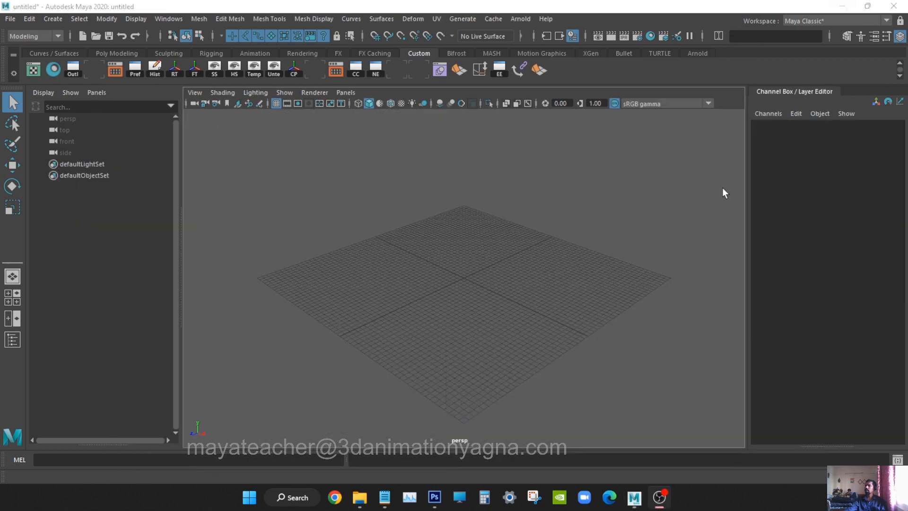
key(space)
drag(486, 287, 522, 286)
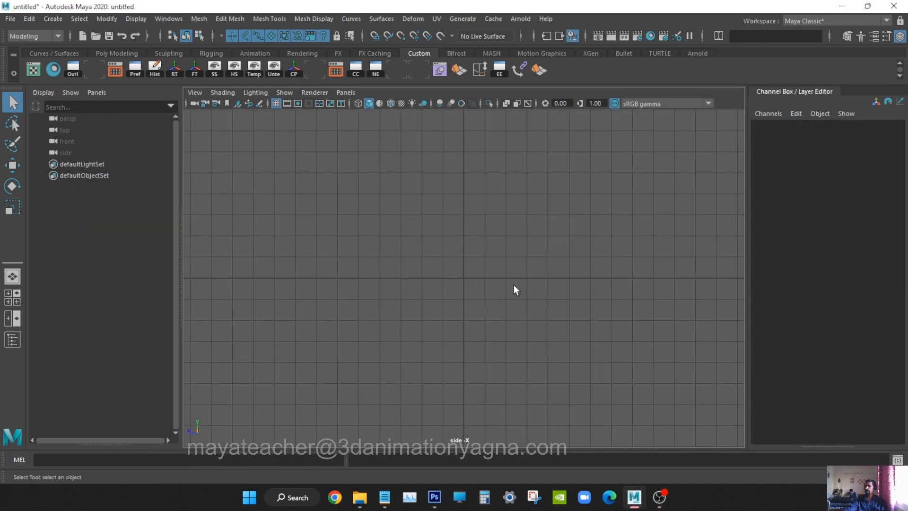
scroll(498, 318, up, 1)
alt+middle_drag(497, 331, 504, 299)
scroll(504, 295, up, 1)
scroll(381, 199, down, 2)
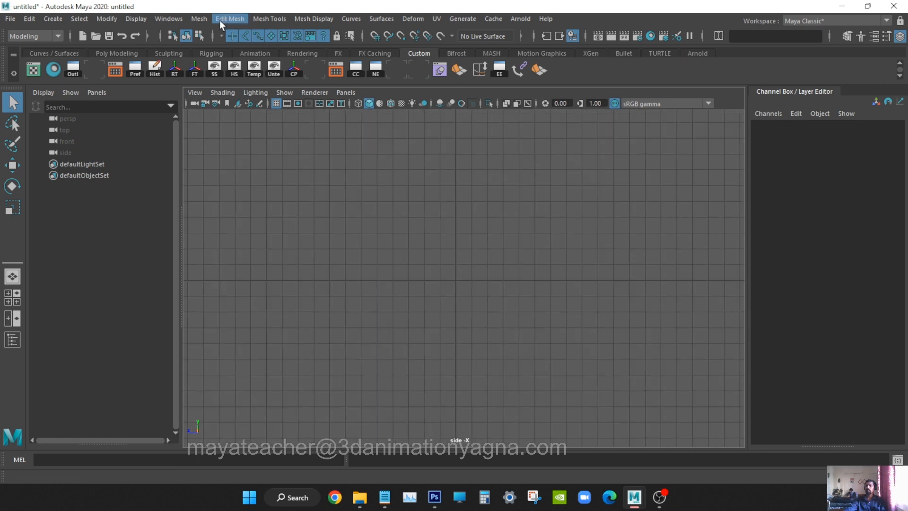
Step: With the Rigging menu set, draw grid-snapped hip and knee joints, the knee 3.2 cm below and 0.4 cm in front of the hip
click(28, 36)
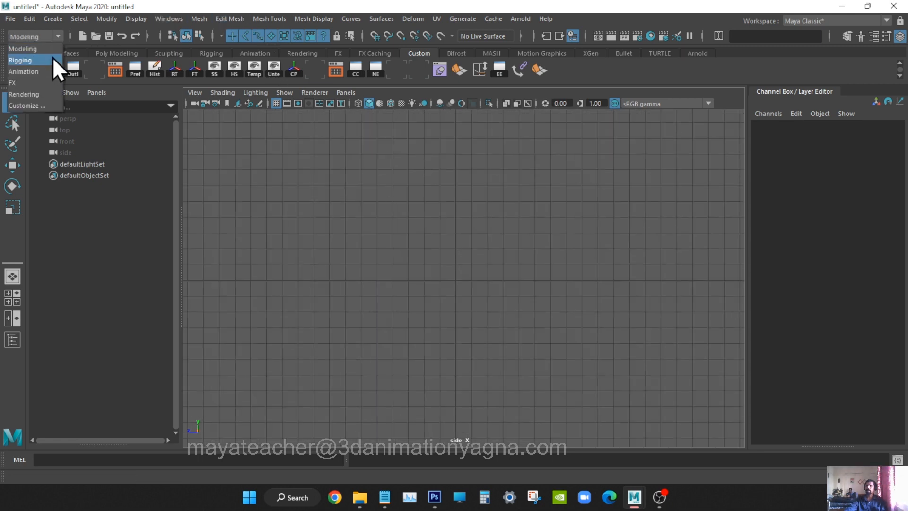
click(41, 60)
click(213, 19)
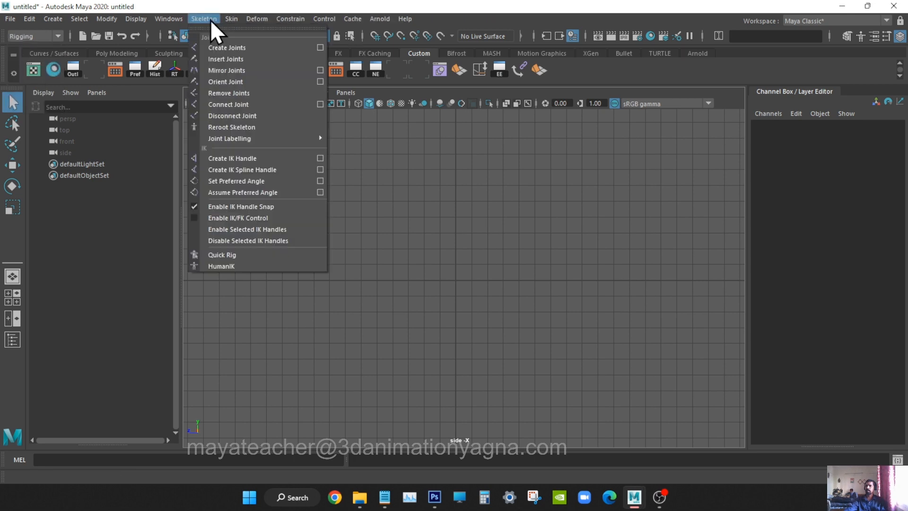
click(240, 47)
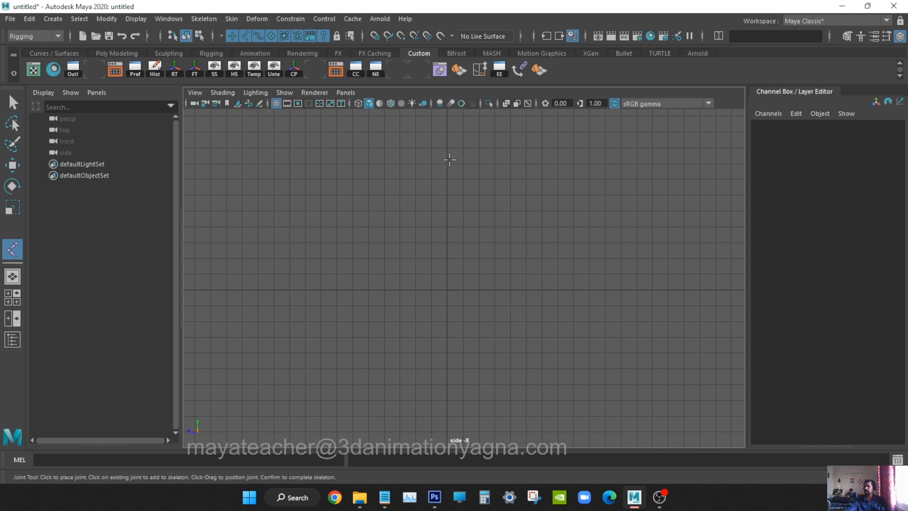
key(x)
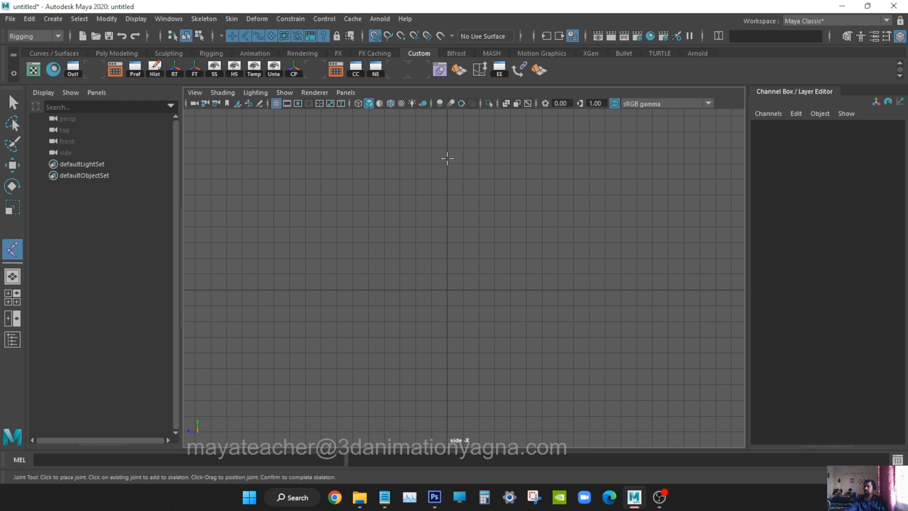
click(447, 159)
click(432, 287)
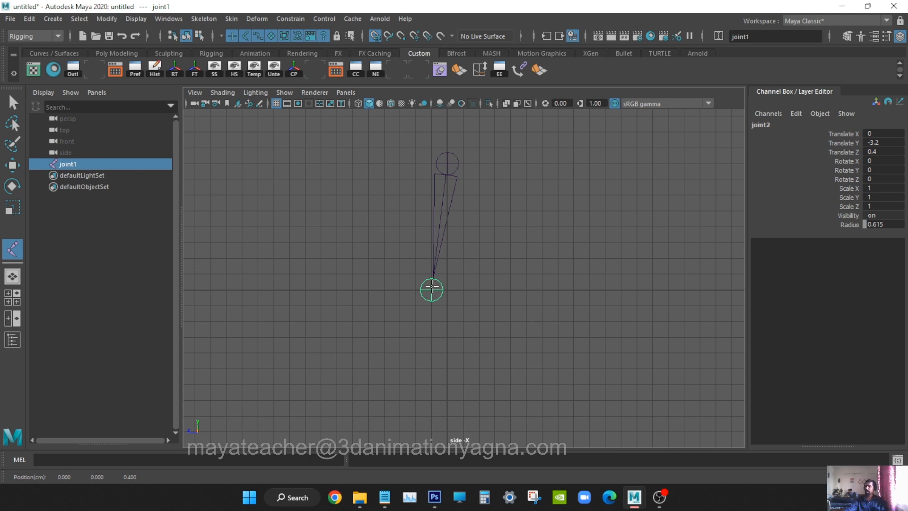
key(Return)
Step: Add an ankle joint to the chain, 3.2 cm below and 0.4 cm behind the knee, snapped to the grid
click(447, 398)
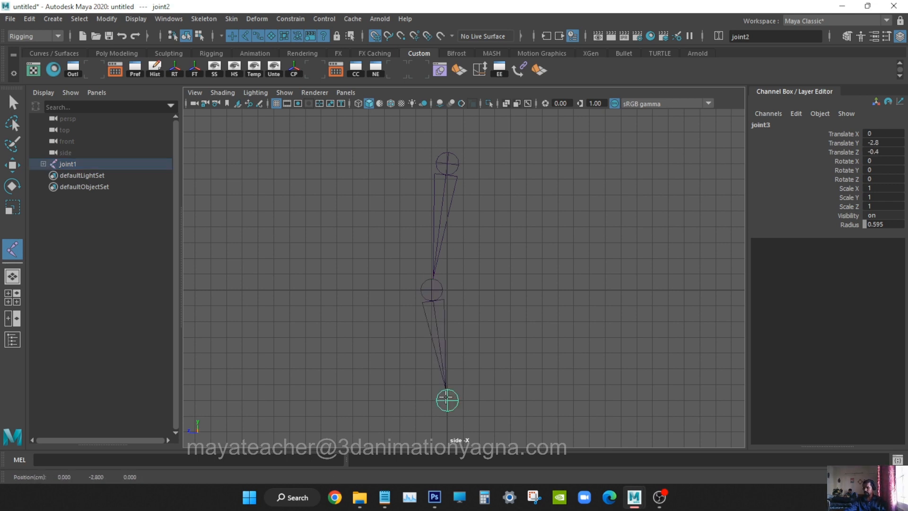
drag(446, 398, 450, 411)
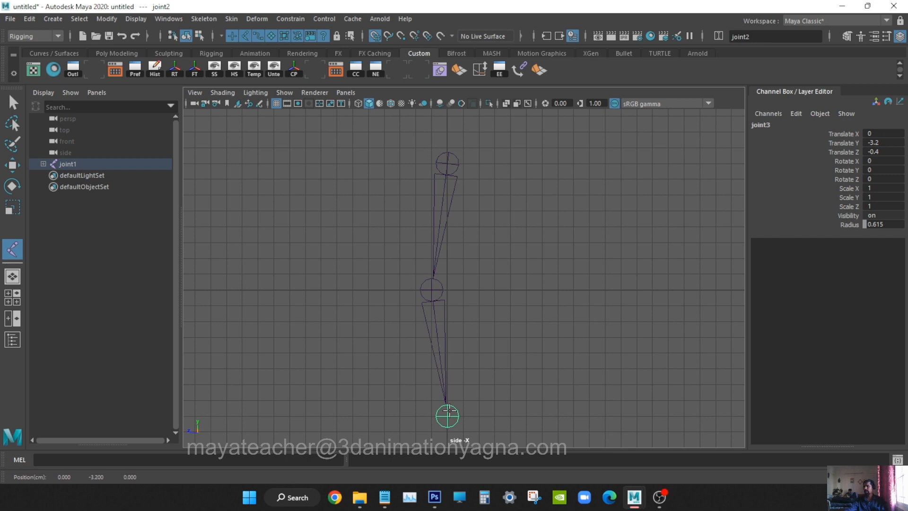
key(Return)
Step: Add two foot joints, one just below and ahead of the ankle and a toe joint 1.2 cm further forward, completing the chain
alt+middle_drag(481, 385, 490, 255)
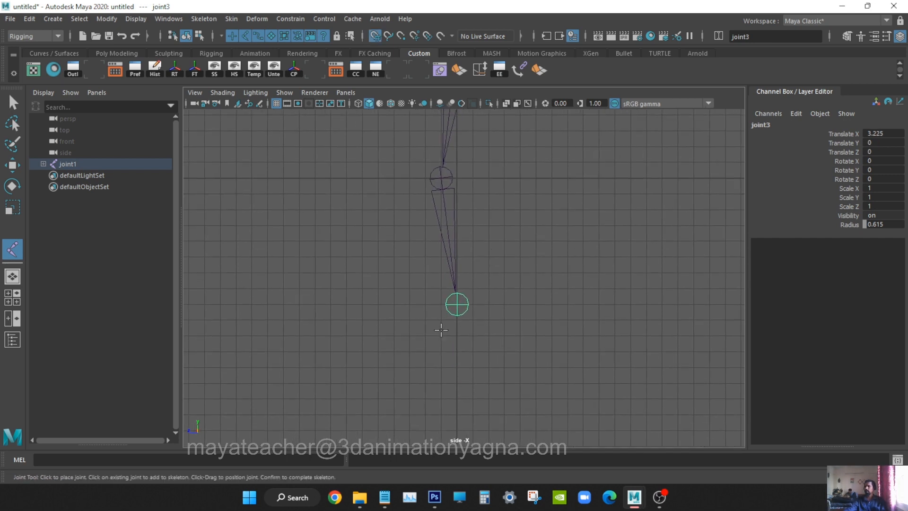
click(441, 321)
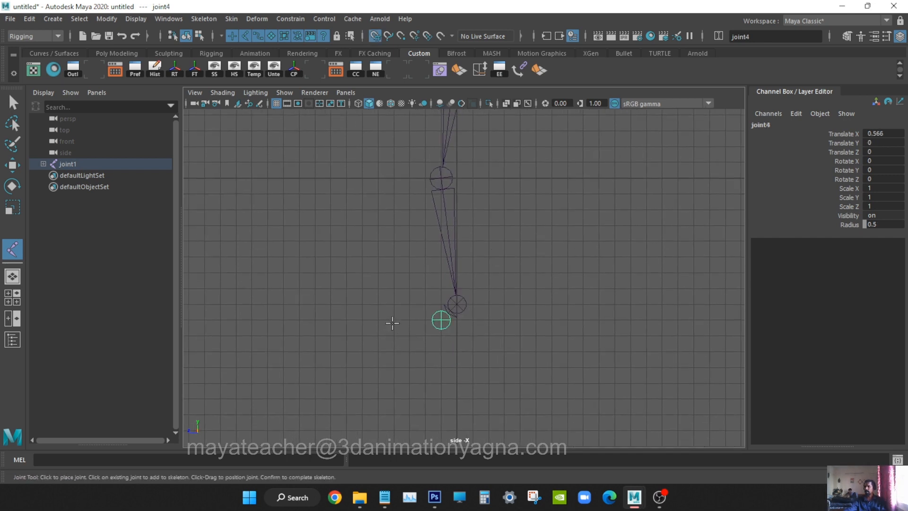
click(394, 321)
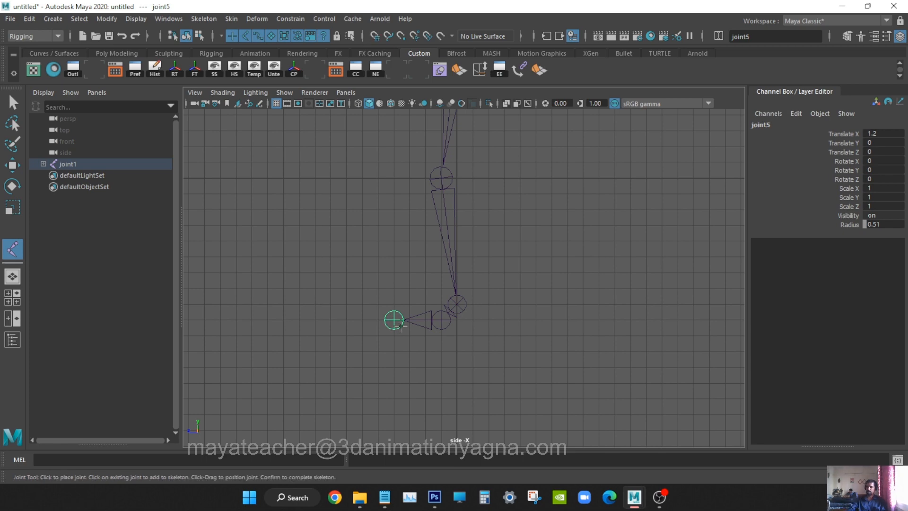
key(Return)
Step: Return to the perspective view and frame the complete leg joint chain
key(space)
drag(402, 325, 415, 302)
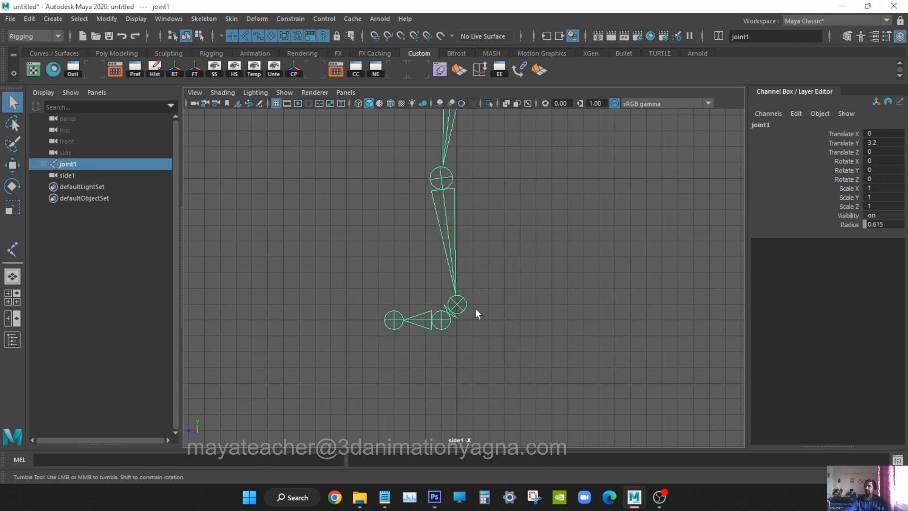
key(space)
drag(476, 283, 480, 265)
alt+drag(483, 269, 488, 266)
scroll(489, 266, up, 4)
alt+drag(485, 307, 543, 322)
scroll(492, 294, up, 2)
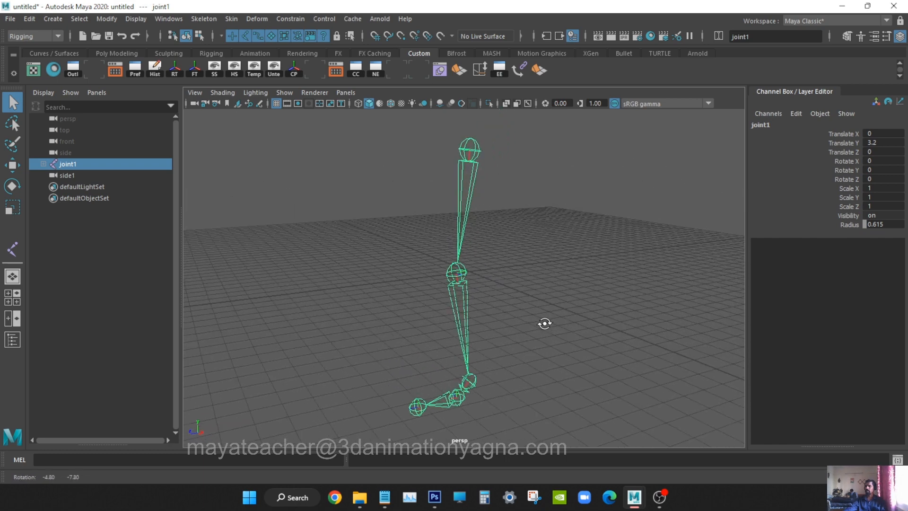
Step: Expand the joint hierarchy and rename joint1 to Femur and joint2 to Tibia
click(43, 164)
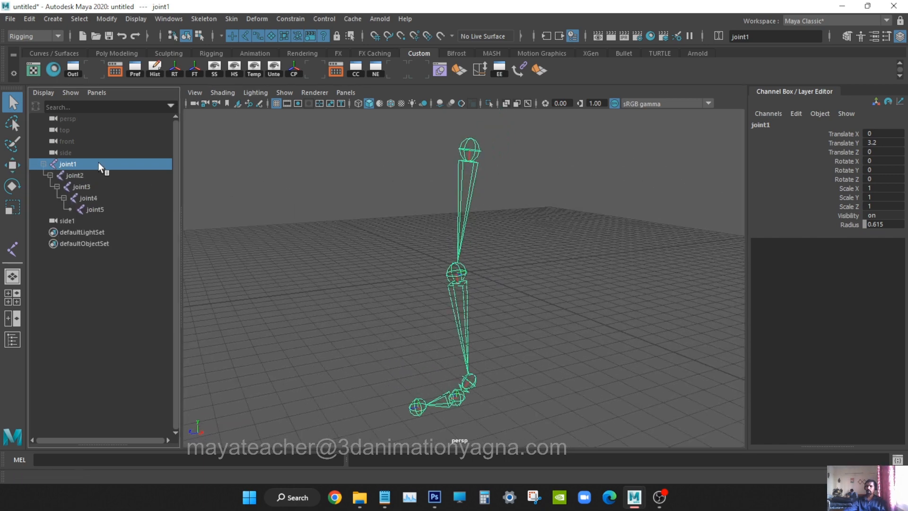
double_click(99, 163)
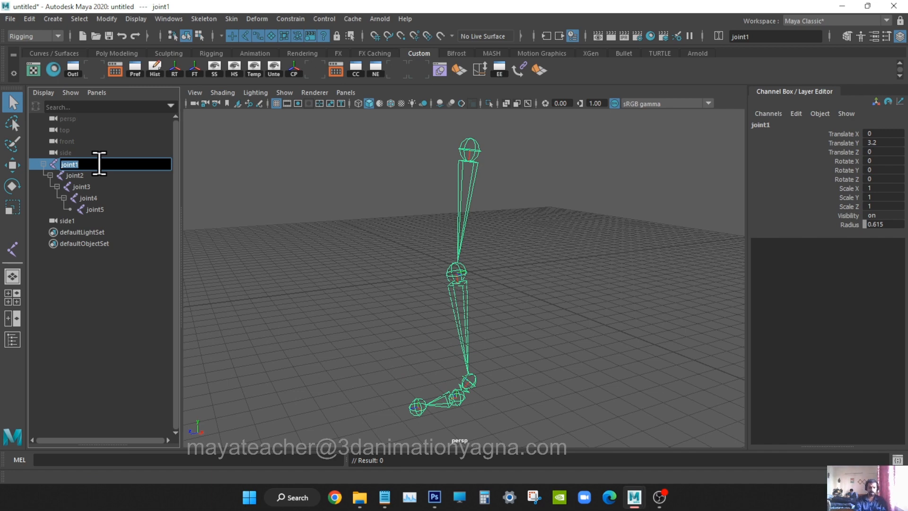
text(Femur)
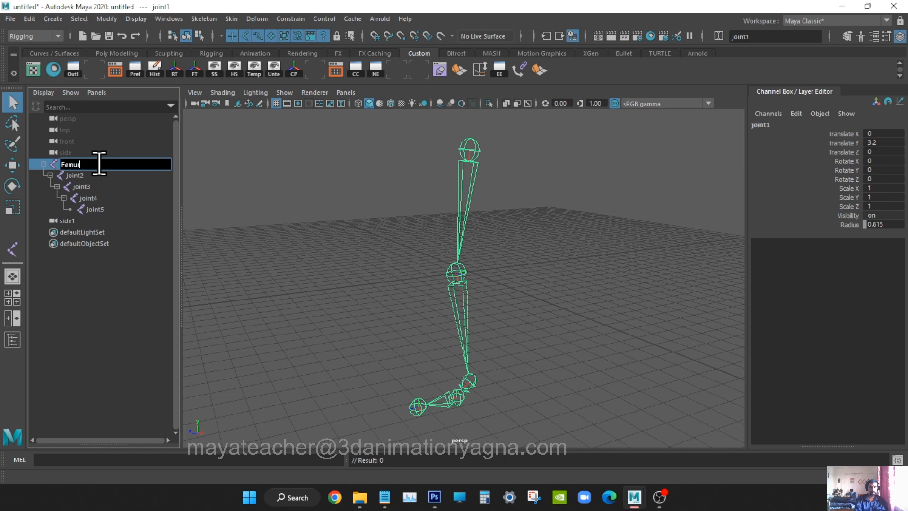
key(Return)
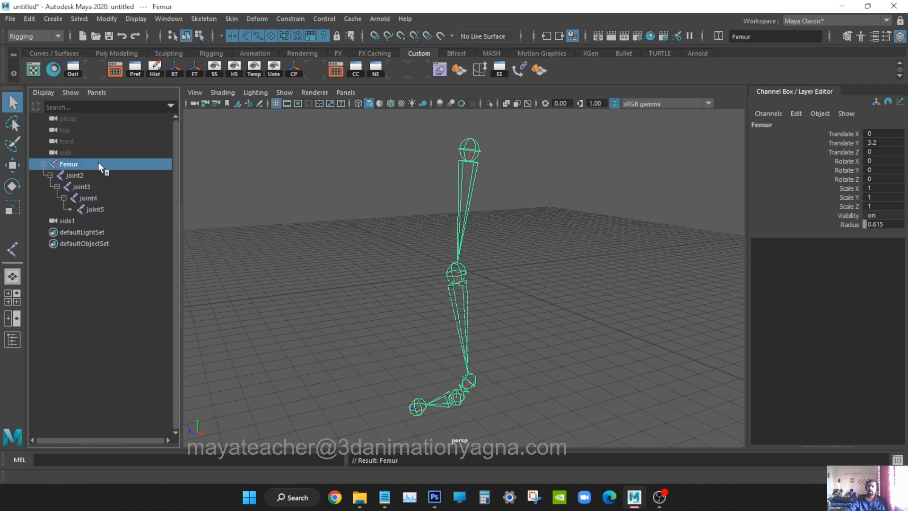
double_click(91, 176)
text(Tibia)
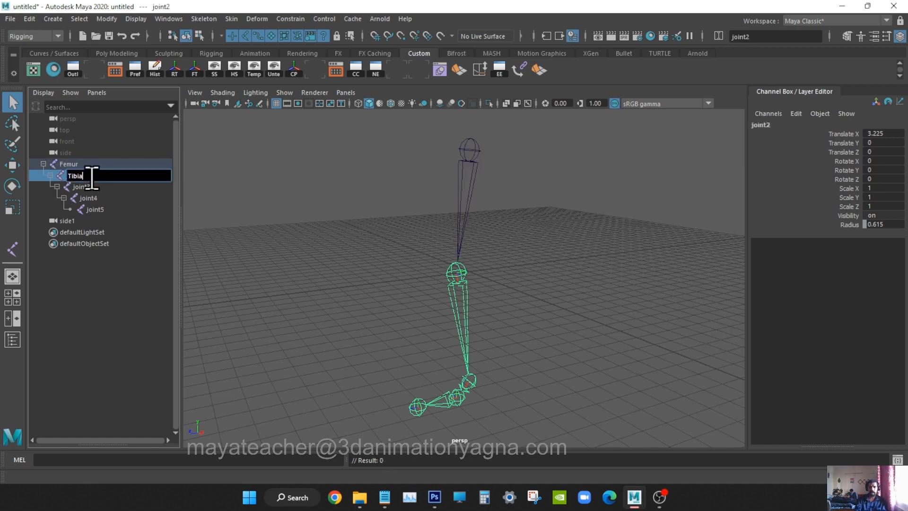
key(Return)
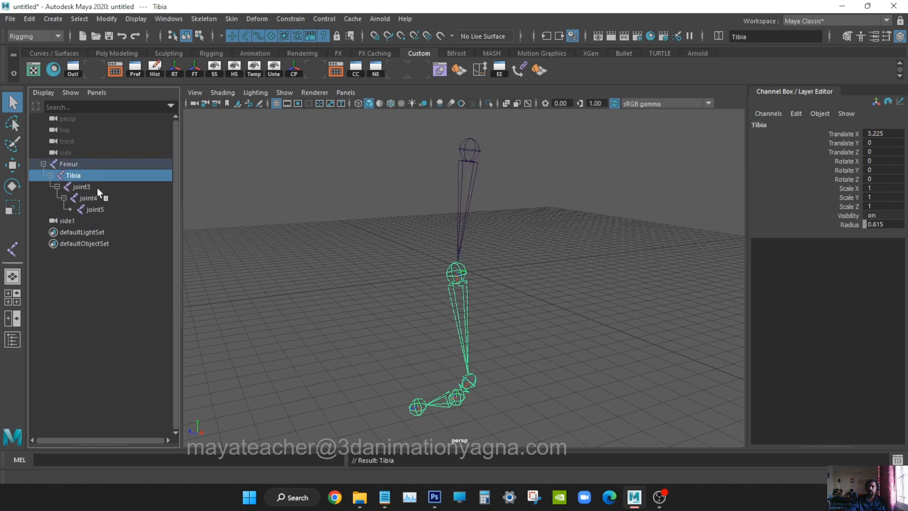
Step: Rename joint3 to Ankle, joint4 to Toe and joint5 to end in the leg hierarchy
double_click(98, 189)
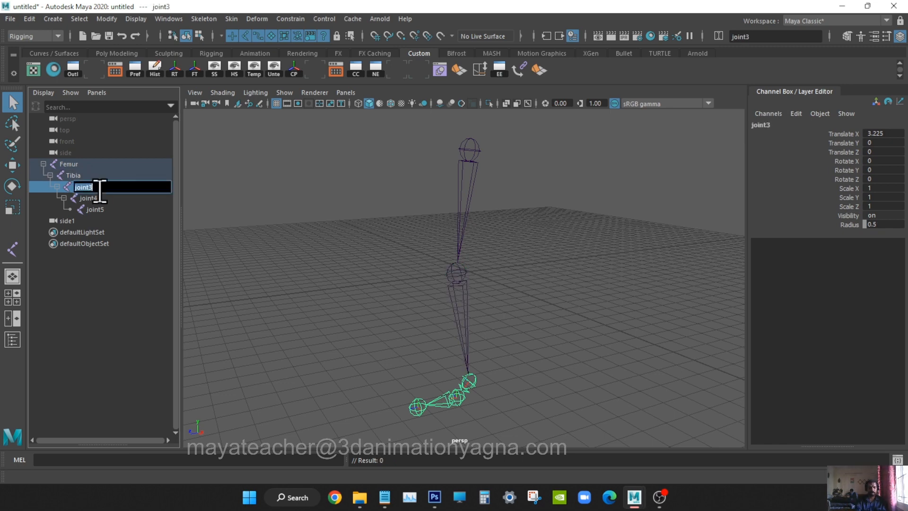
text(Ank)
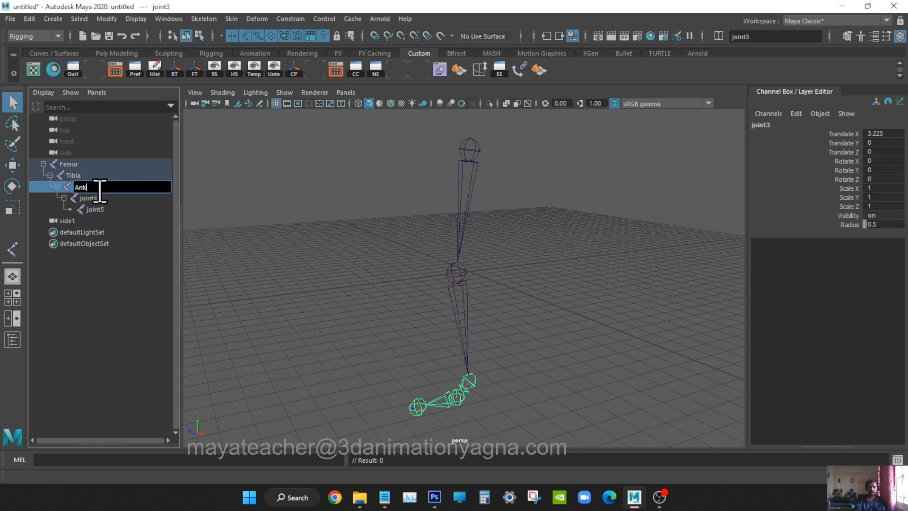
text(le)
key(Return)
double_click(103, 197)
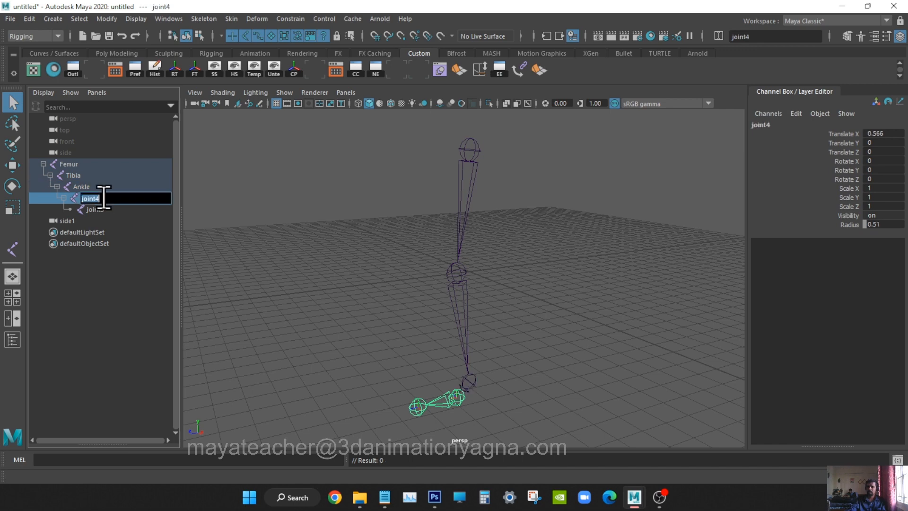
text(Toe)
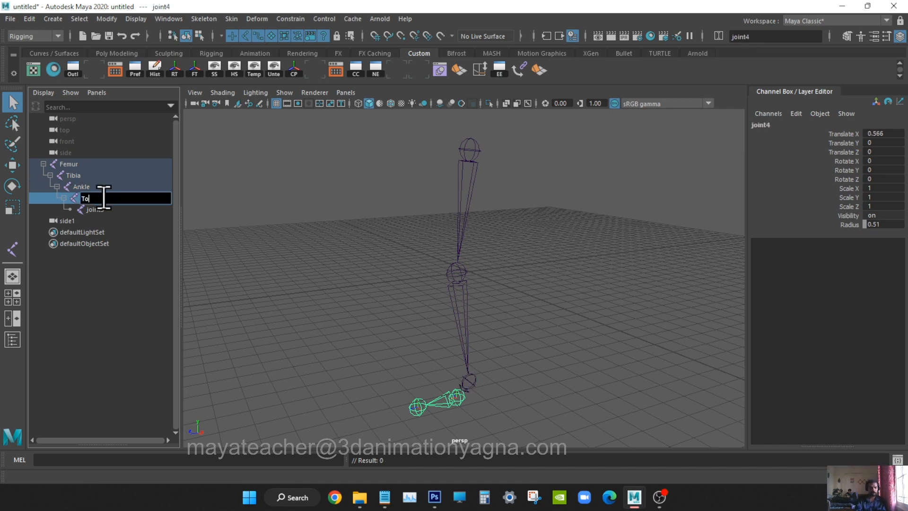
key(Return)
double_click(101, 210)
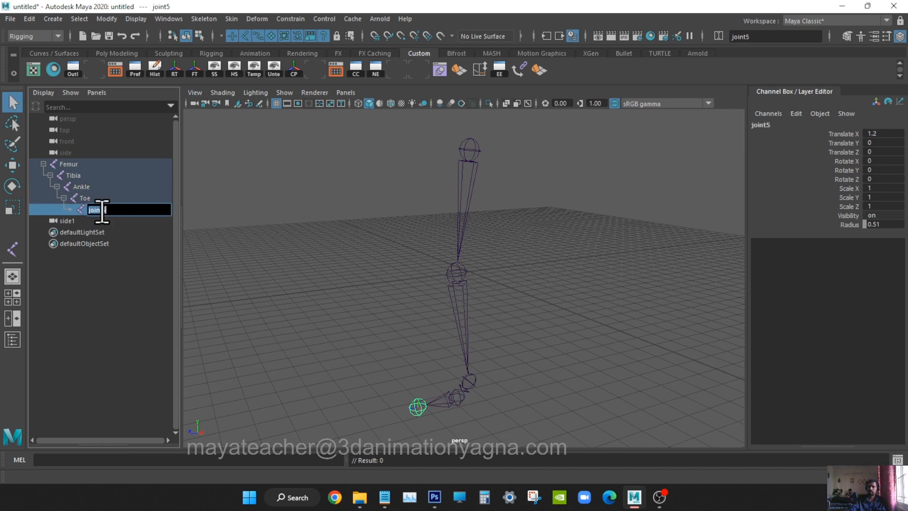
text(end)
key(Return)
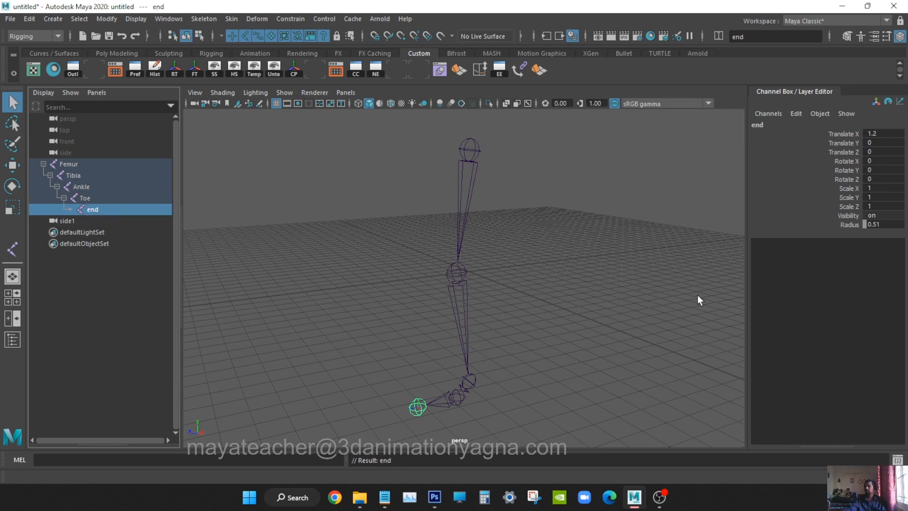
click(537, 237)
Step: Create an IK handle with the Rotate-Plane Solver from the Femur joint to the Ankle joint
alt+right_drag(555, 255, 548, 263)
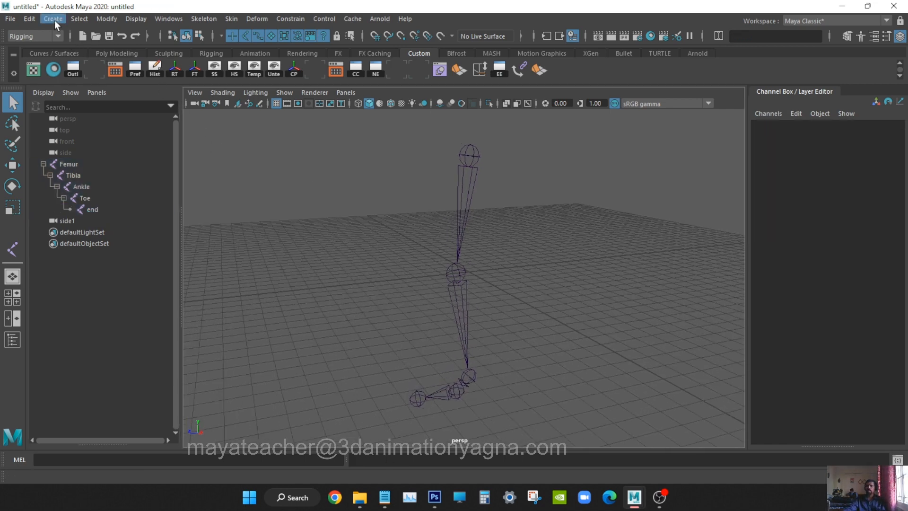
click(203, 18)
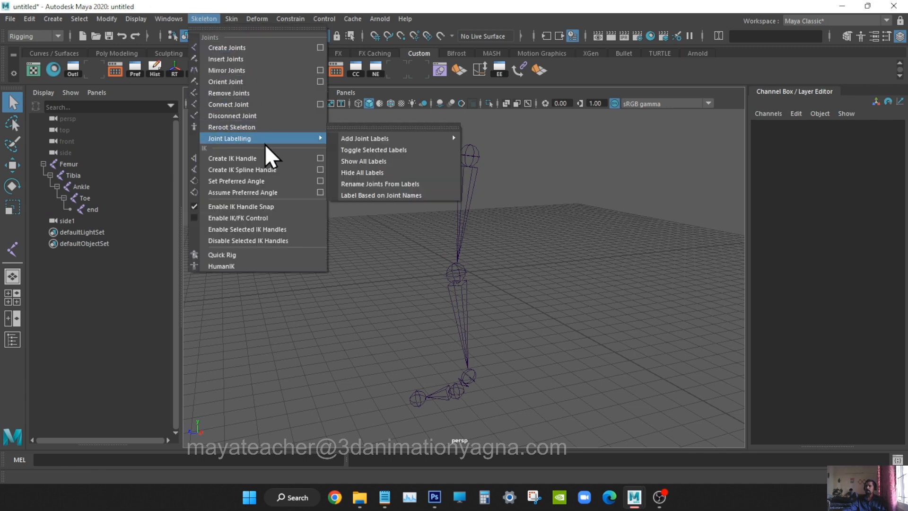
click(314, 160)
drag(157, 148, 331, 71)
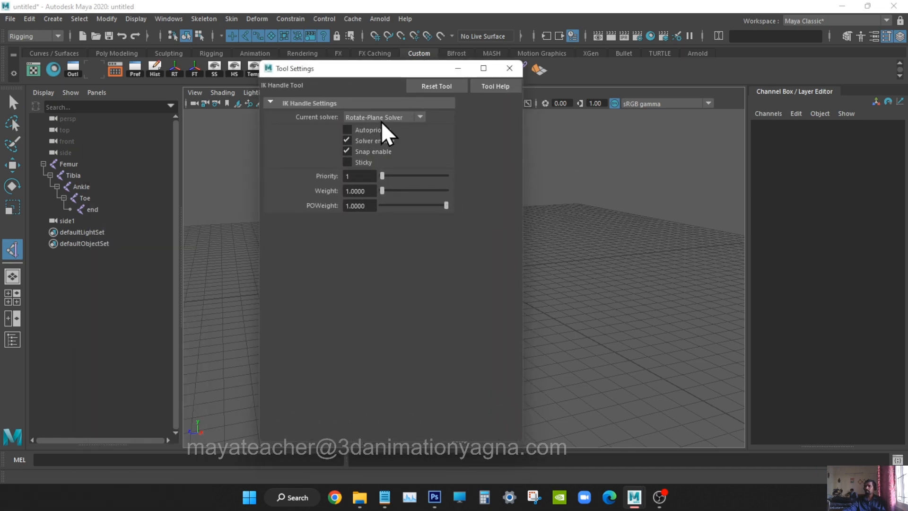
click(509, 69)
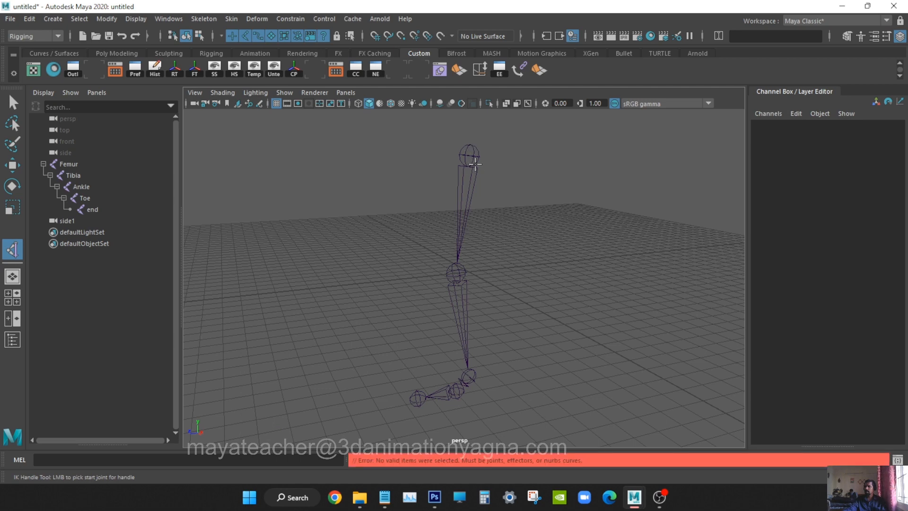
click(469, 152)
alt+drag(510, 231, 485, 310)
scroll(485, 312, up, 5)
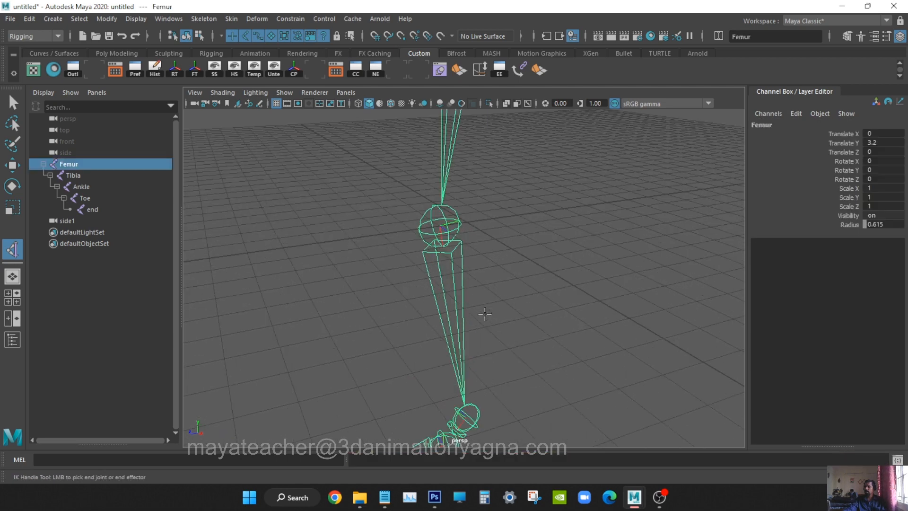
alt+middle_drag(506, 352, 504, 214)
click(466, 300)
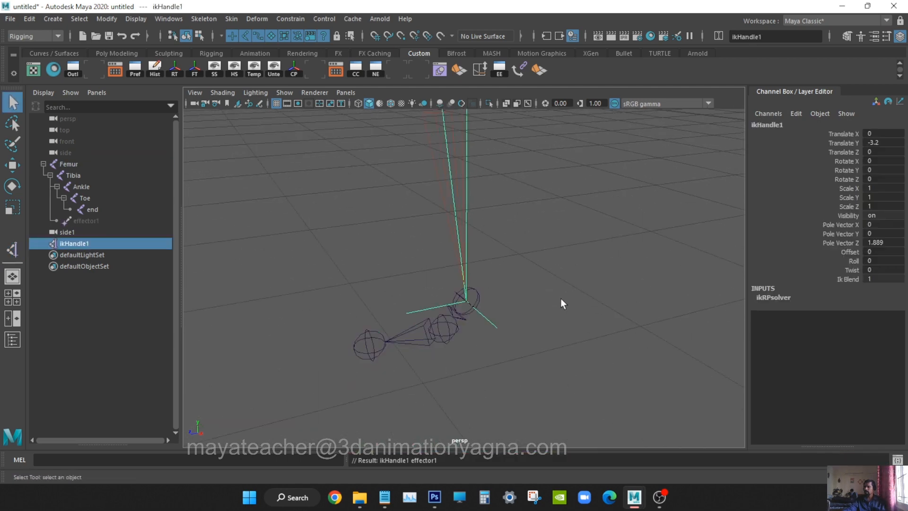
Step: Test the knee bend by raising the IK handle vertically, undo the move and clear the selection
alt+drag(562, 302, 490, 345)
key(w)
drag(450, 302, 451, 181)
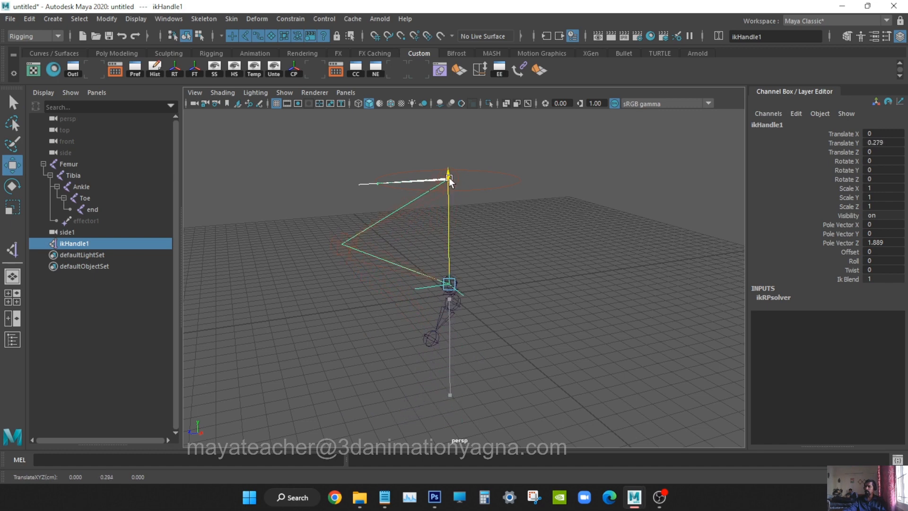
key(ctrl+z)
alt+drag(462, 341, 475, 318)
click(293, 215)
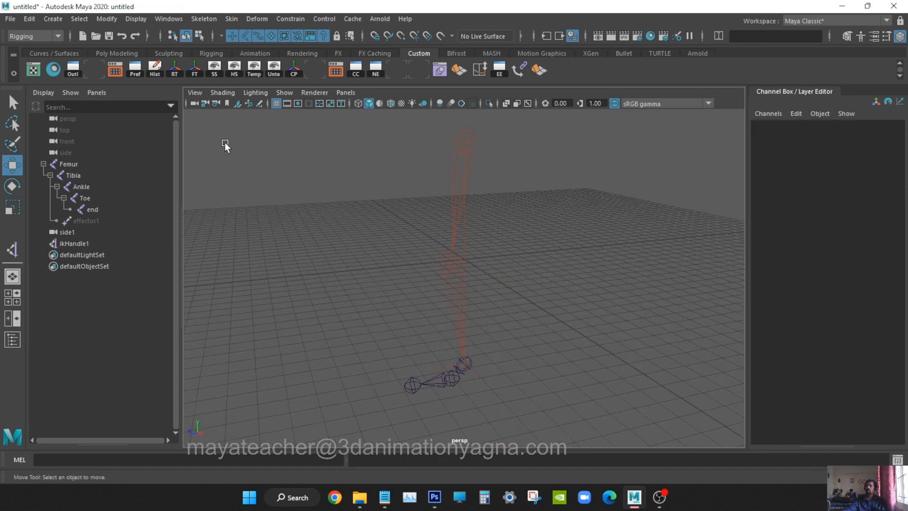
Step: Create a NURBS circle and snap it onto the ankle joint at Translate Y -3.2
click(53, 18)
mouse_move(75, 49)
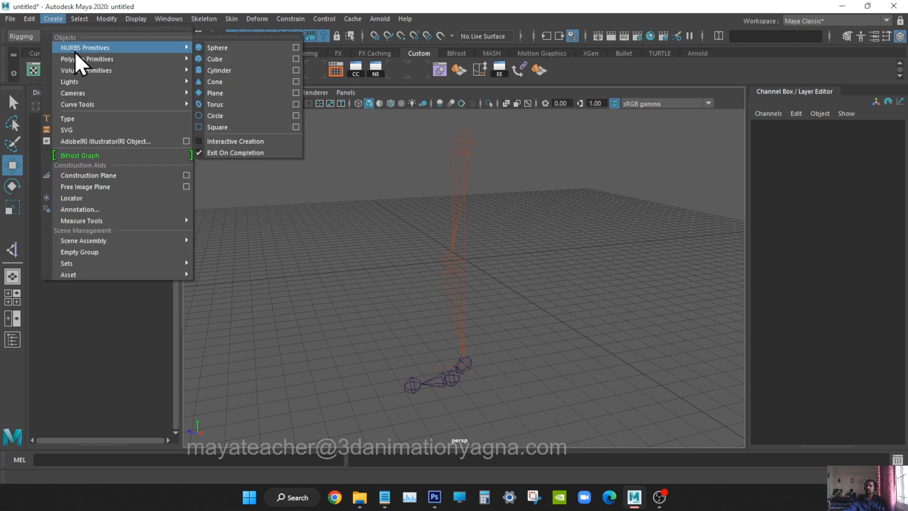
click(225, 116)
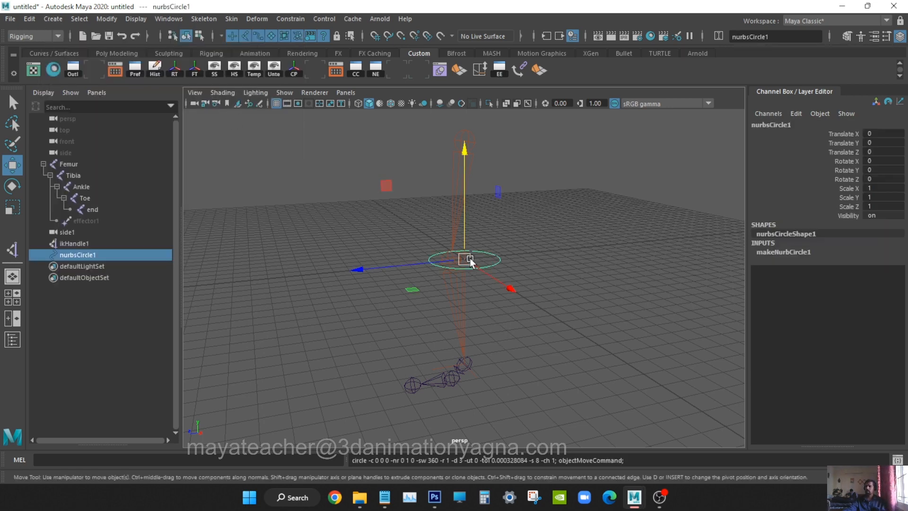
drag(469, 262, 503, 338)
scroll(508, 326, down, 2)
alt+middle_drag(515, 285, 518, 351)
scroll(518, 322, down, 2)
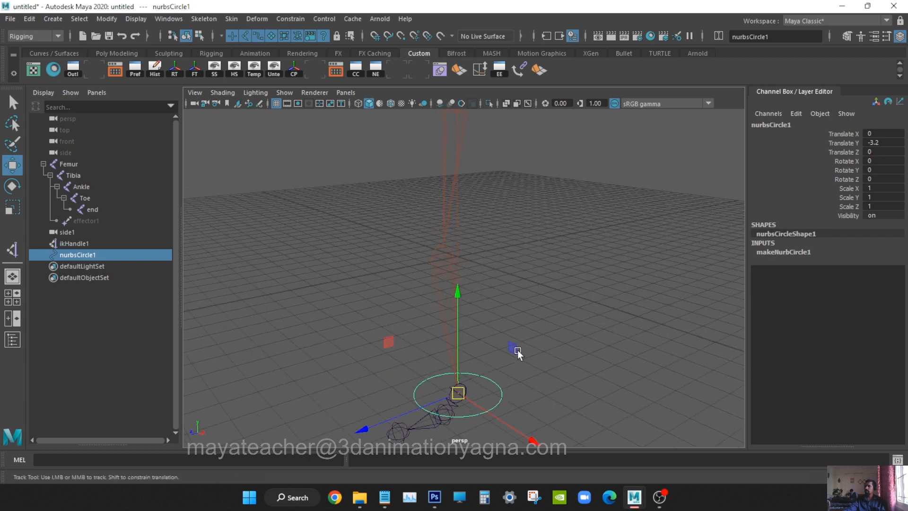
scroll(502, 350, down, 2)
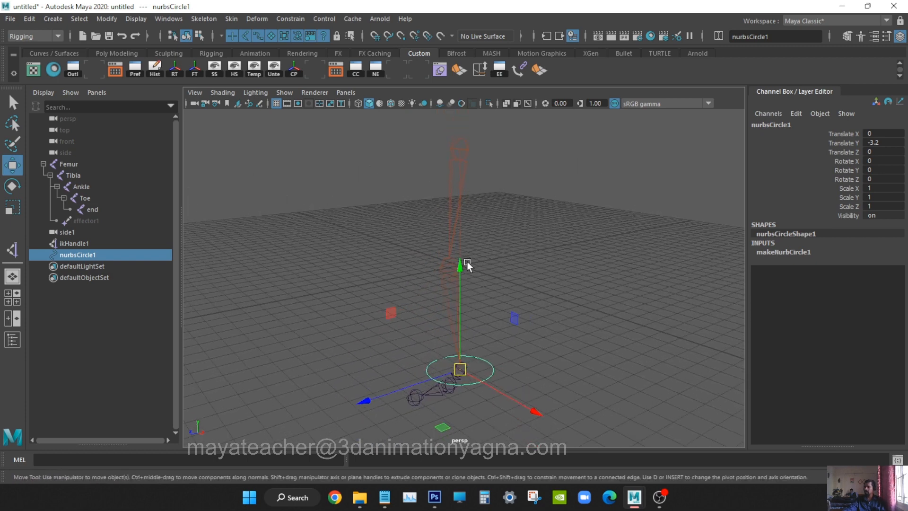
Step: Freeze the ankle circle's transformations and delete its construction history
alt+drag(474, 286, 481, 326)
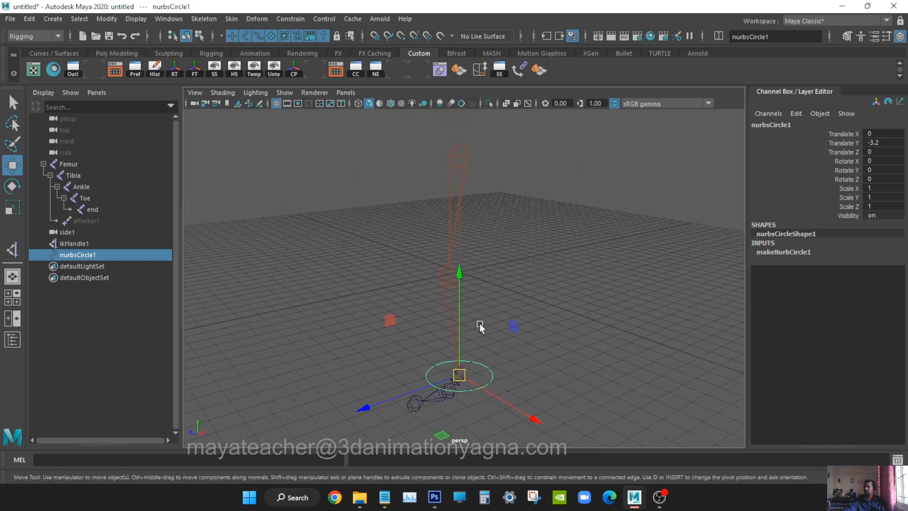
alt+drag(494, 383, 515, 365)
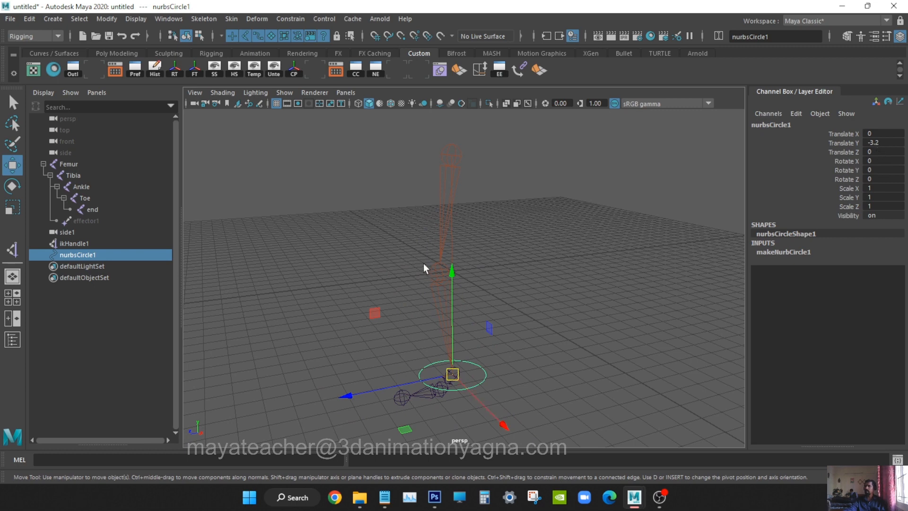
alt+drag(424, 263, 425, 267)
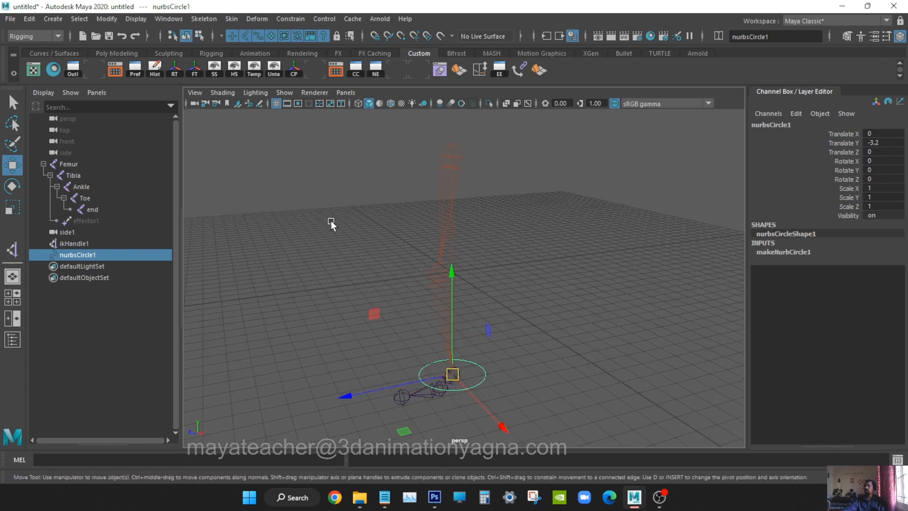
click(107, 19)
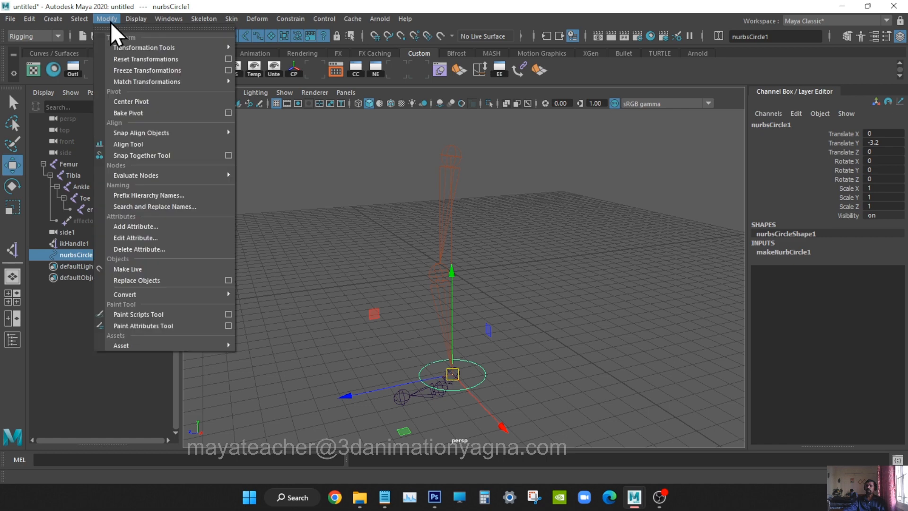
click(137, 70)
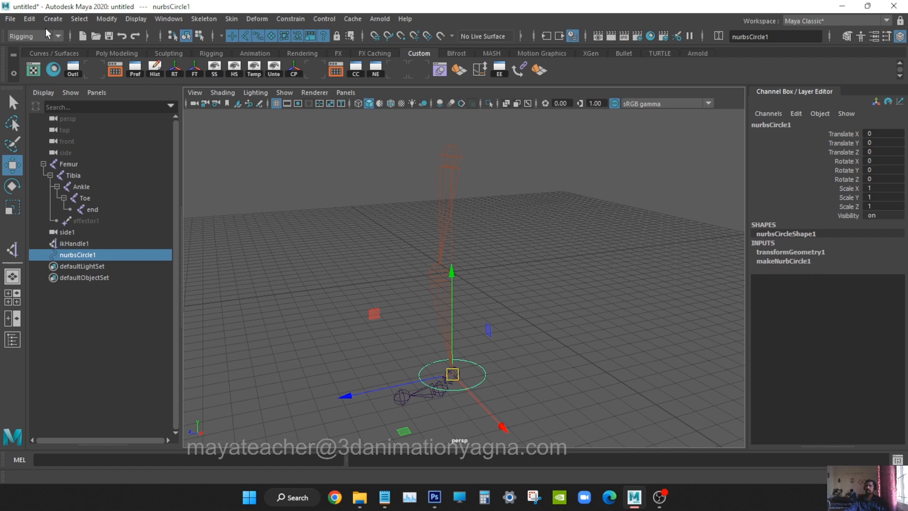
click(32, 23)
mouse_move(64, 153)
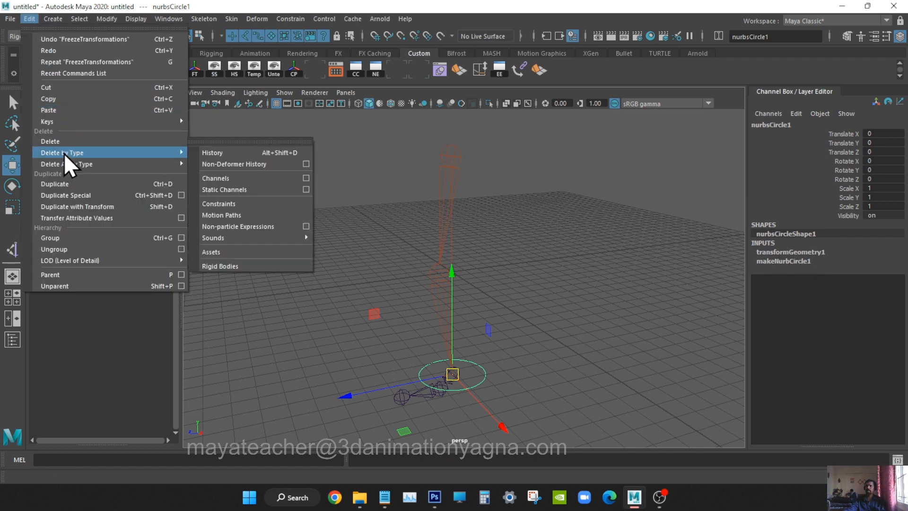
click(214, 153)
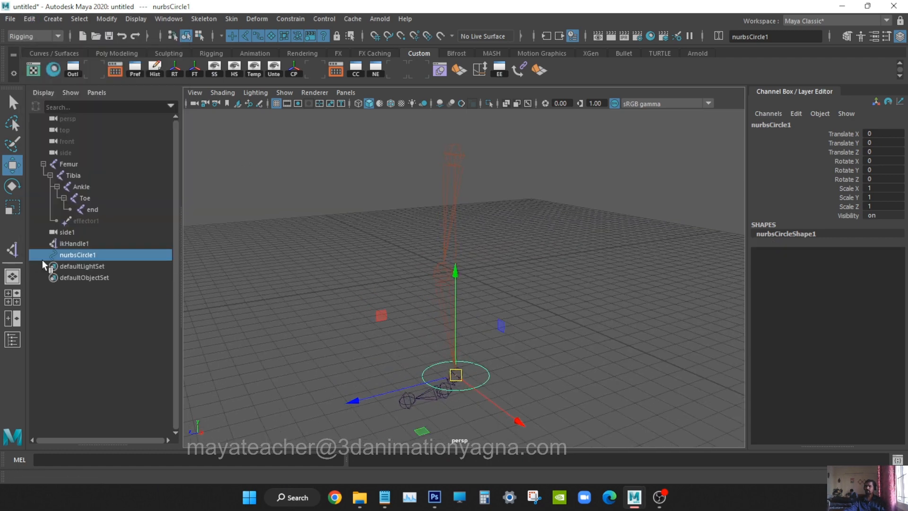
Step: Rename the ankle control circle to Leg_ctl
key(q)
double_click(84, 255)
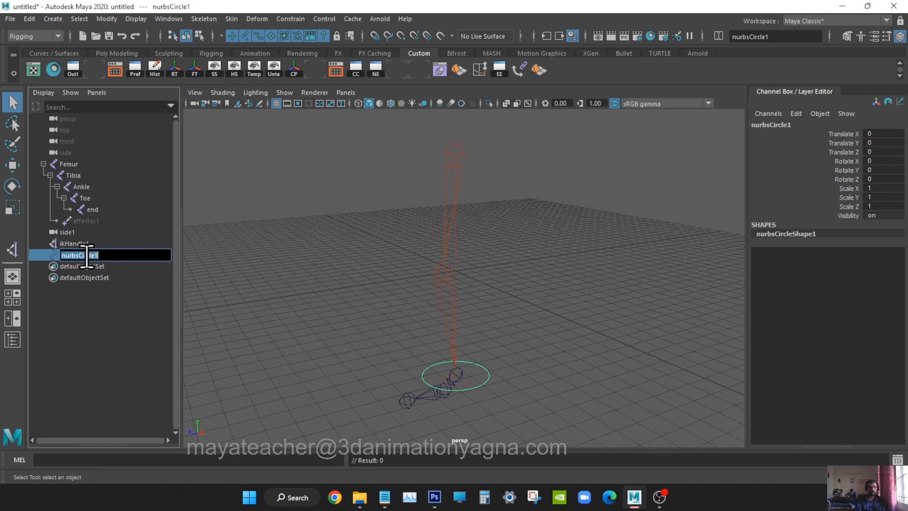
text(L)
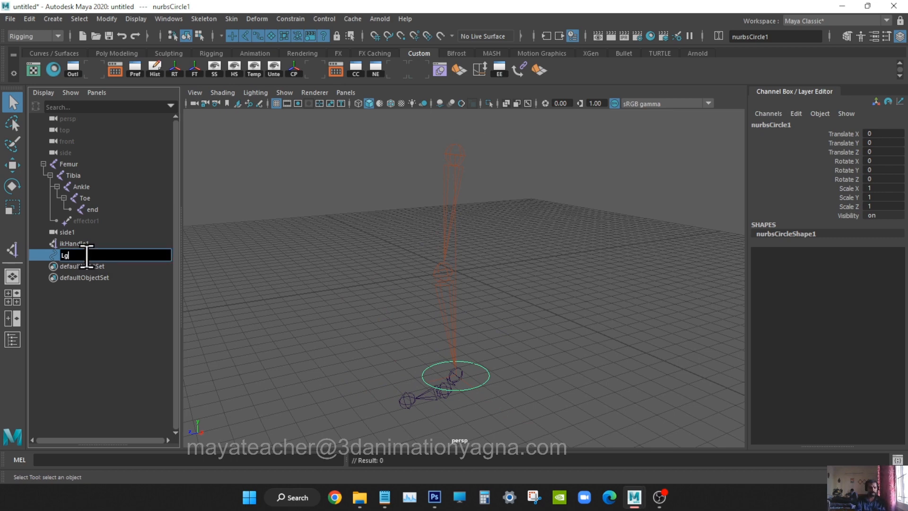
text(eg ctl)
key(Return)
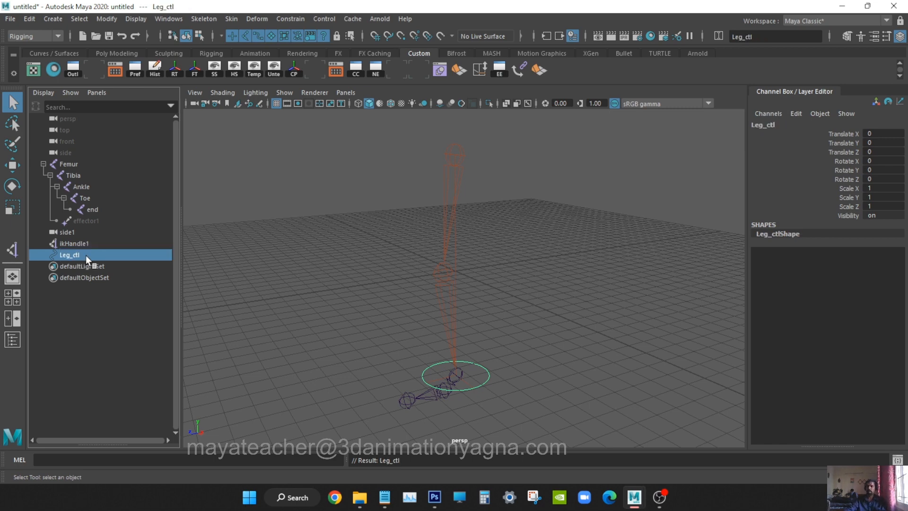
Step: Rename the IK handle to IKhandle_Leg and parent it under Leg_ctl
click(83, 244)
double_click(81, 242)
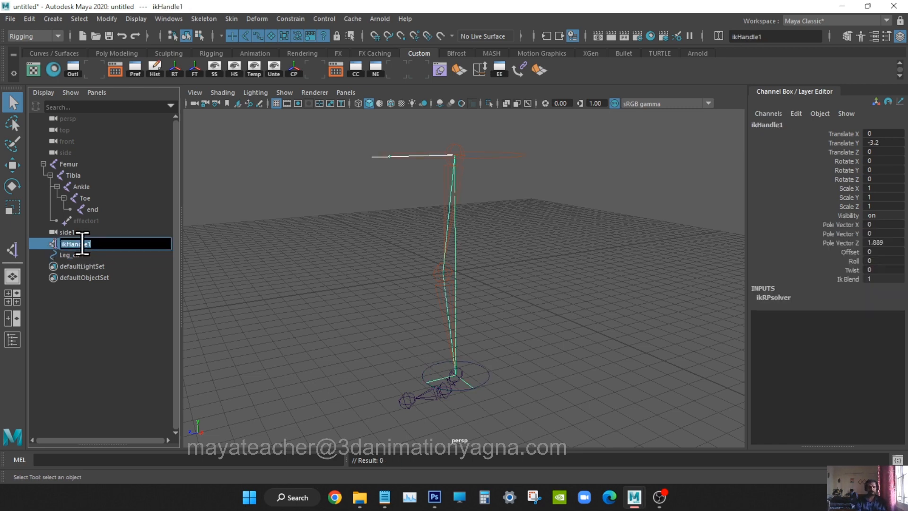
text(IKhandle_Leg)
key(Return)
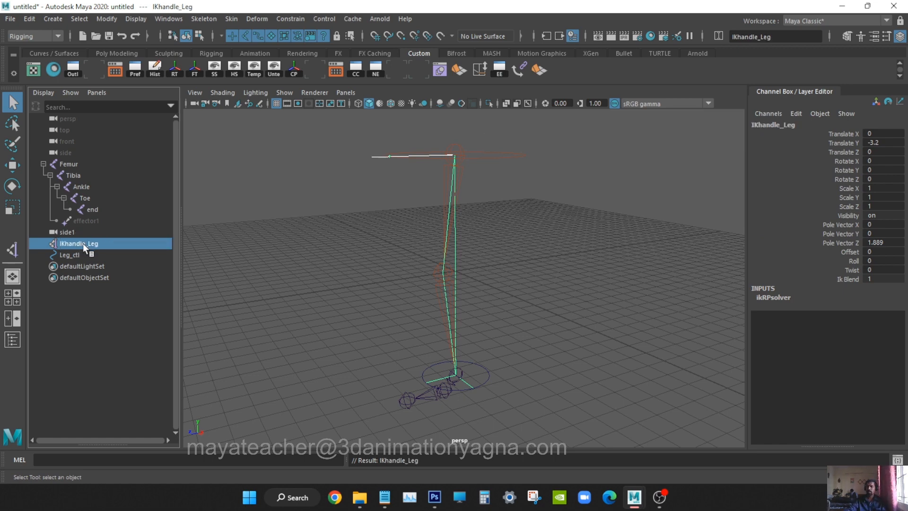
mouse_move(84, 245)
middle_down()
mouse_move(87, 256)
mouse_move(75, 257)
middle_up()
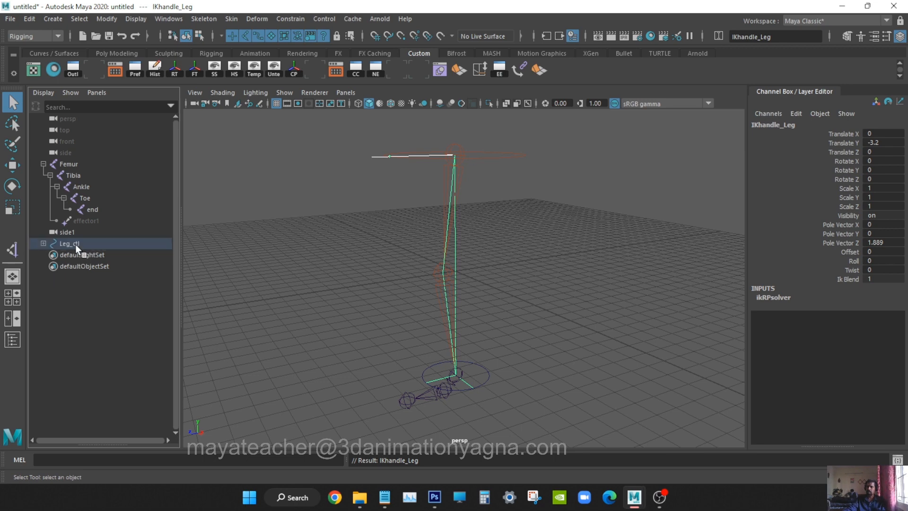
Step: Test the leg control by moving Leg_ctl upward, and undo the move
click(75, 245)
key(w)
drag(456, 274, 456, 239)
key(ctrl+z)
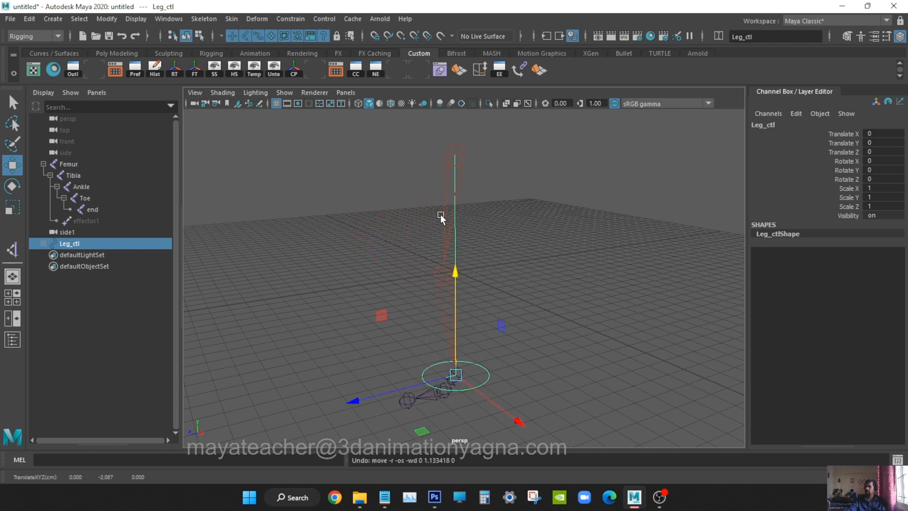
Step: Enable drawing overrides on the Femur joint and set the override color index to yellow
key(q)
click(445, 209)
key(ctrl+a)
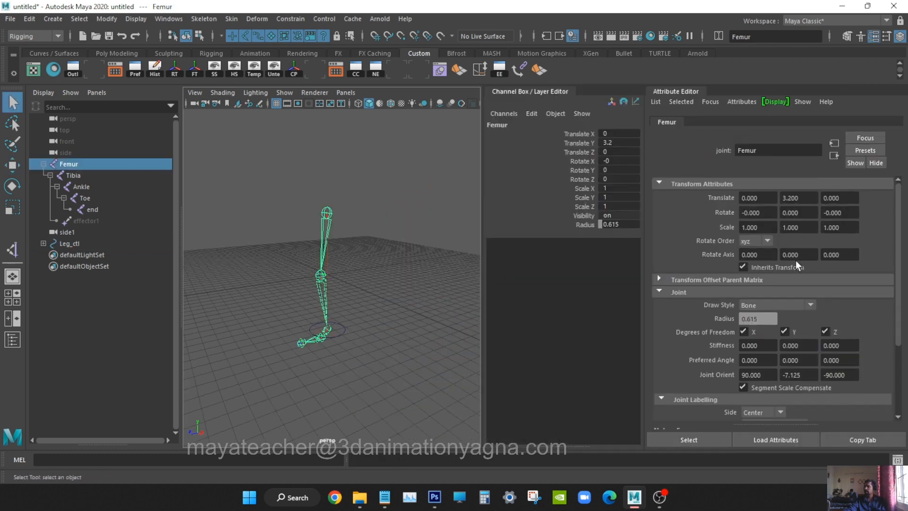
click(714, 291)
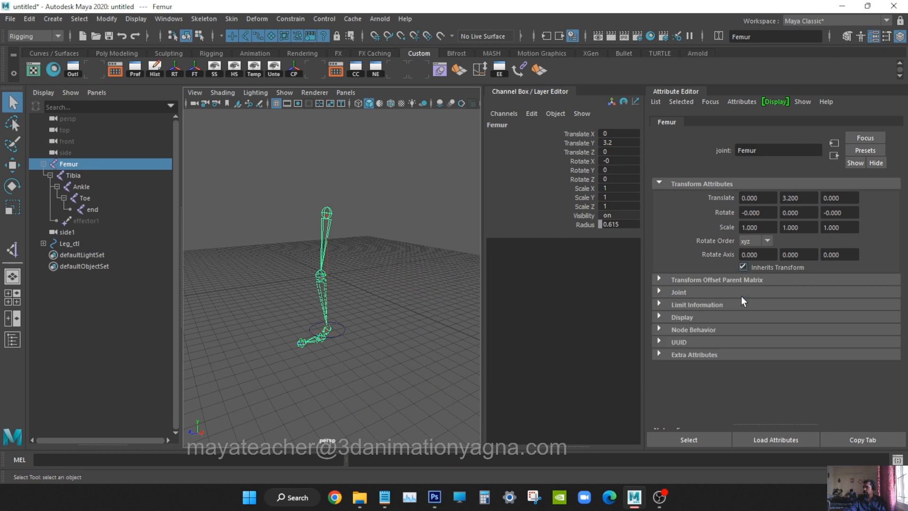
click(704, 318)
scroll(745, 291, down, 4)
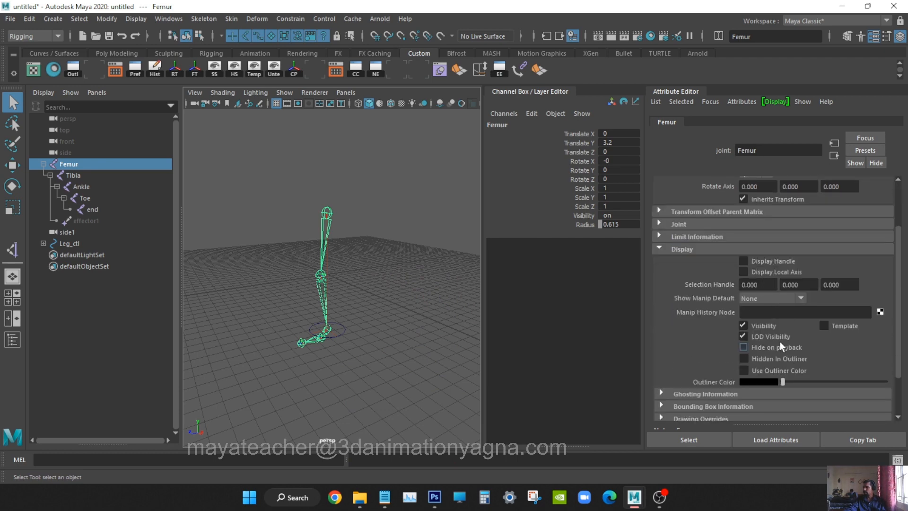
click(716, 360)
scroll(798, 331, down, 2)
click(787, 307)
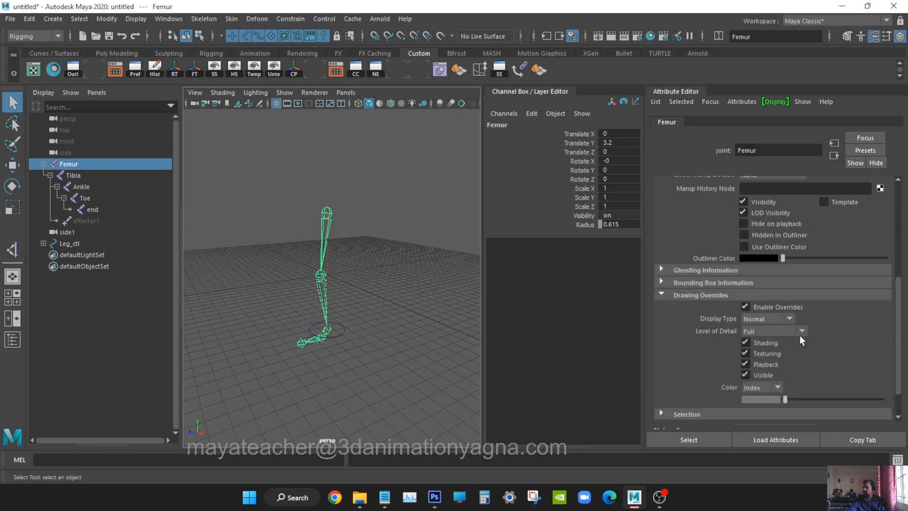
drag(834, 400, 836, 401)
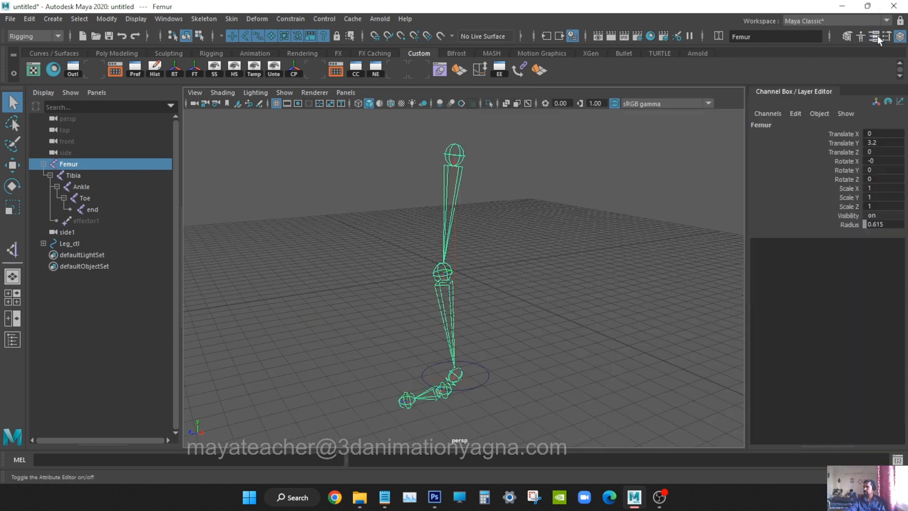
click(873, 36)
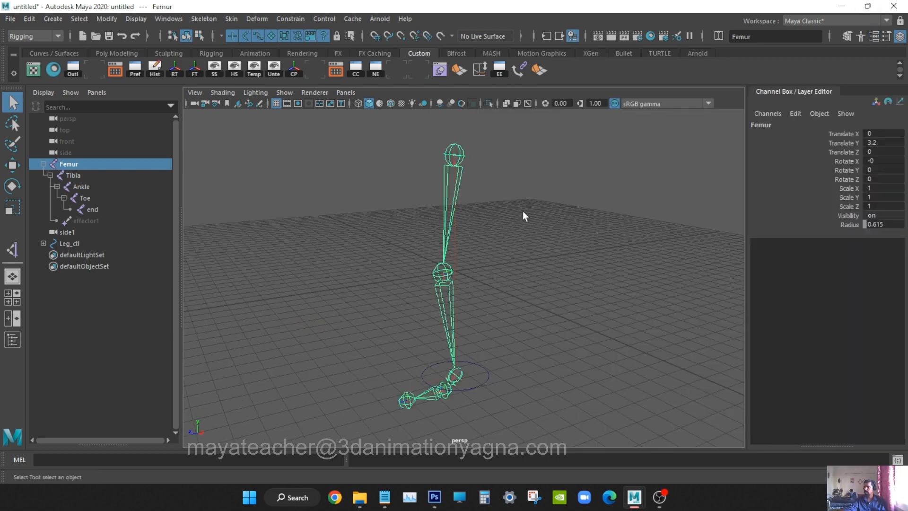
click(521, 217)
Step: Raise Leg_ctl to check how the yellow joint chain follows, and undo the move
click(480, 365)
key(w)
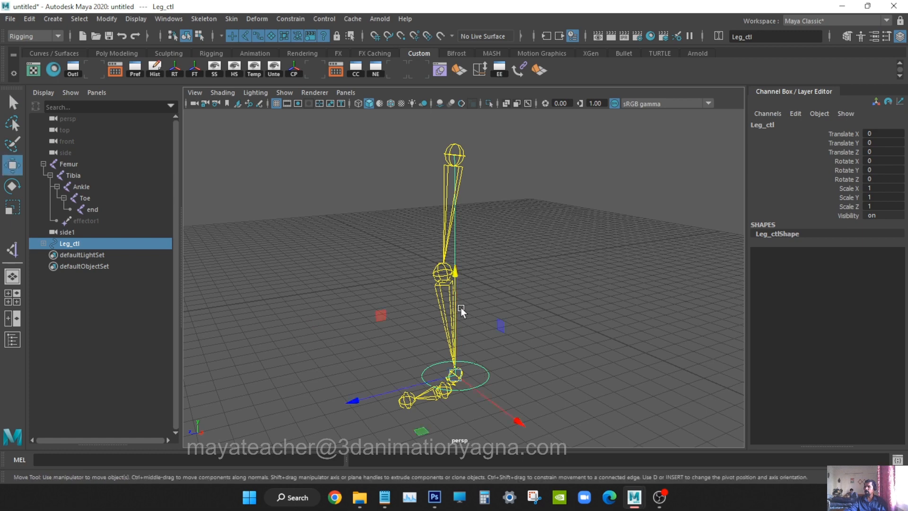
drag(453, 334, 452, 282)
key(ctrl+z)
key(ctrl+z)
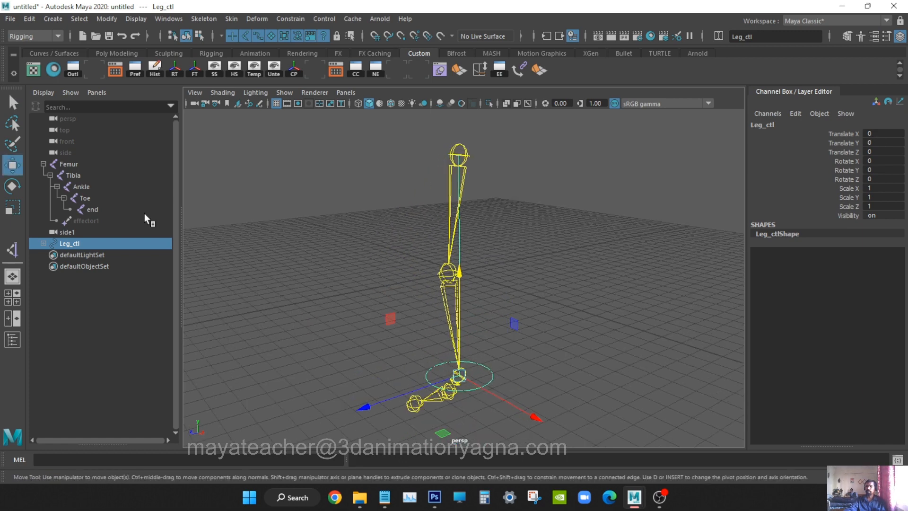
Step: Collapse the Femur hierarchy in the Outliner and leave nothing selected
click(65, 165)
click(43, 164)
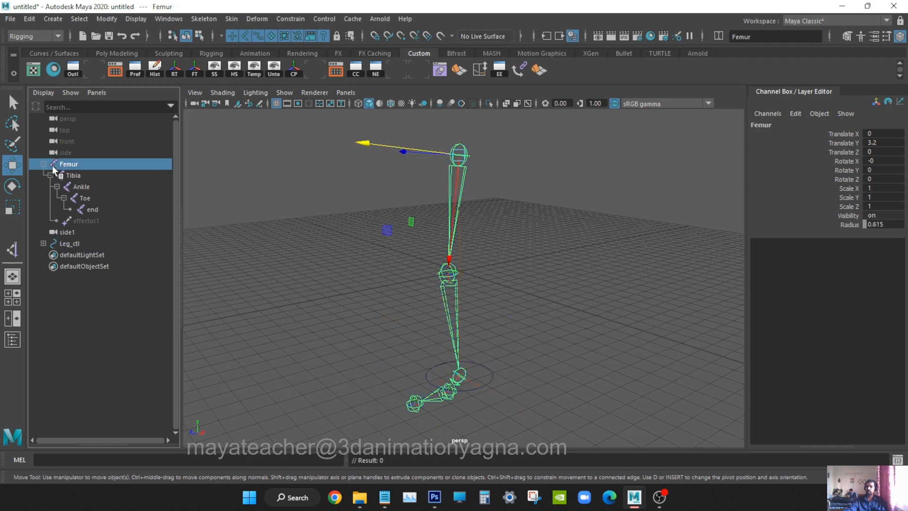
click(497, 386)
click(494, 371)
click(492, 373)
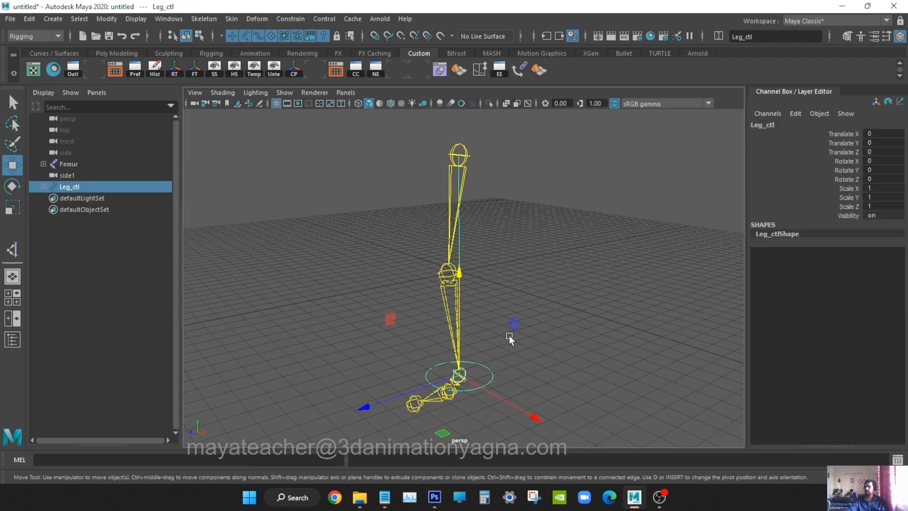
key(q)
alt+drag(610, 324, 598, 298)
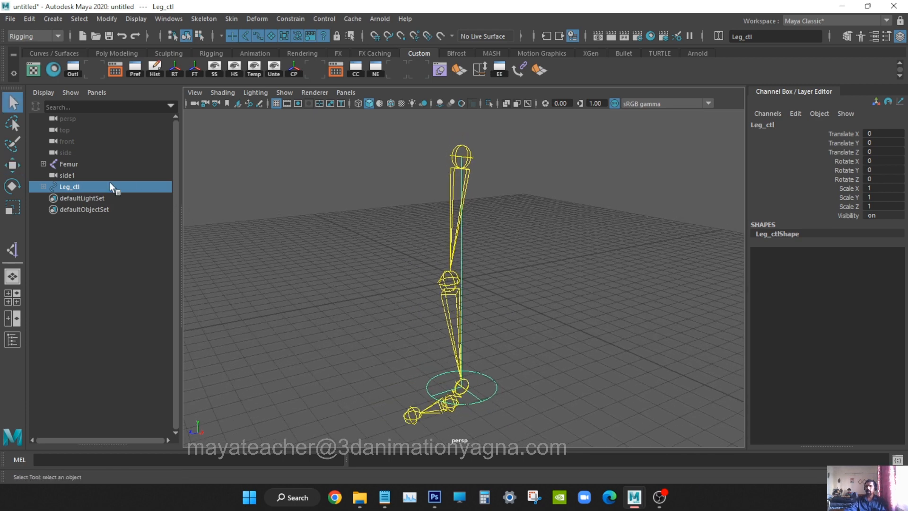
click(214, 225)
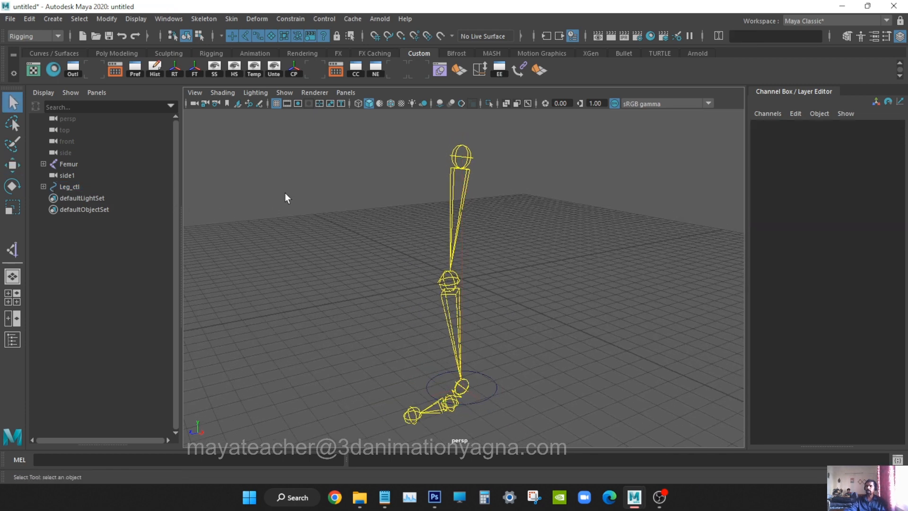
Step: Start a Distance Tool measurement with its first point at the centre of the Femur joint
click(52, 19)
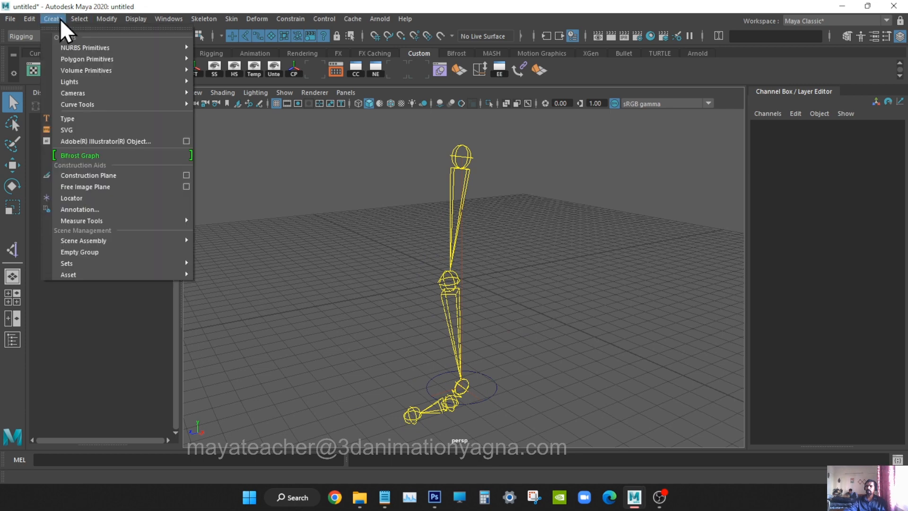
mouse_move(100, 221)
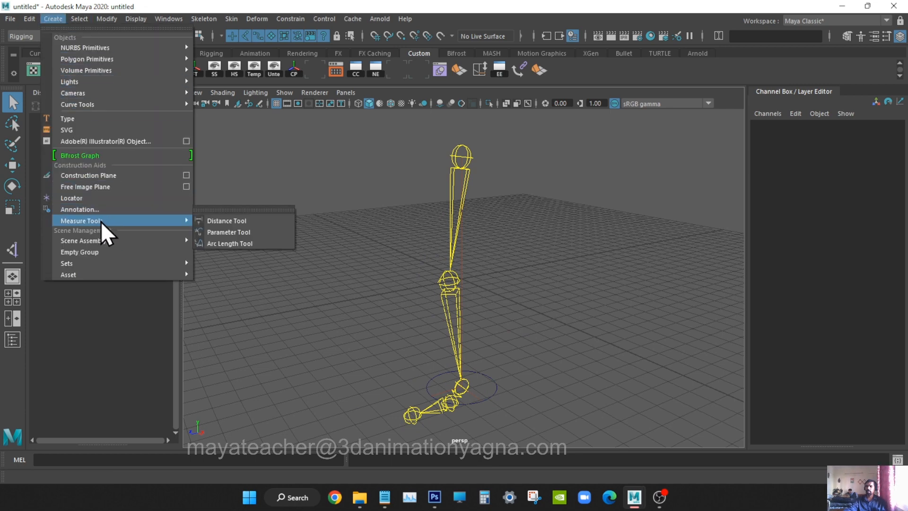
click(228, 221)
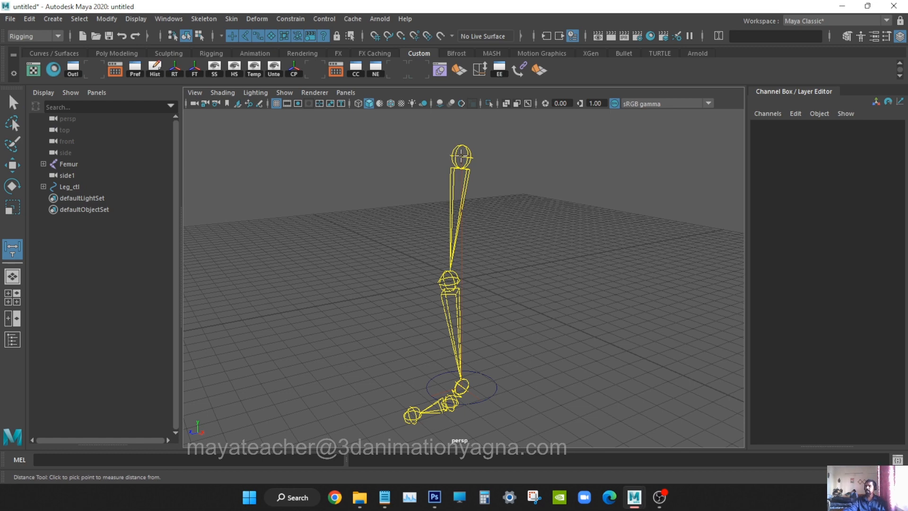
click(461, 155)
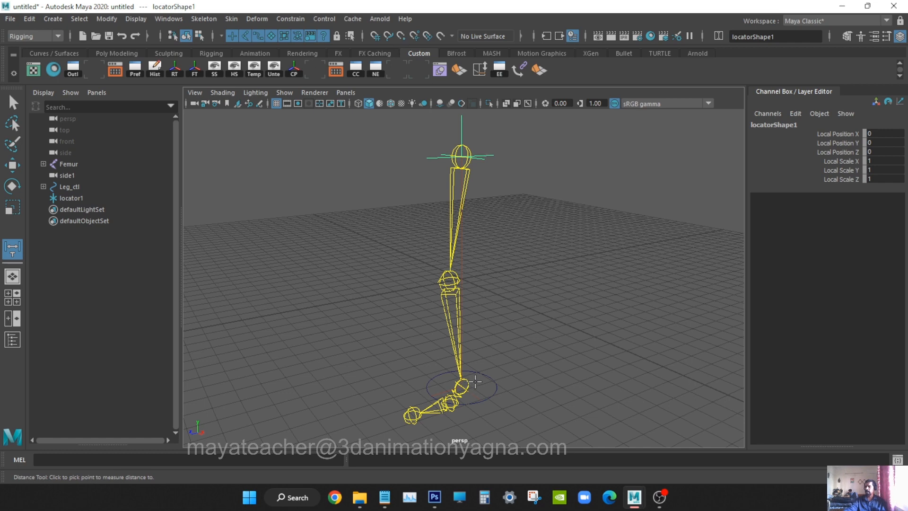
Step: Snap the second point of the distance measurement to the Ankle joint and leave the Distance Tool
scroll(481, 384, up, 5)
alt+middle_drag(495, 386, 471, 237)
scroll(456, 353, up, 5)
alt+middle_drag(456, 353, 476, 214)
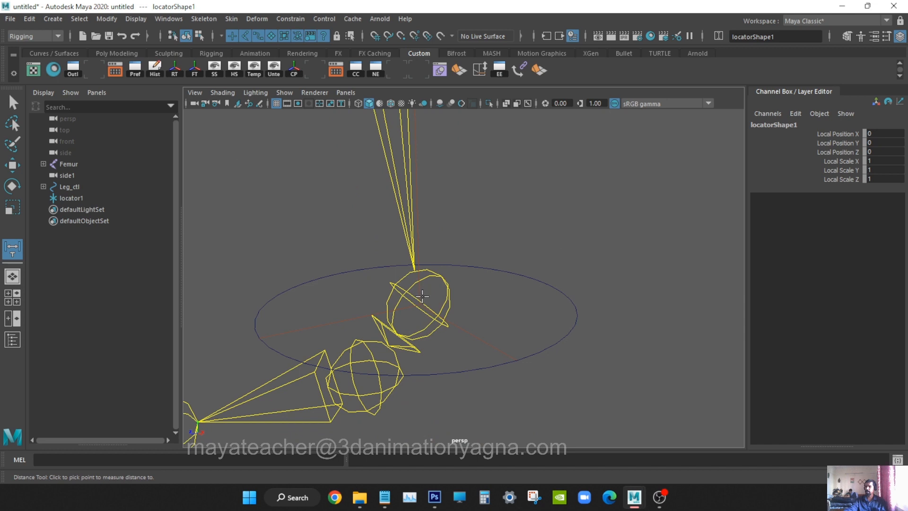
key(v)
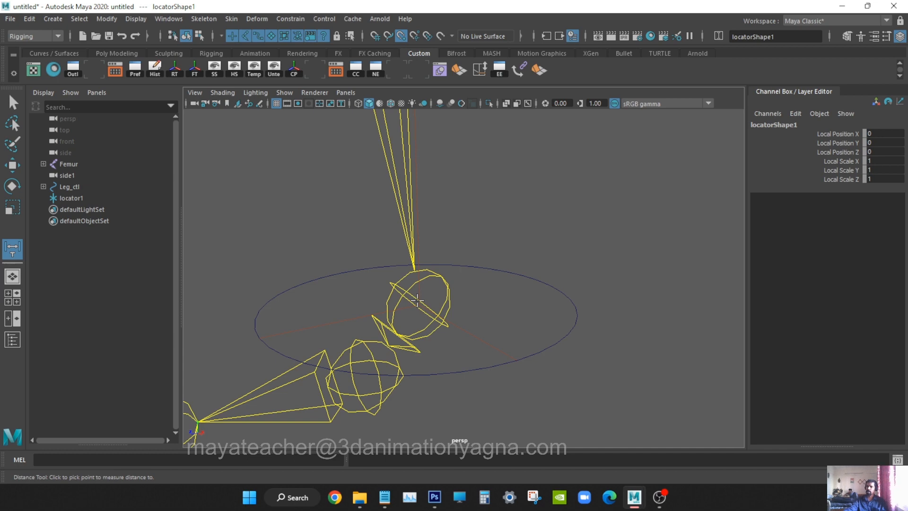
click(418, 300)
scroll(487, 274, down, 2)
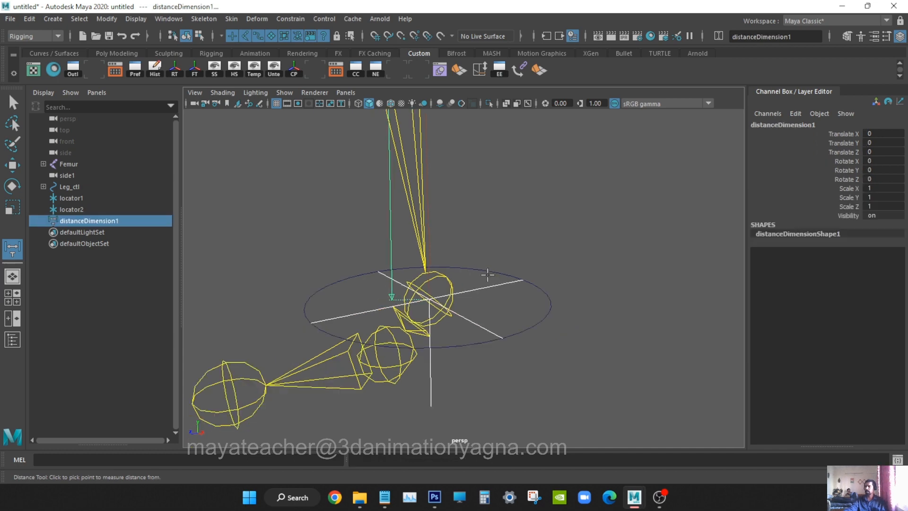
scroll(487, 275, down, 5)
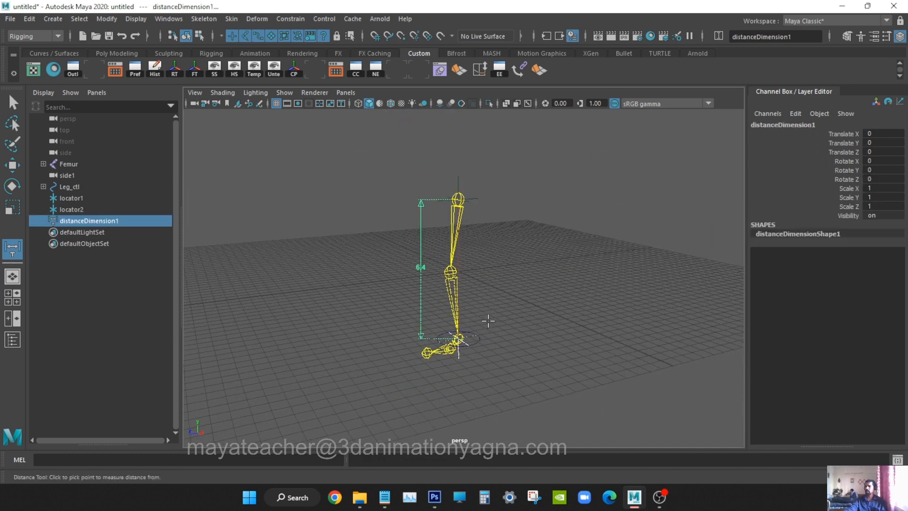
scroll(488, 312, up, 2)
key(q)
scroll(508, 328, up, 1)
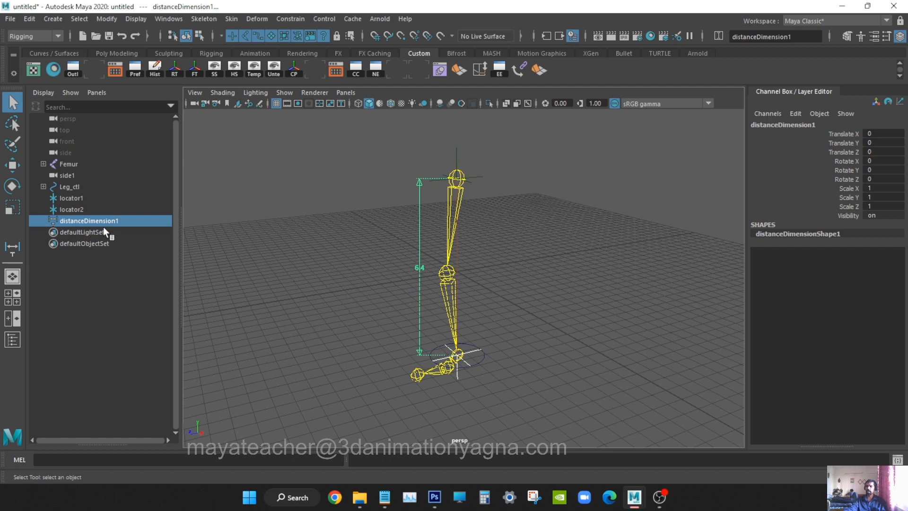
Step: Rename the locator at the Femur joint to start_loc_leg
double_click(84, 199)
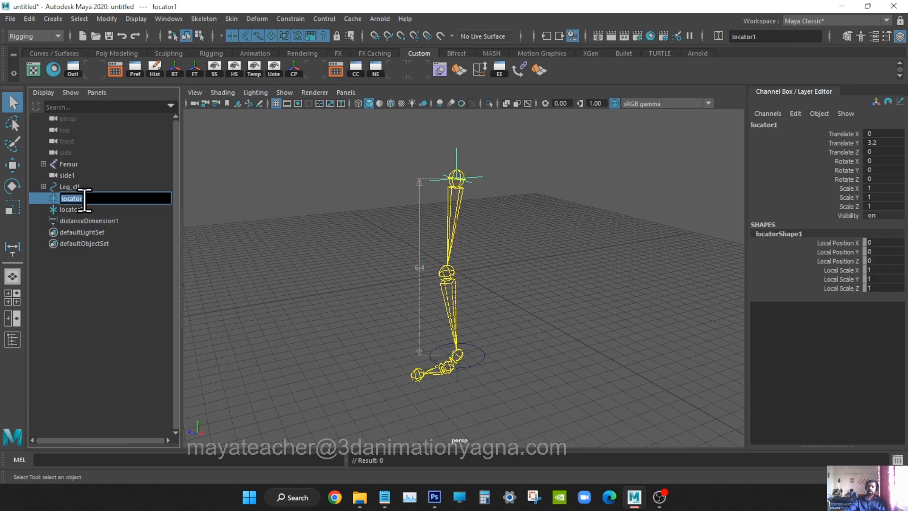
text(start lo)
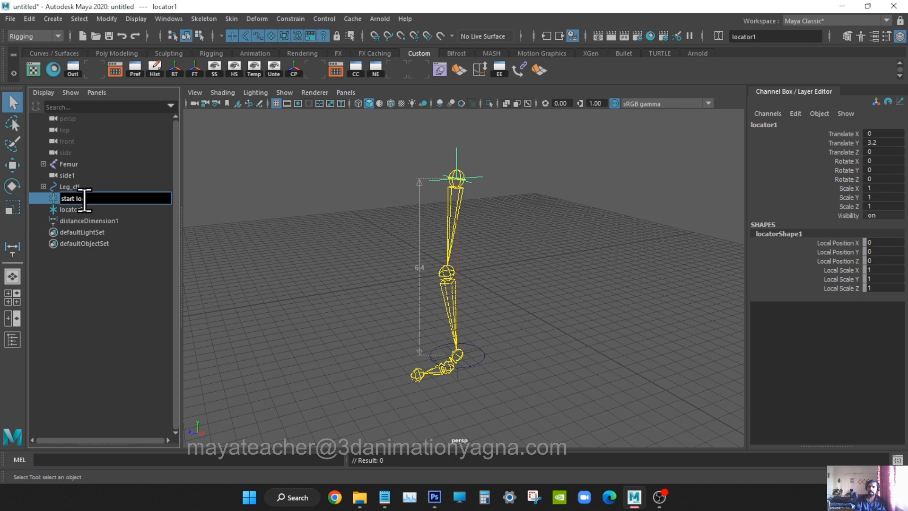
text(c)
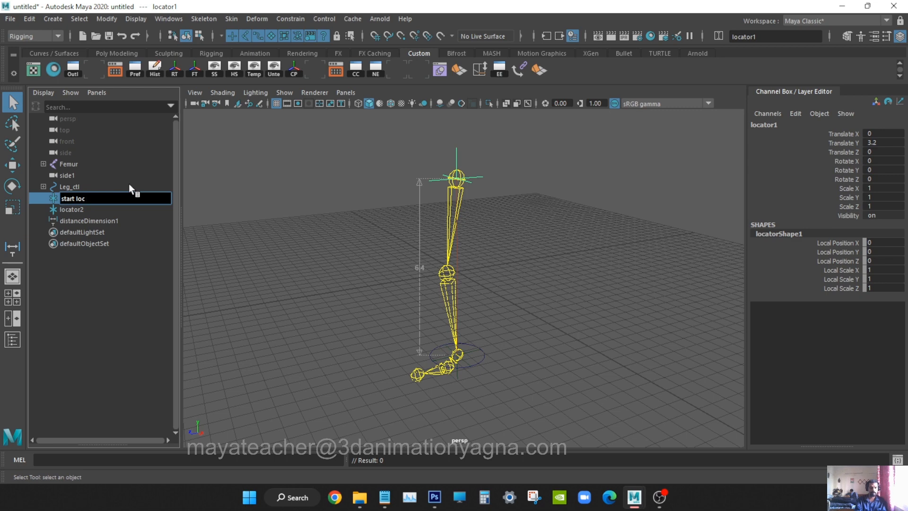
text( leg)
key(Return)
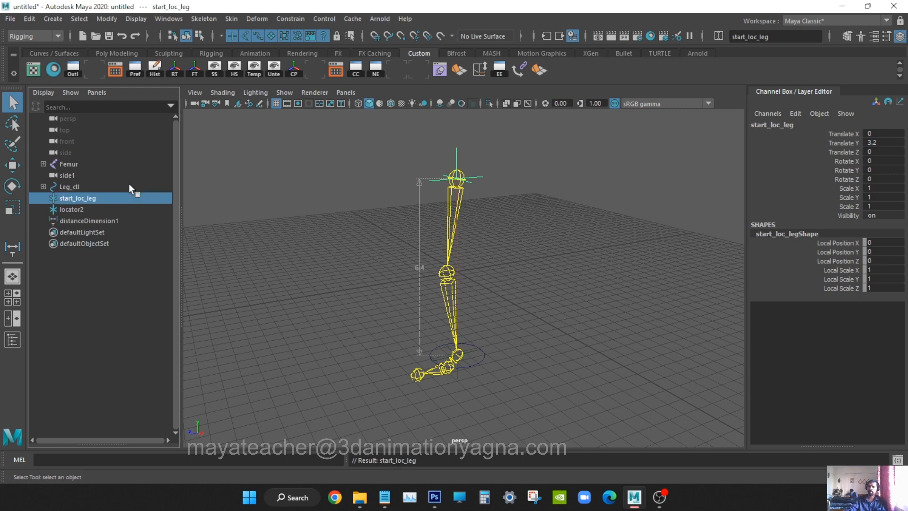
Step: Rename the locator at the Ankle joint to end_loc_leg
double_click(105, 208)
text(end loc)
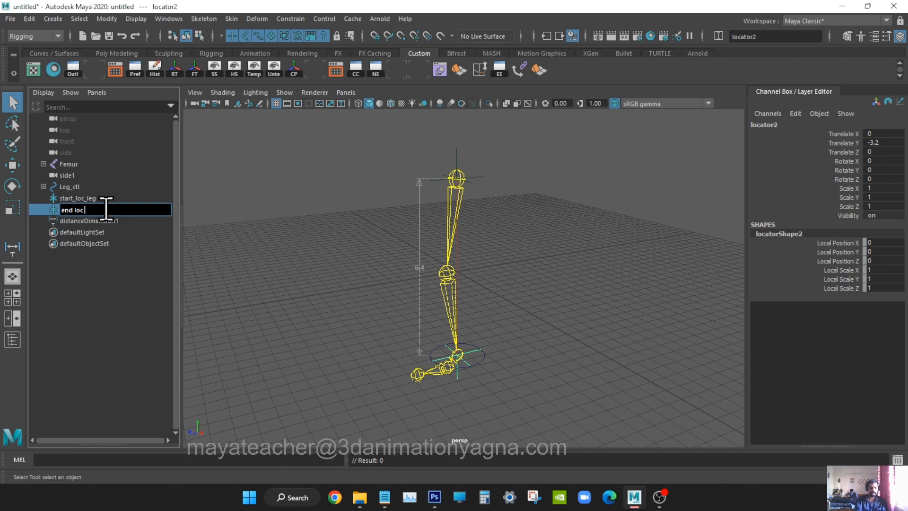
text( leg)
key(Return)
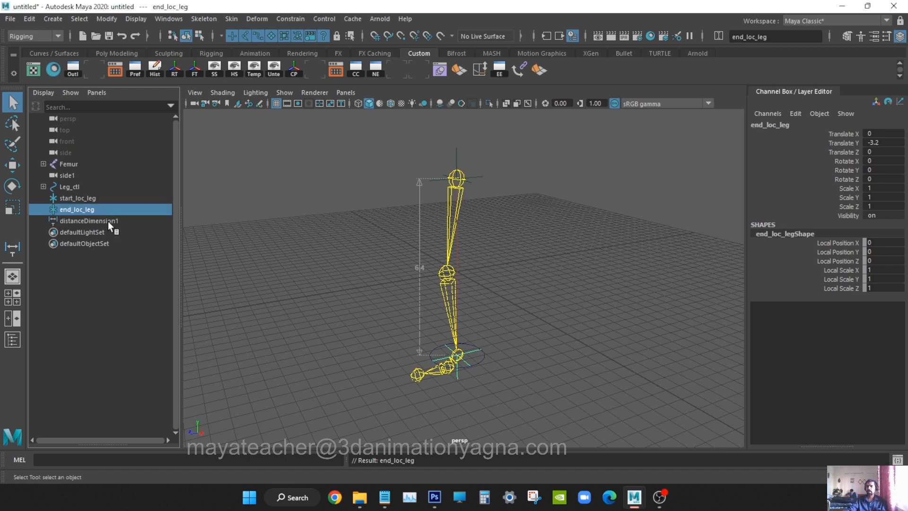
Step: Rename the distance dimension node to DD_leg
double_click(107, 221)
key(Caps_Lock)
text(DD leg)
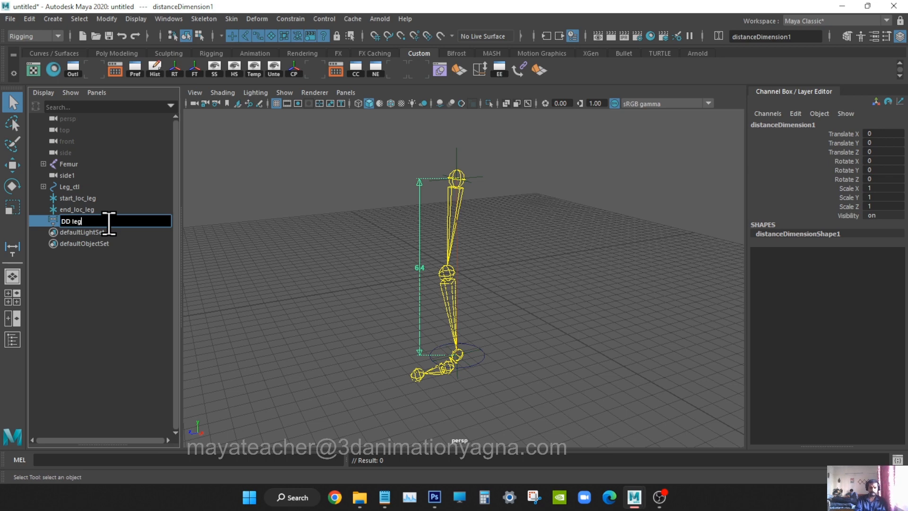
key(Return)
Step: Point constrain start_loc_leg to the Femur joint on all axes with maintain offset off, close the constraint options and clear the selection
alt+middle_drag(441, 258, 436, 274)
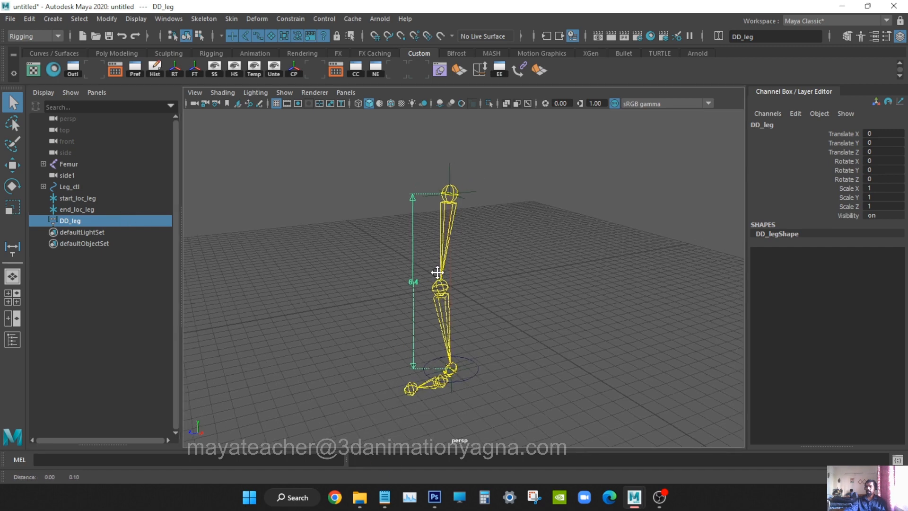
alt+drag(436, 273, 436, 288)
alt+right_drag(435, 289, 523, 282)
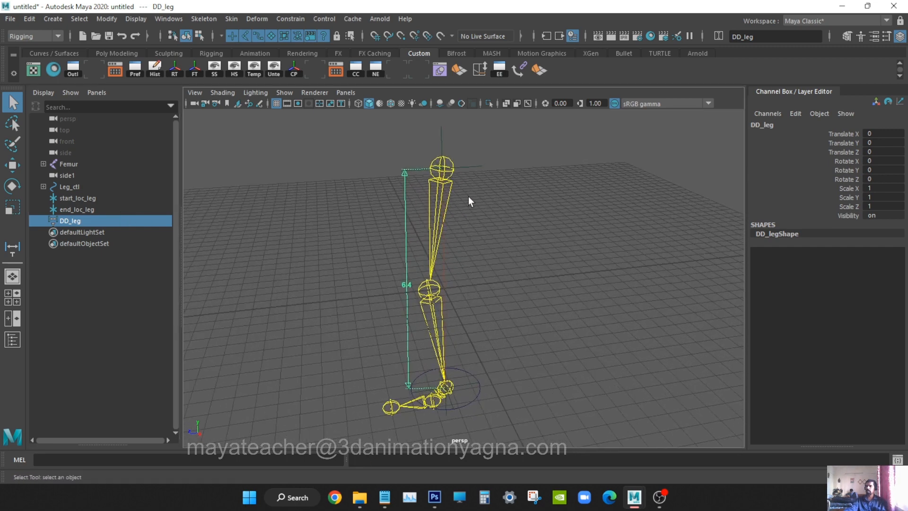
alt+drag(469, 197, 483, 195)
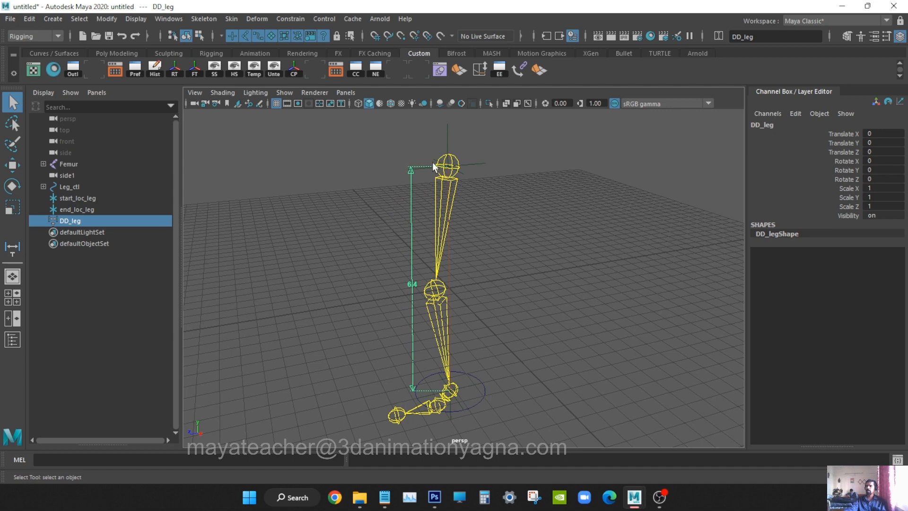
click(77, 198)
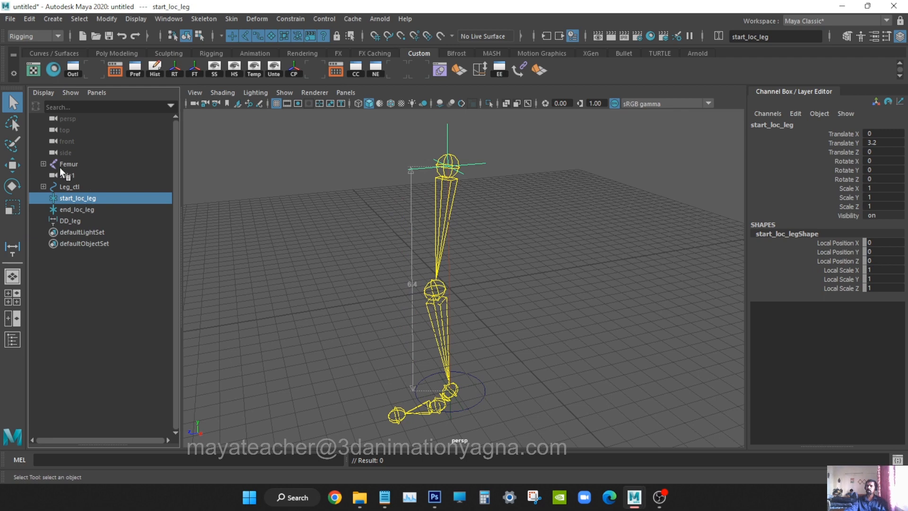
click(44, 164)
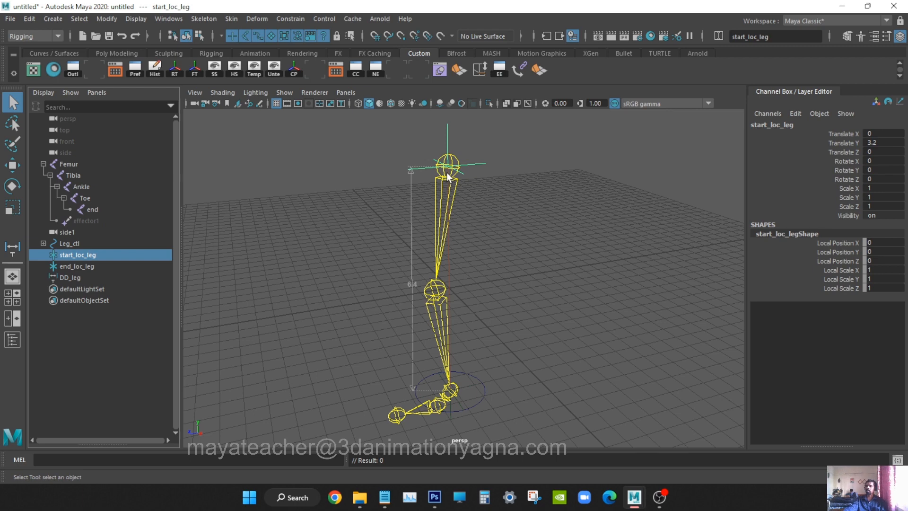
click(76, 165)
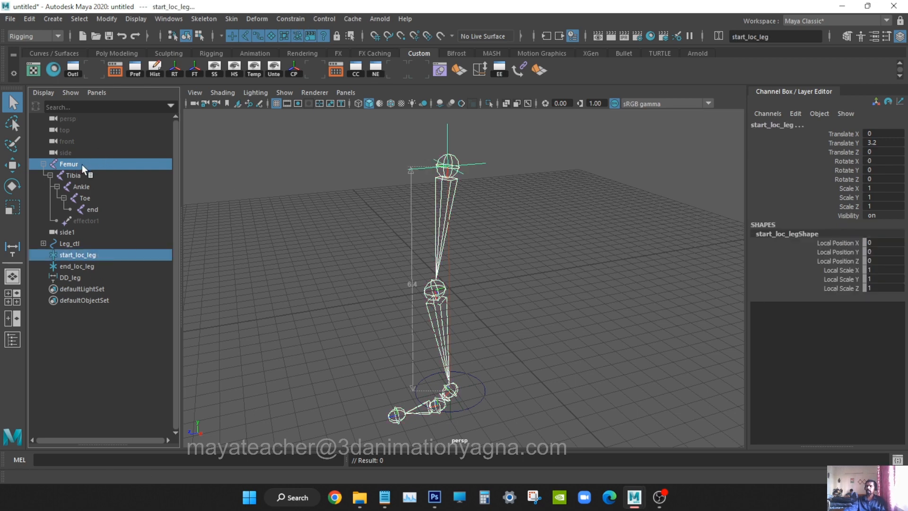
click(283, 20)
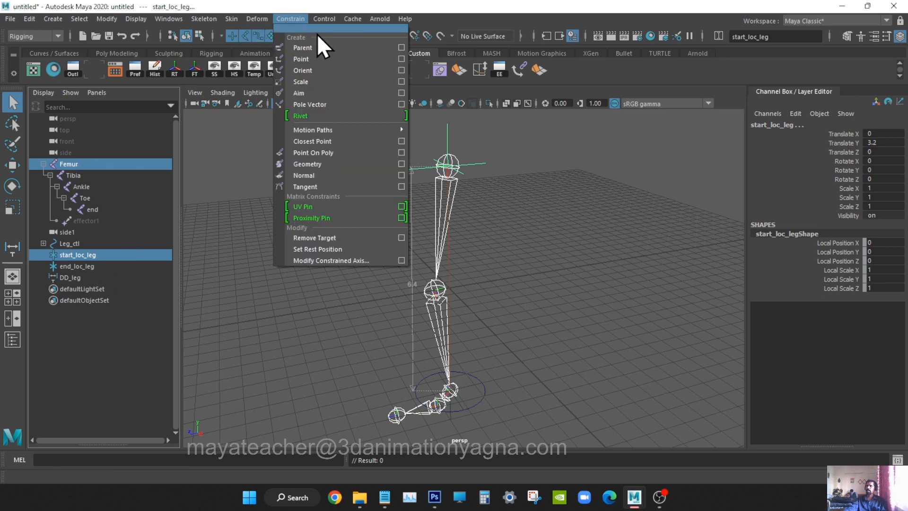
click(400, 59)
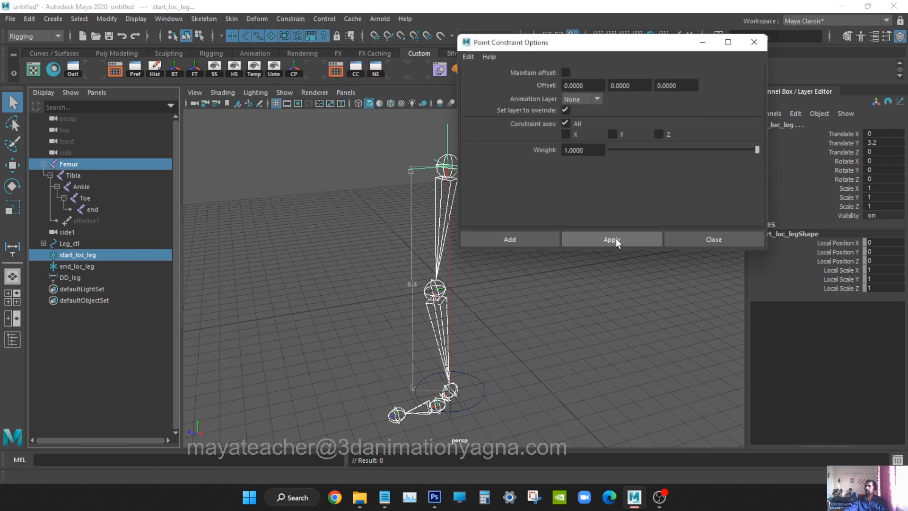
click(594, 238)
alt+drag(580, 333, 675, 290)
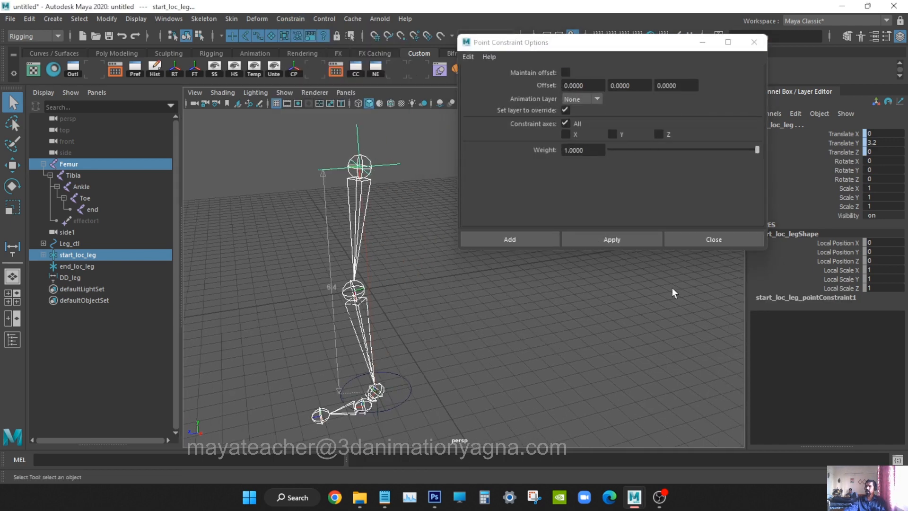
click(724, 240)
alt+drag(462, 318, 486, 313)
click(497, 308)
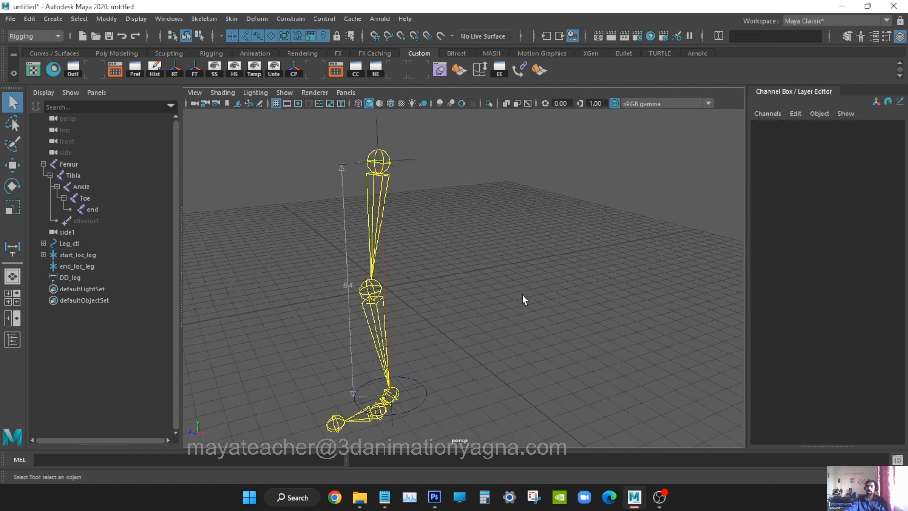
Step: Parent the end_loc_leg locator under Leg_ctl and expand the Leg_ctl hierarchy
click(94, 268)
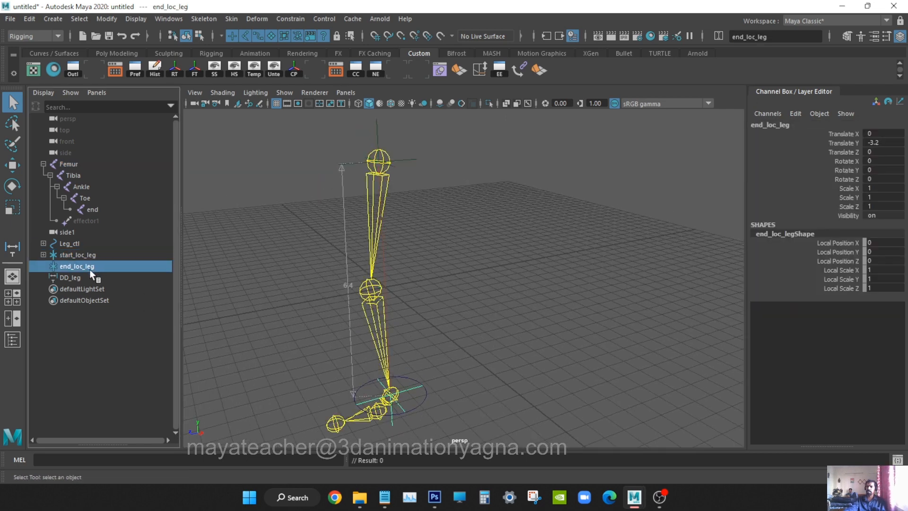
middle_drag(86, 268, 87, 242)
click(79, 244)
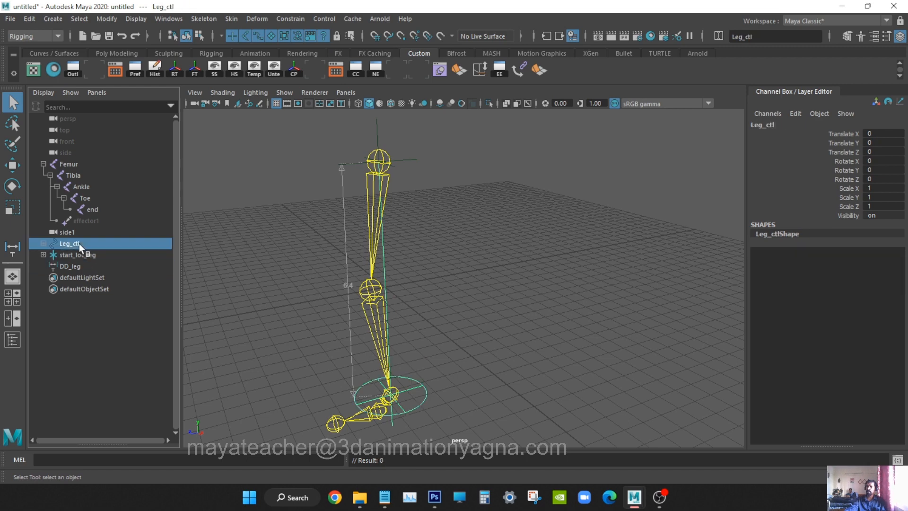
click(43, 243)
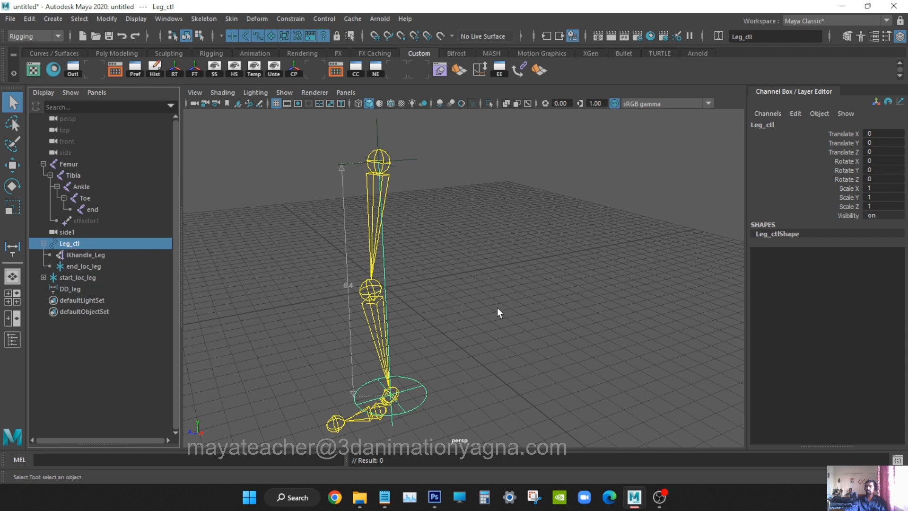
Step: Move Leg_ctl down about 1.9 units in Y to test the distance measurement, and undo the move
alt+drag(496, 309, 478, 304)
alt+middle_drag(478, 305, 518, 258)
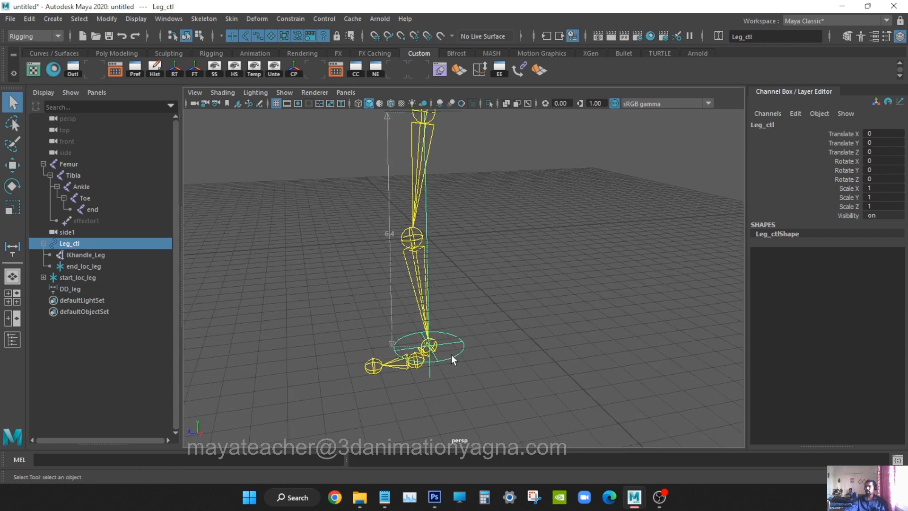
key(w)
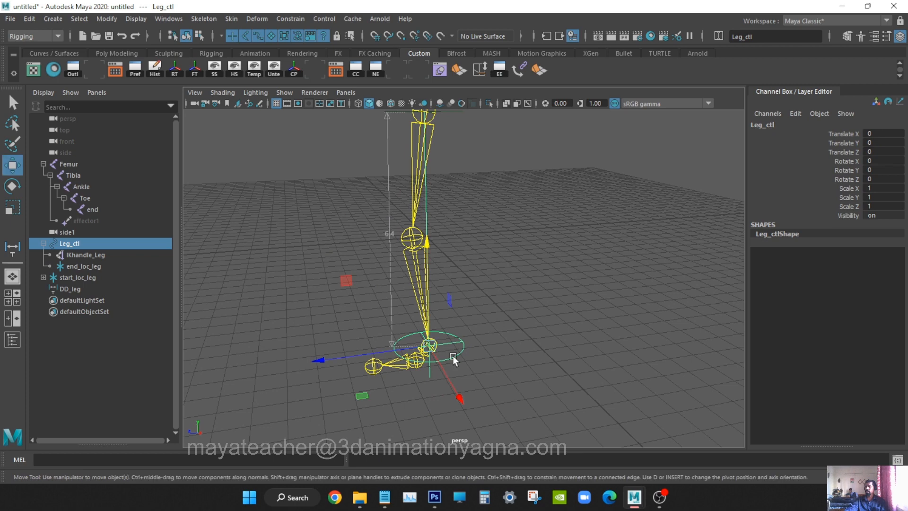
click(423, 312)
key(ctrl+z)
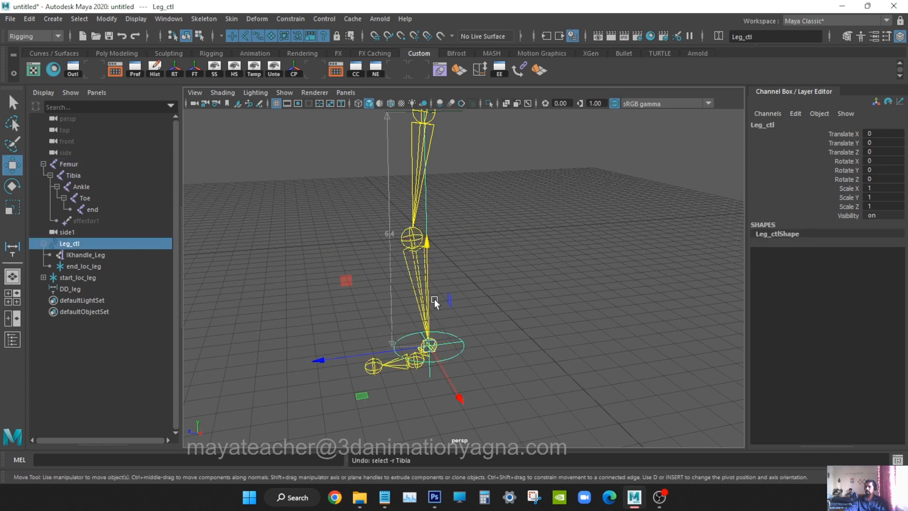
drag(428, 295, 440, 314)
key(ctrl+z)
key(ctrl+z)
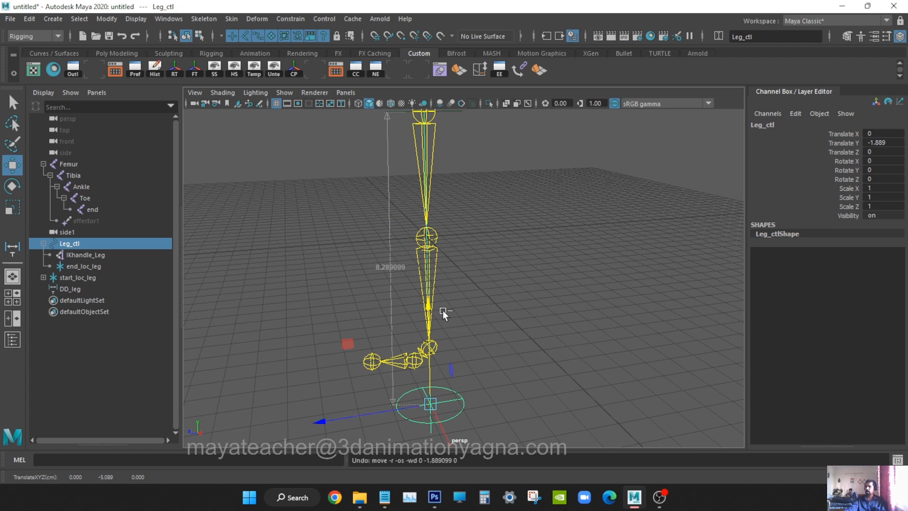
Step: Pull Leg_ctl far below the fully extended leg along Y, undo the moves and deselect the control
alt+drag(500, 344, 483, 310)
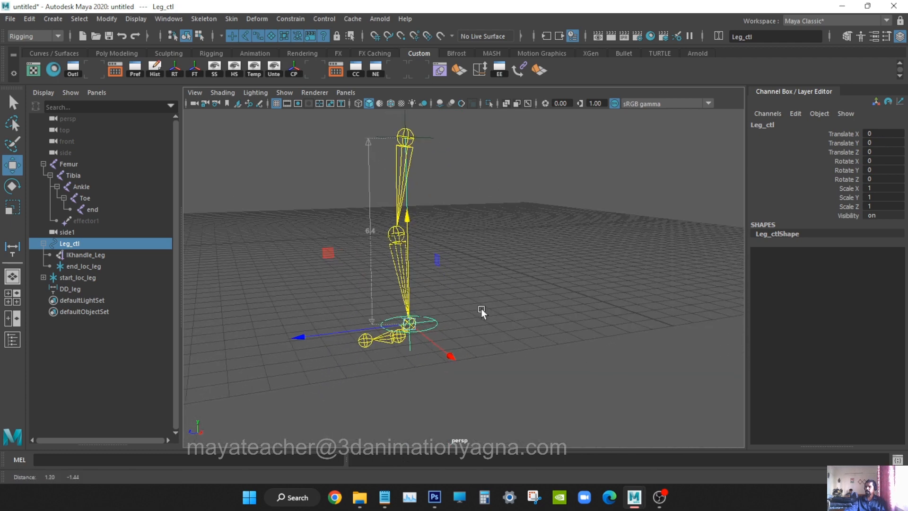
drag(412, 226, 409, 345)
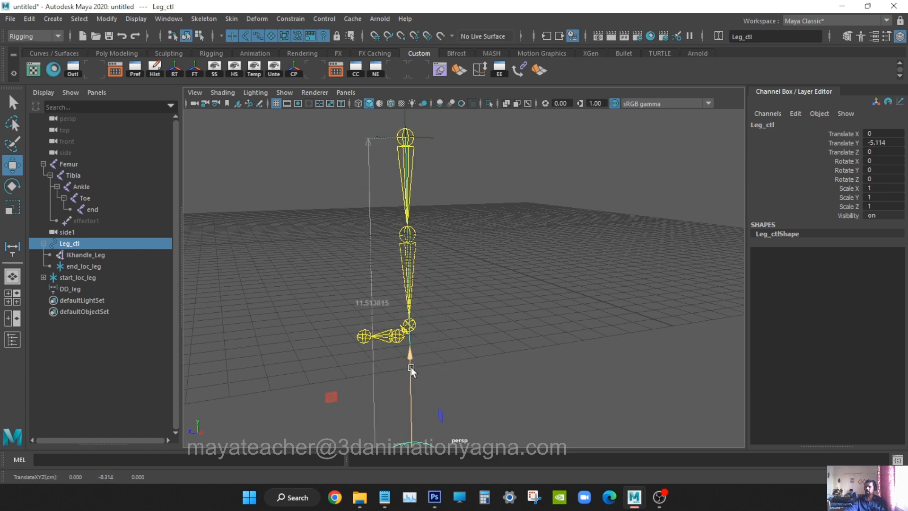
key(ctrl+z)
key(ctrl+z)
key(ctrl+z)
key(ctrl+z)
key(ctrl+z)
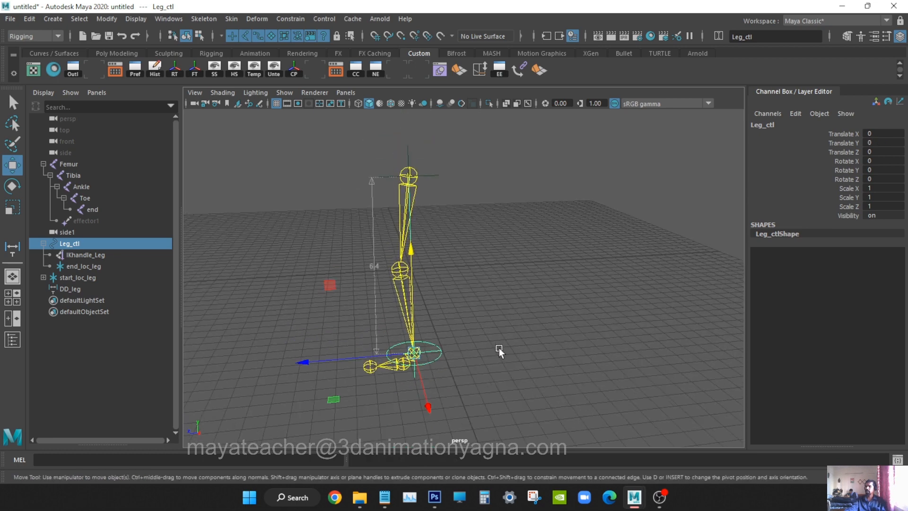
key(q)
click(529, 296)
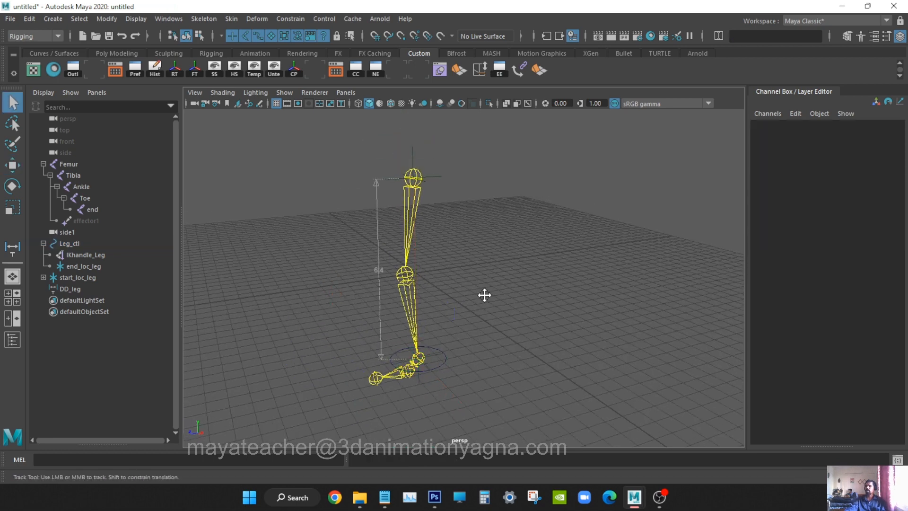
Step: Open the Node Editor, shrink its window and place it beside the leg so both the joints and the outliner stay accessible
click(376, 71)
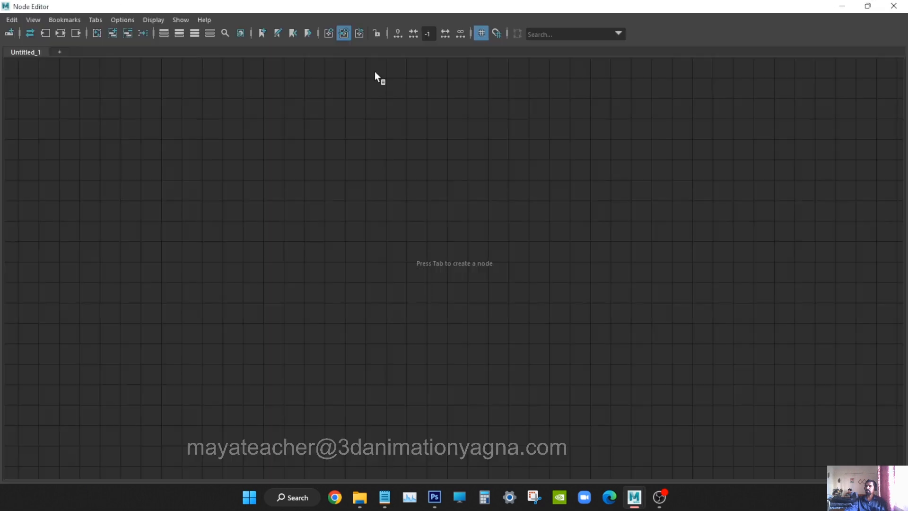
drag(271, 3, 397, 73)
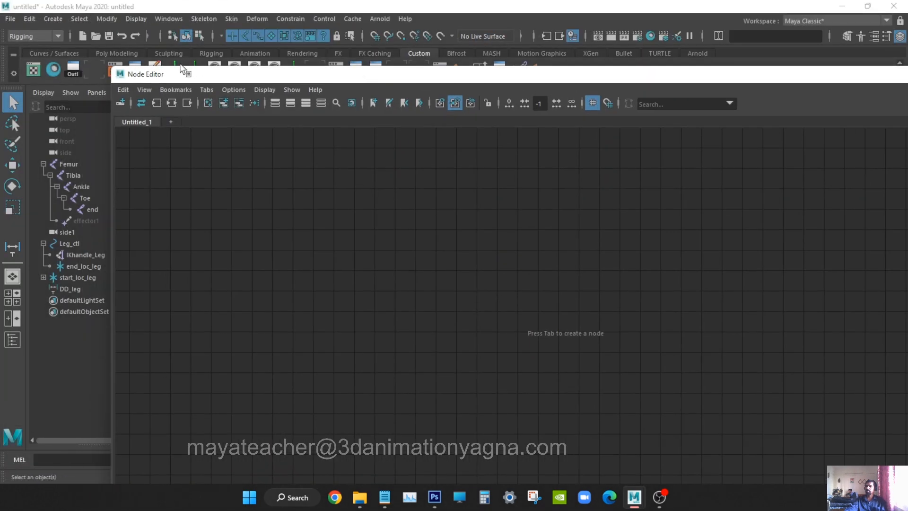
drag(114, 65, 482, 115)
alt+middle_drag(345, 278, 217, 284)
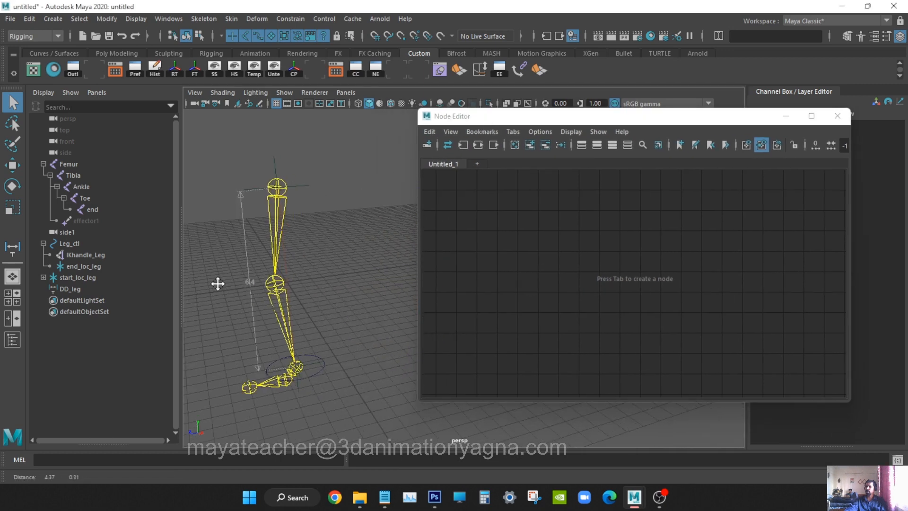
alt+right_drag(218, 283, 285, 272)
alt+middle_drag(286, 272, 302, 270)
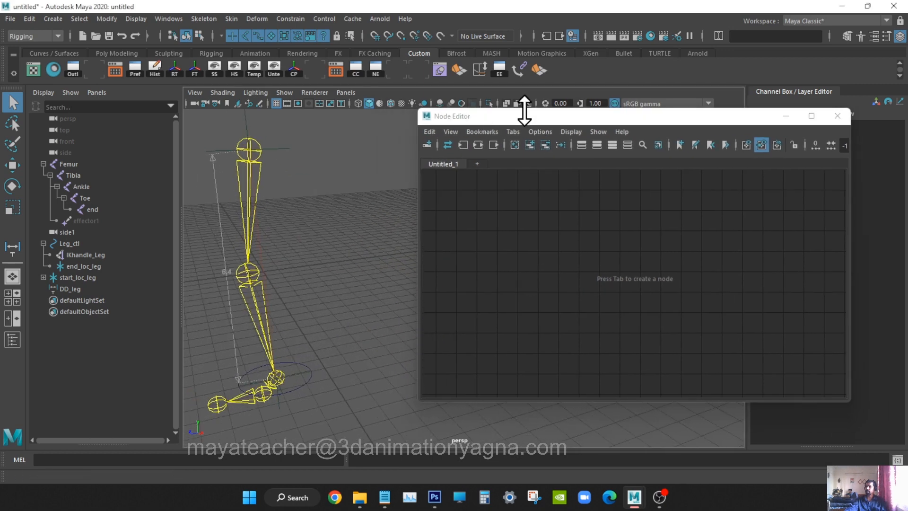
drag(524, 118, 421, 112)
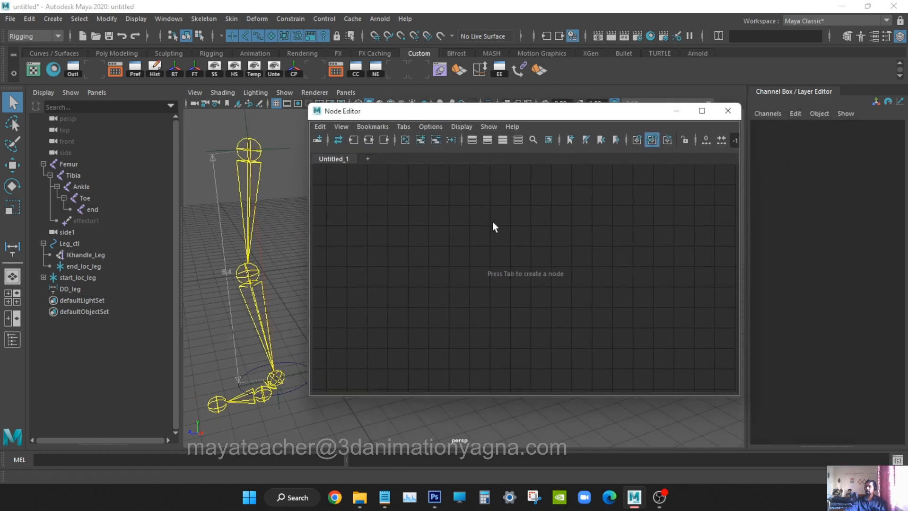
Step: Group the Femur joint, Leg_ctl and start_loc_leg together
click(79, 163)
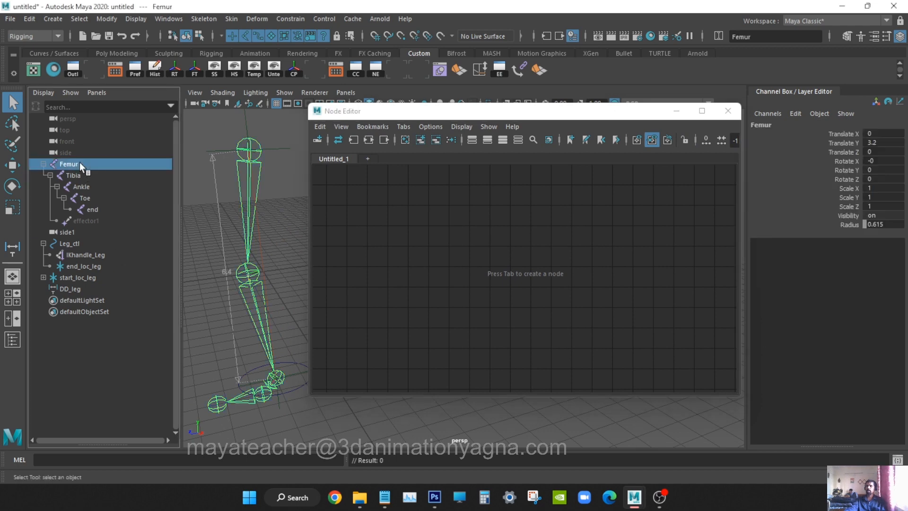
click(43, 164)
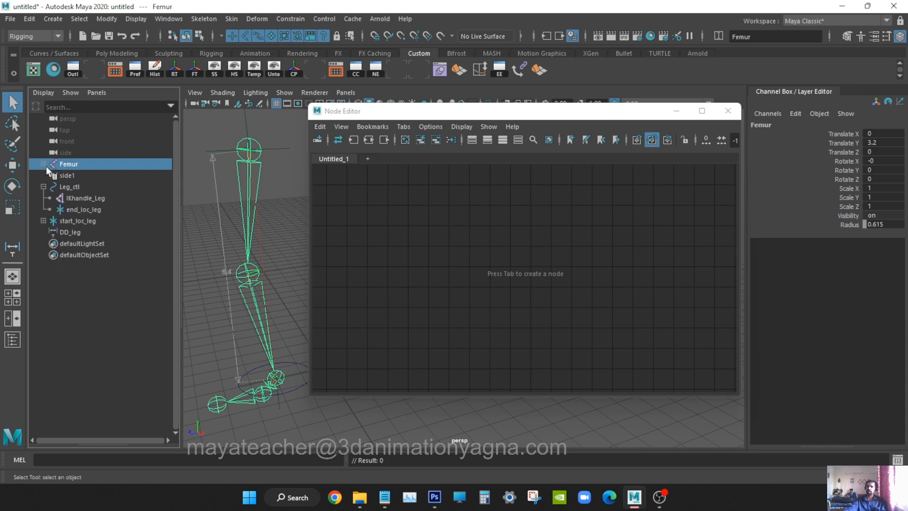
ctrl+click(78, 186)
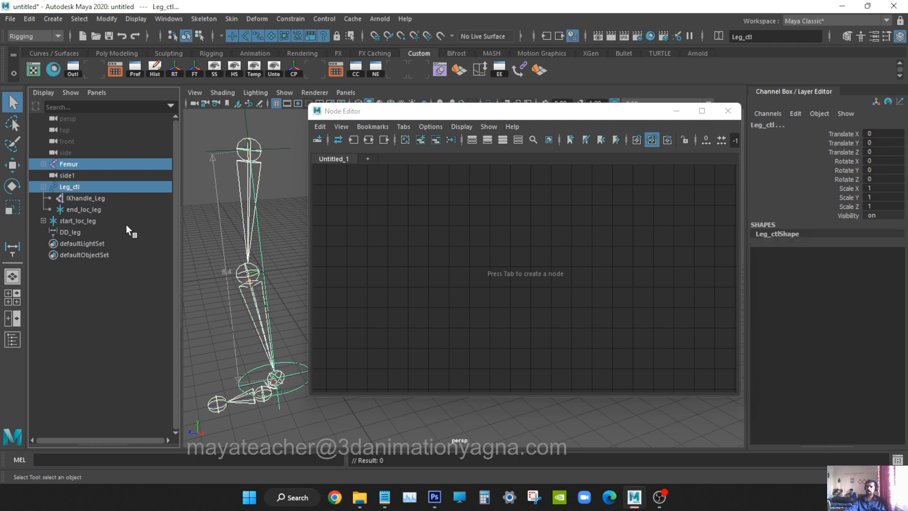
ctrl+click(93, 220)
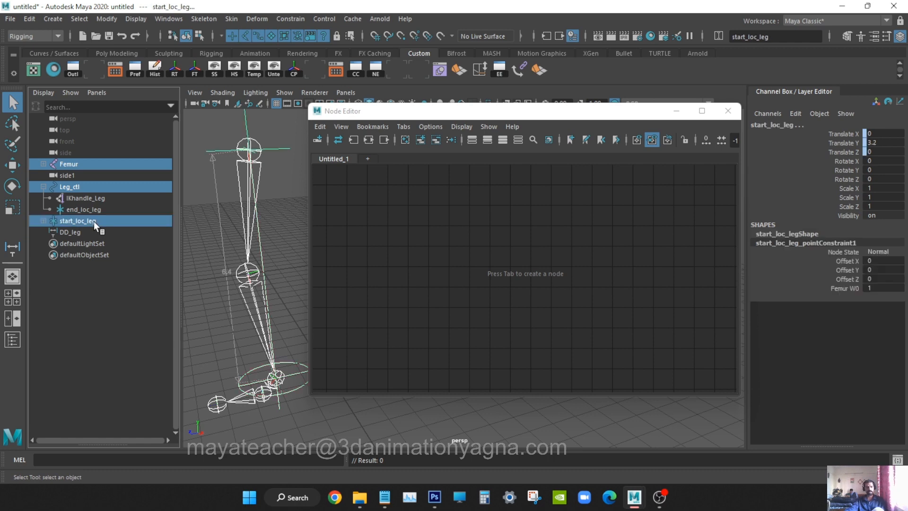
key(ctrl+g)
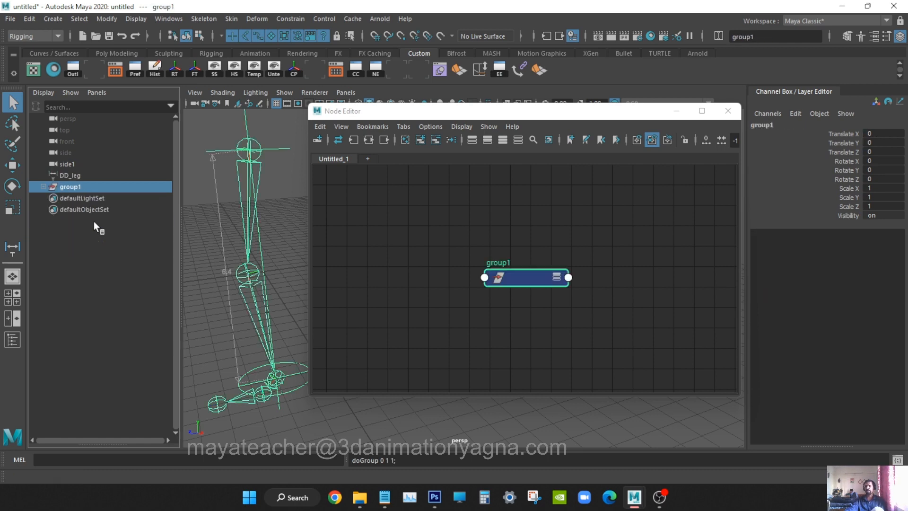
Step: Rename the new group grp_leg_whole and move its node aside in the Node Editor graph
double_click(79, 186)
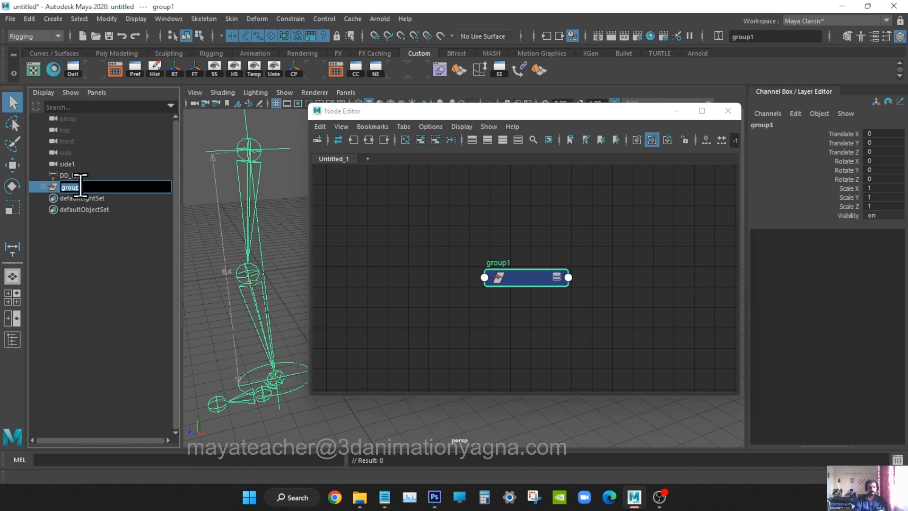
text(grp)
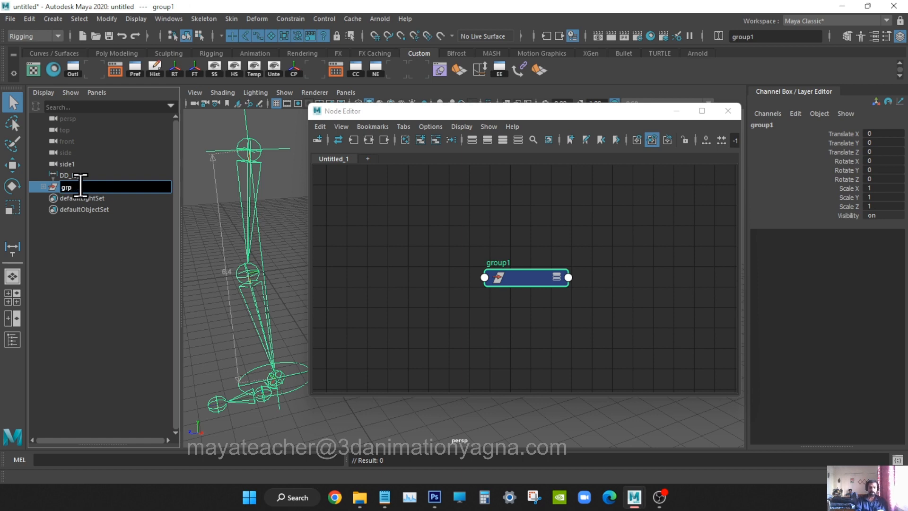
text( leg wholeg_whol)
key(Return)
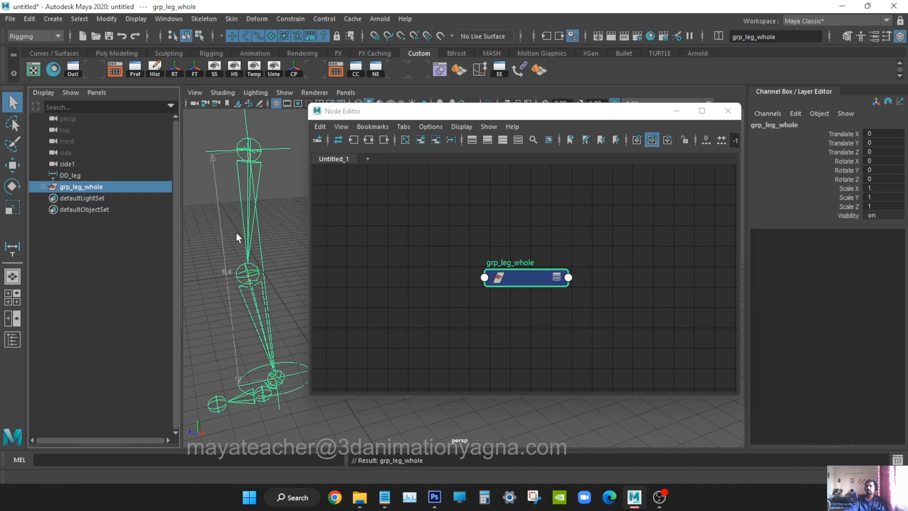
drag(523, 277, 381, 219)
scroll(538, 279, down, 2)
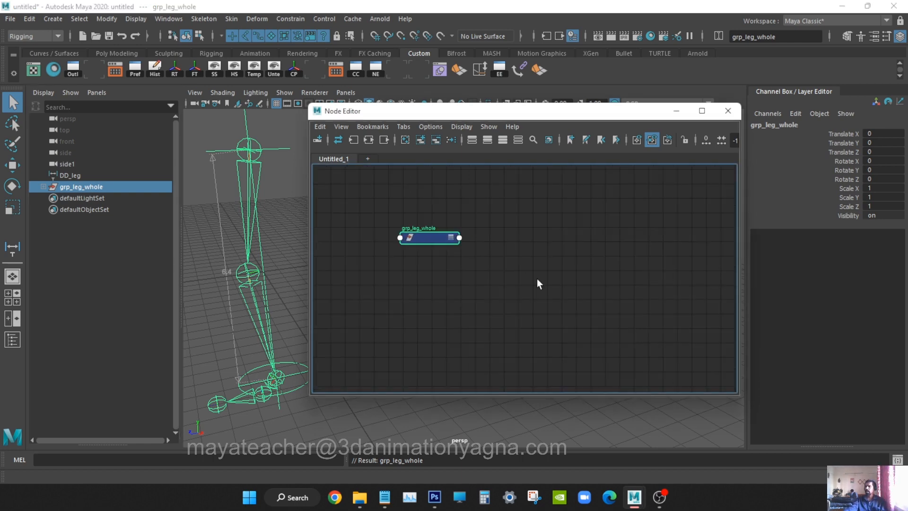
Step: Expand grp_leg_whole in the outliner and add the DD_leg distance node to the Node Editor graph
middle_drag(538, 279, 475, 266)
drag(436, 112, 438, 112)
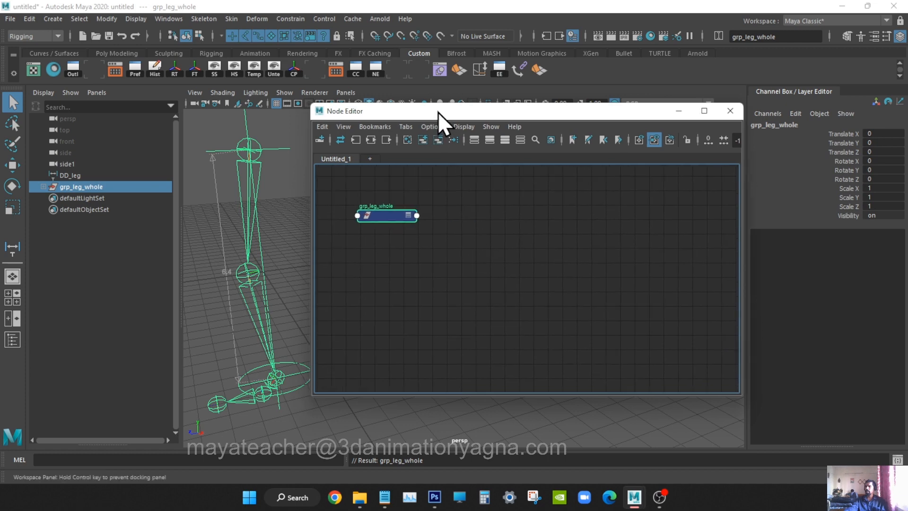
drag(381, 216, 373, 216)
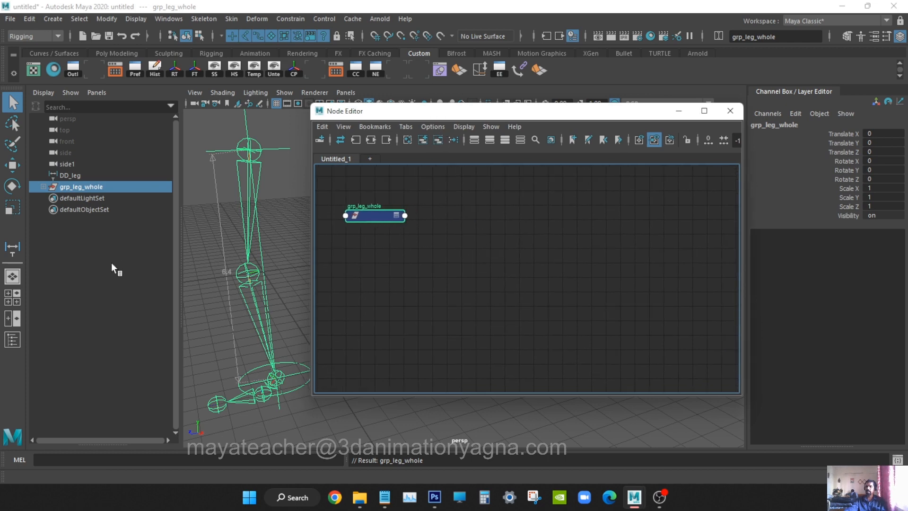
click(43, 186)
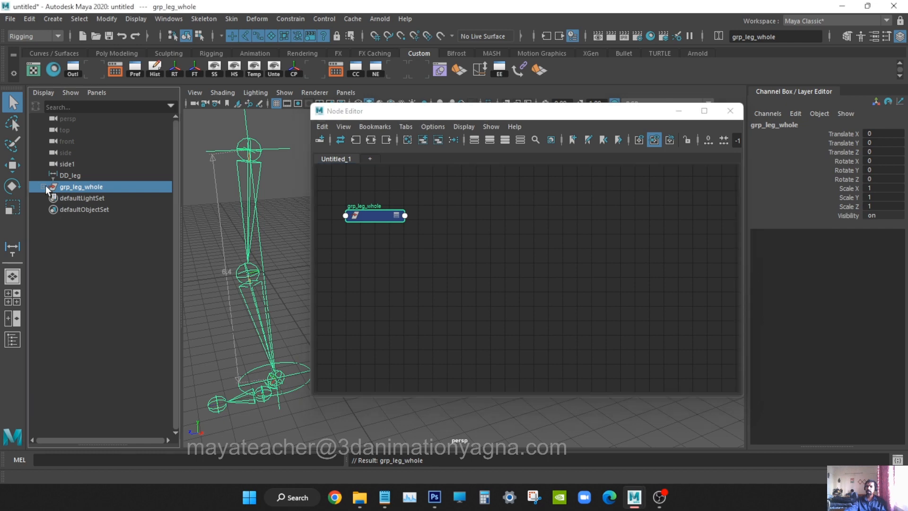
click(82, 175)
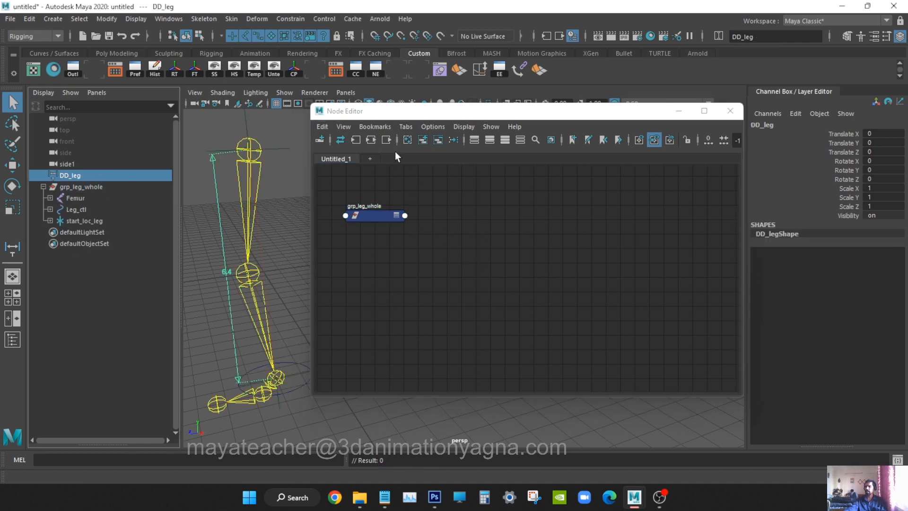
click(424, 140)
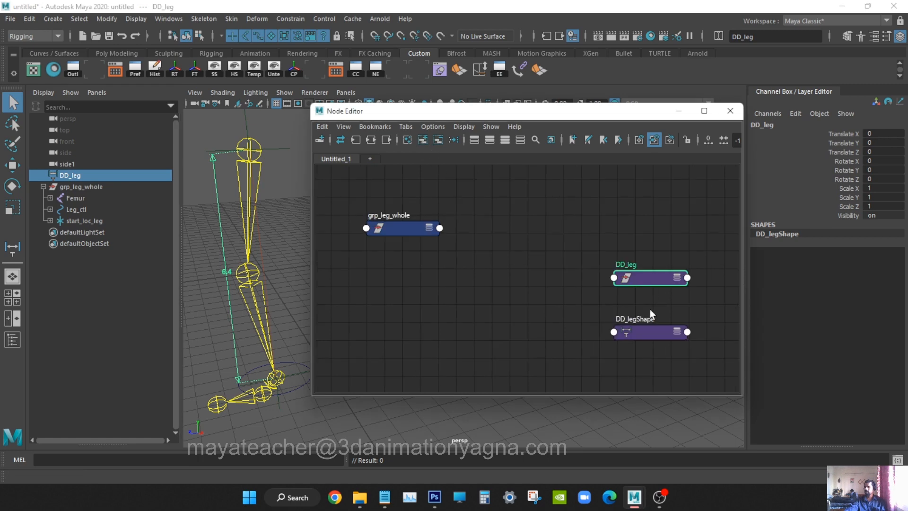
Step: Remove the DD_leg transform node from the graph and place DD_legShape closer to grp_leg_whole
drag(643, 336, 514, 310)
click(641, 279)
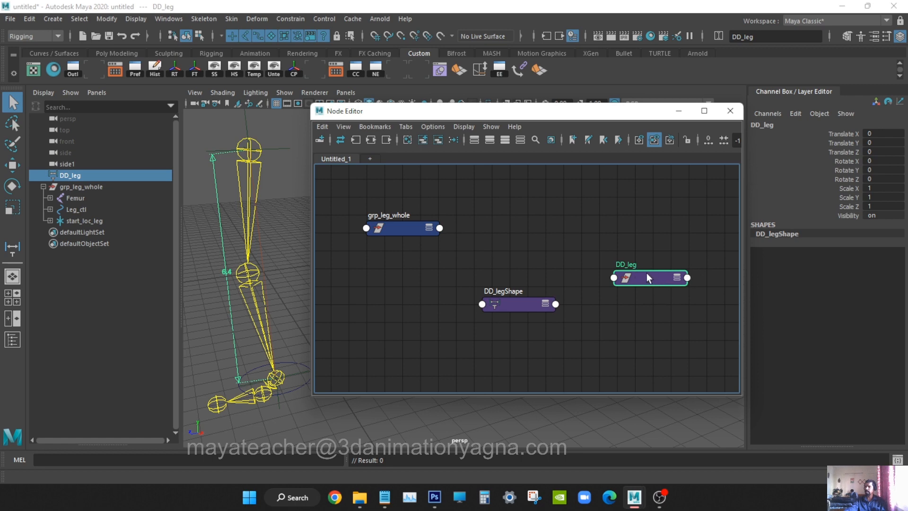
click(438, 140)
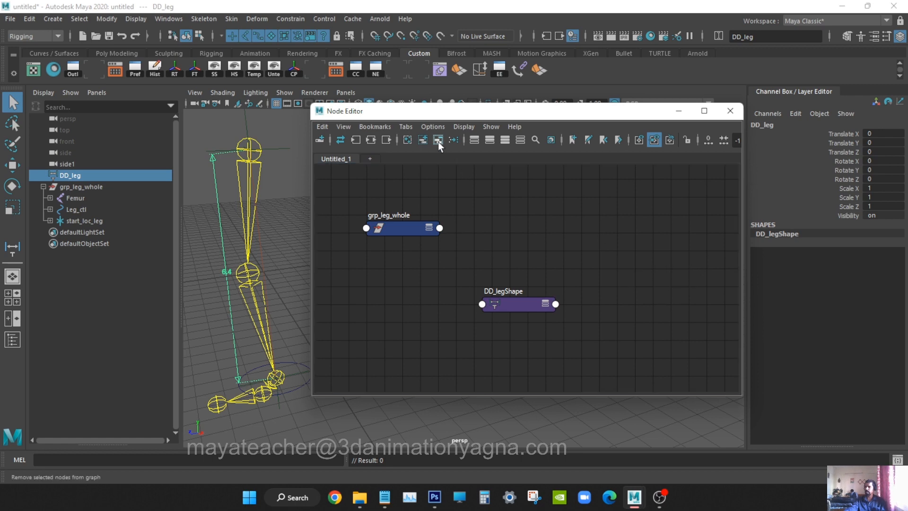
drag(507, 302, 470, 296)
alt+right_drag(480, 314, 484, 313)
alt+middle_drag(484, 313, 490, 309)
Step: Add the Femur and Tibia joints to the graph and place Femur above Tibia, well apart from the other nodes
click(614, 227)
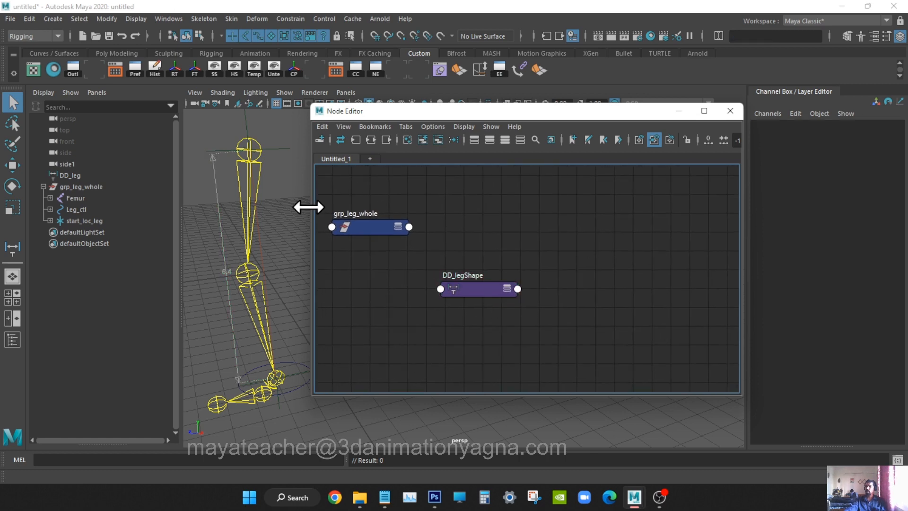
click(239, 185)
click(254, 308)
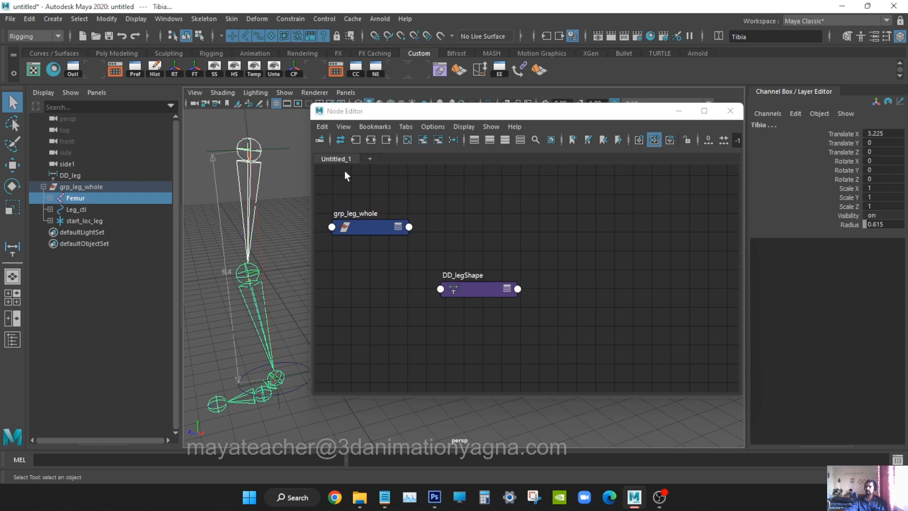
click(424, 140)
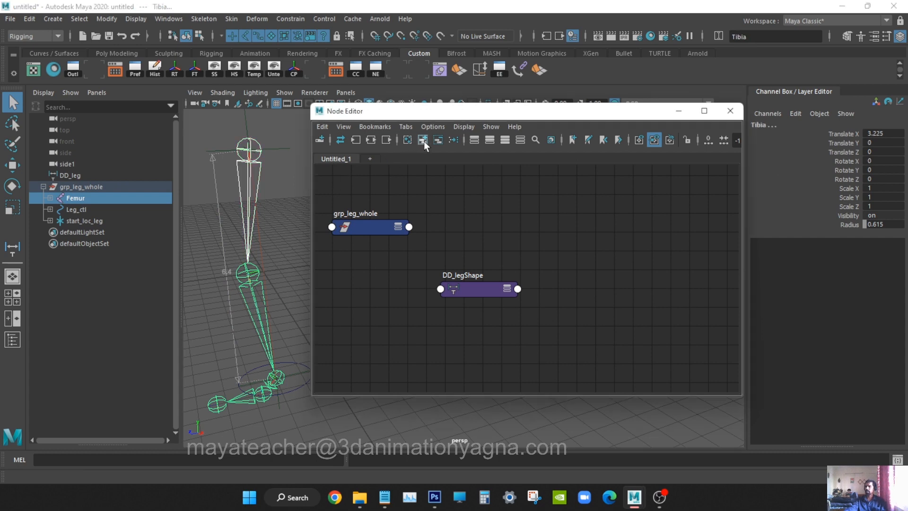
click(558, 247)
drag(538, 290, 662, 245)
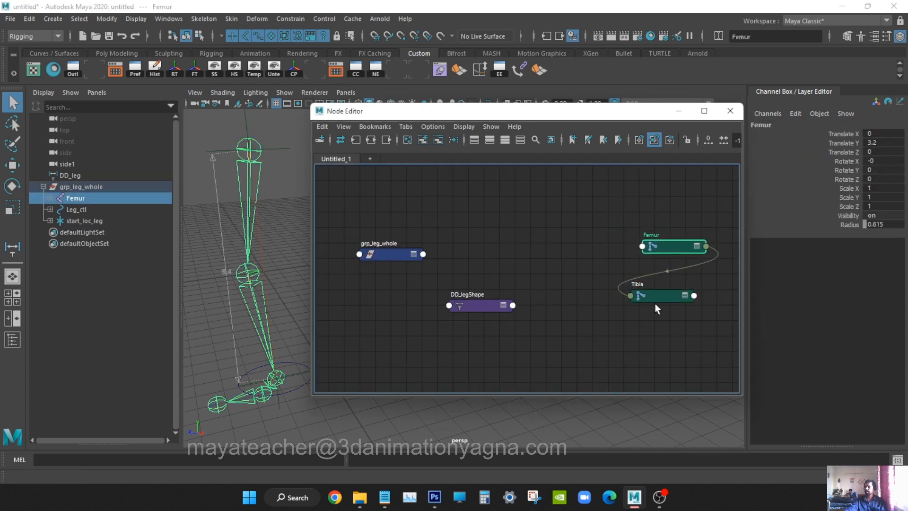
drag(655, 303, 670, 316)
alt+right_drag(670, 316, 663, 311)
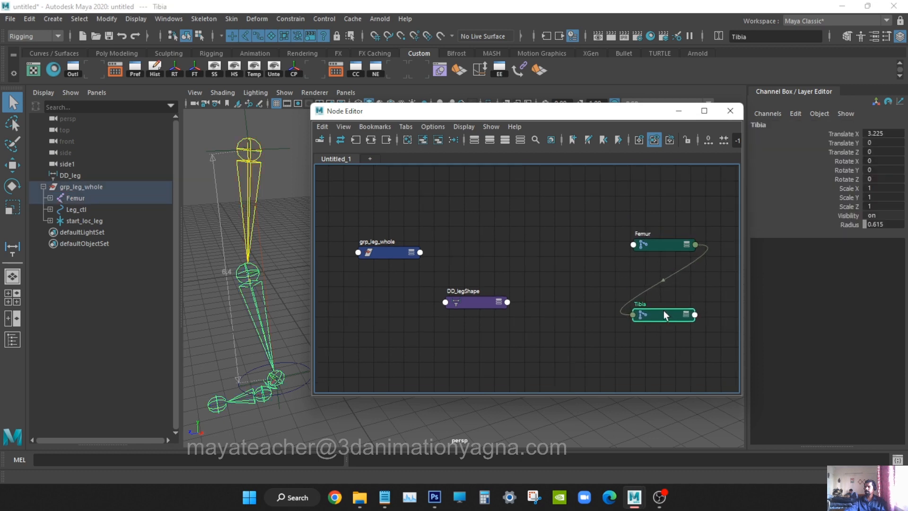
Step: Maximize the Node Editor and spread the nodes, with grp_leg_whole and DD_legShape on one side and Femur and Tibia on the other
drag(475, 303, 471, 304)
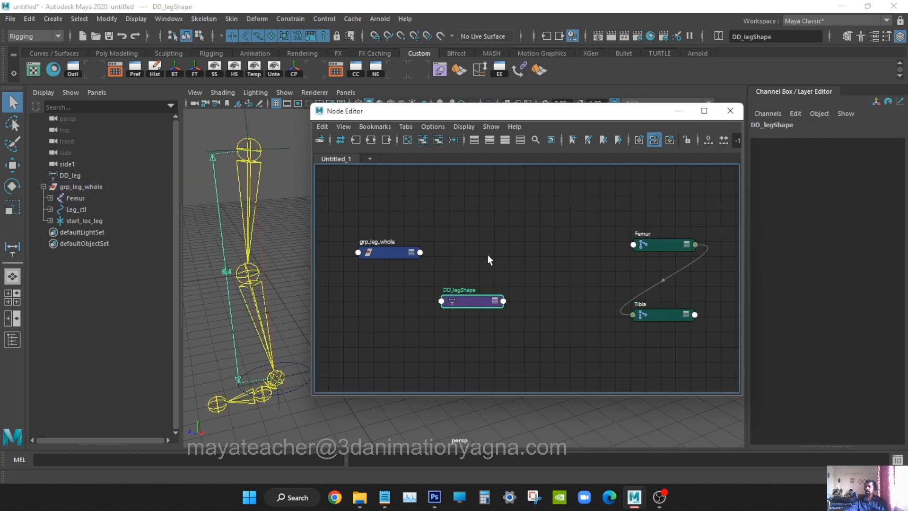
double_click(496, 109)
key(a)
alt+right_drag(398, 233, 416, 237)
drag(159, 212, 111, 197)
drag(322, 322, 223, 325)
click(364, 270)
drag(696, 179, 736, 389)
drag(745, 349, 796, 341)
Step: Create a multiplyDivide node and place it midway between grp_leg_whole and Femur
click(611, 216)
key(Tab)
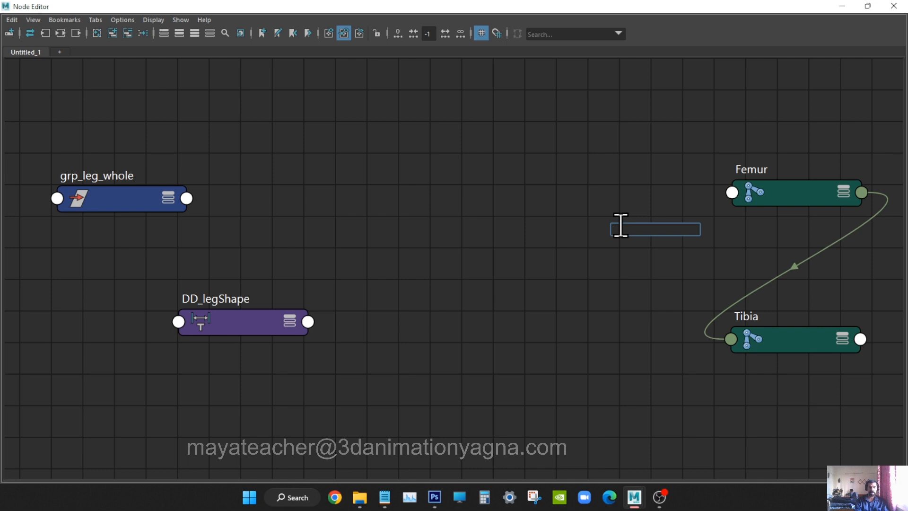
text(mul)
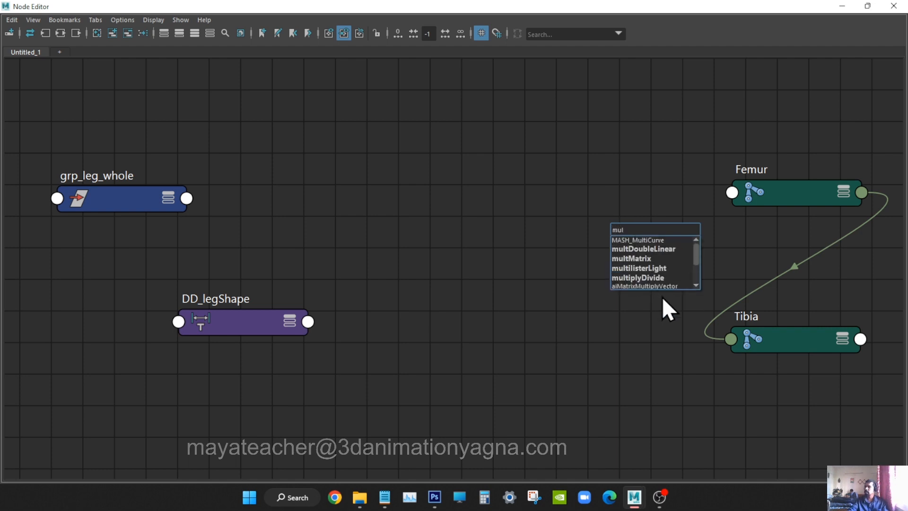
click(639, 278)
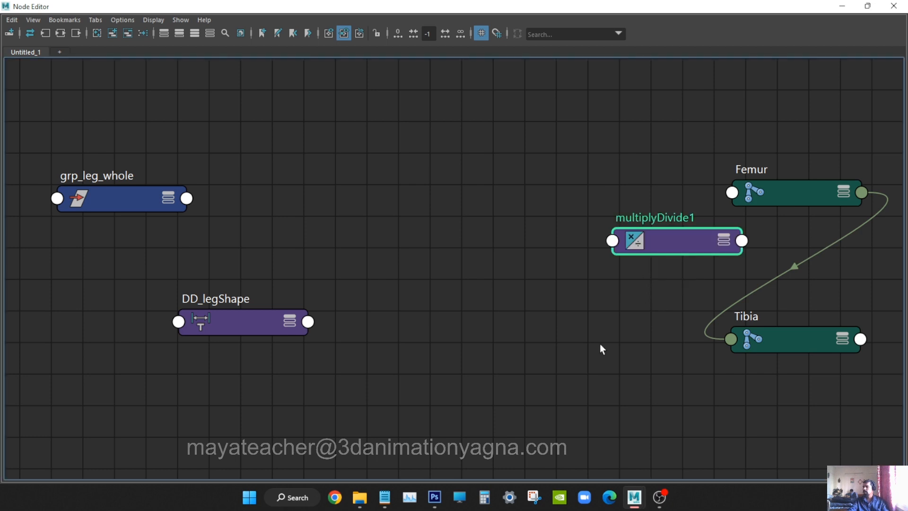
drag(681, 239, 505, 186)
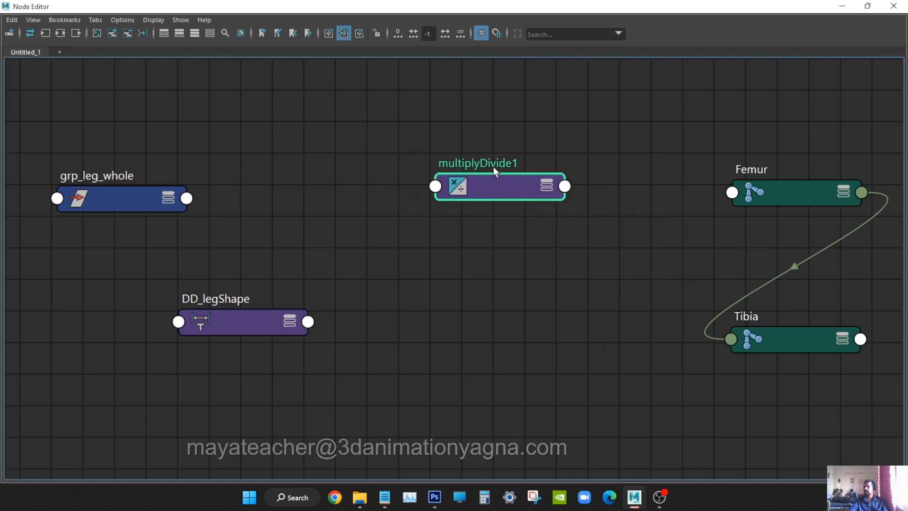
Step: Rename the multiplyDivide node ScaleCompensate_MD_leg
double_click(493, 166)
text(ScaleC)
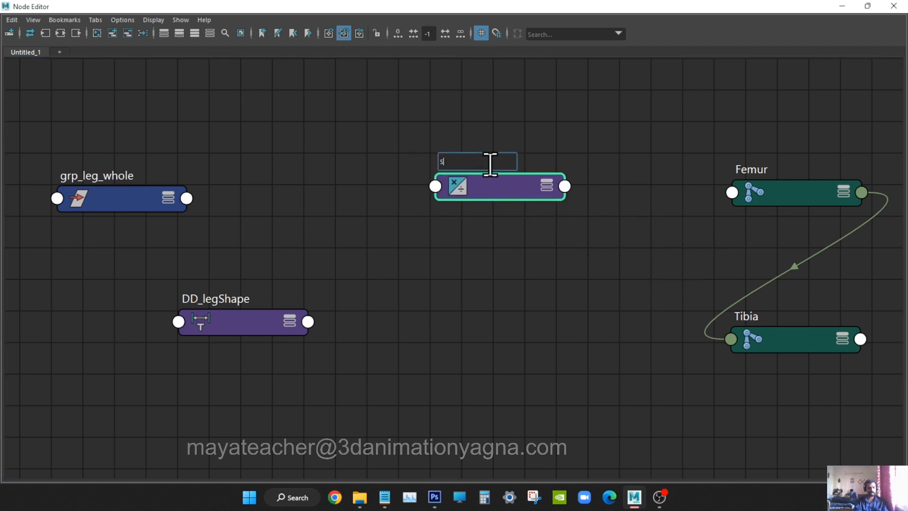
text(ompensat)
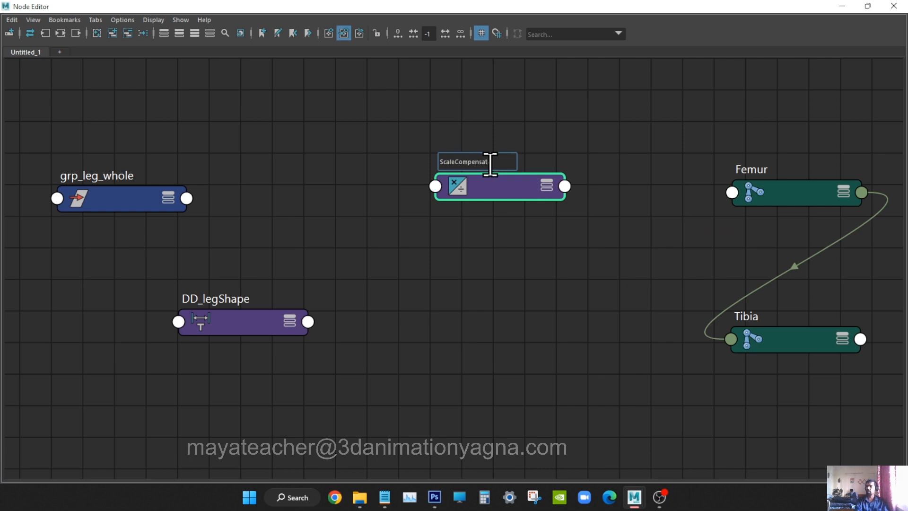
key(Return)
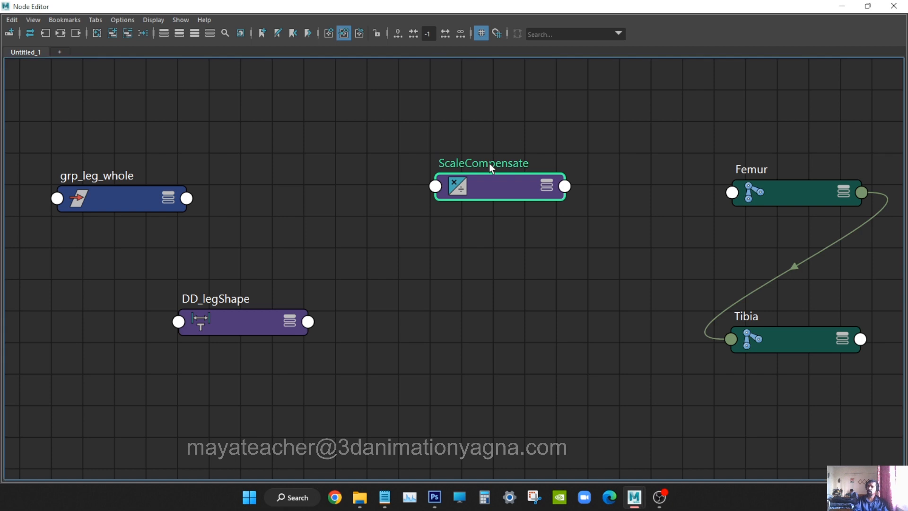
double_click(490, 163)
click(512, 162)
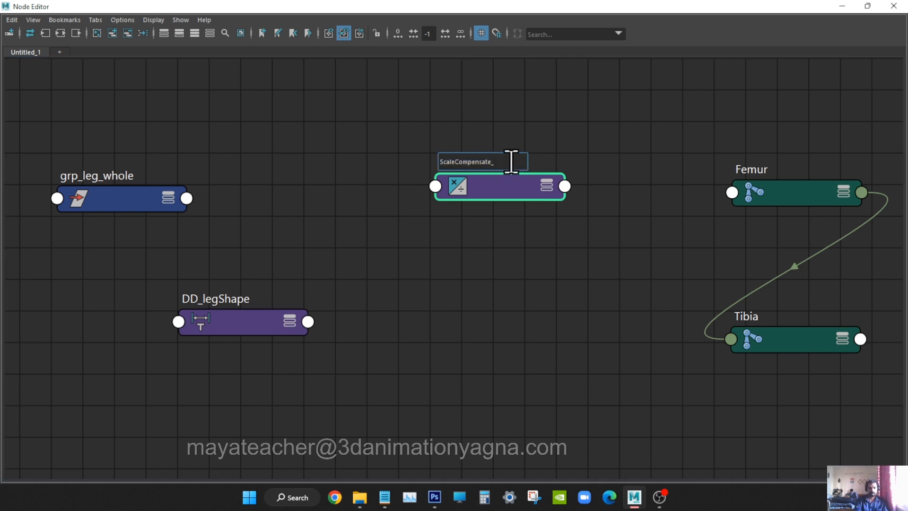
text(_L)
text(MD_)
text(leg)
key(Return)
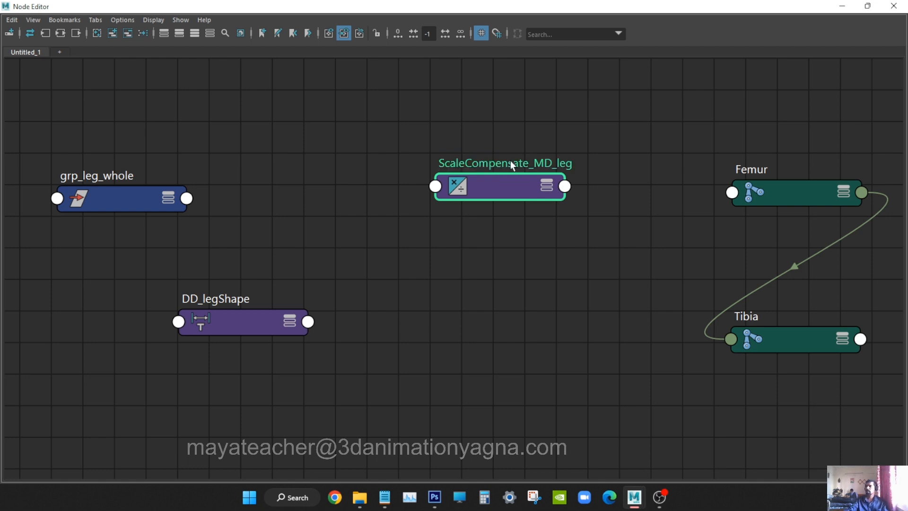
Step: Create a second multiplyDivide node below ScaleCompensate_MD_leg
click(475, 263)
key(Tab)
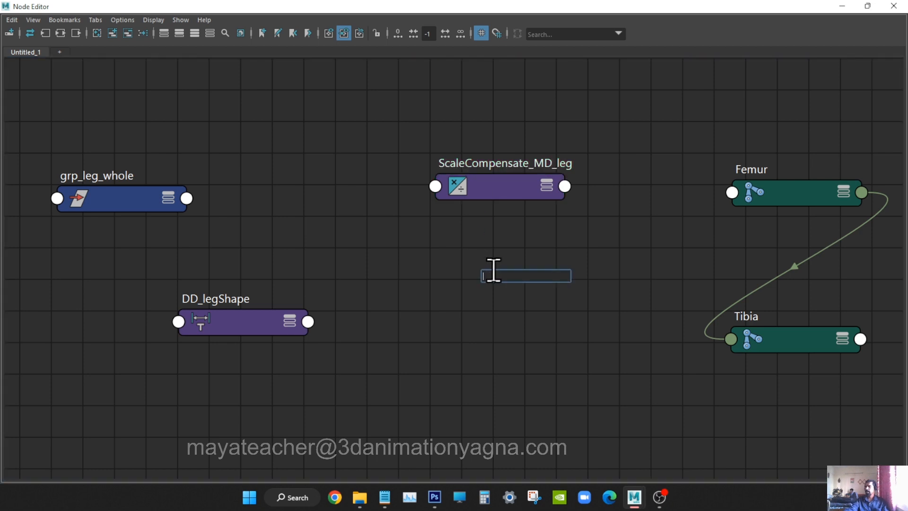
text(mult)
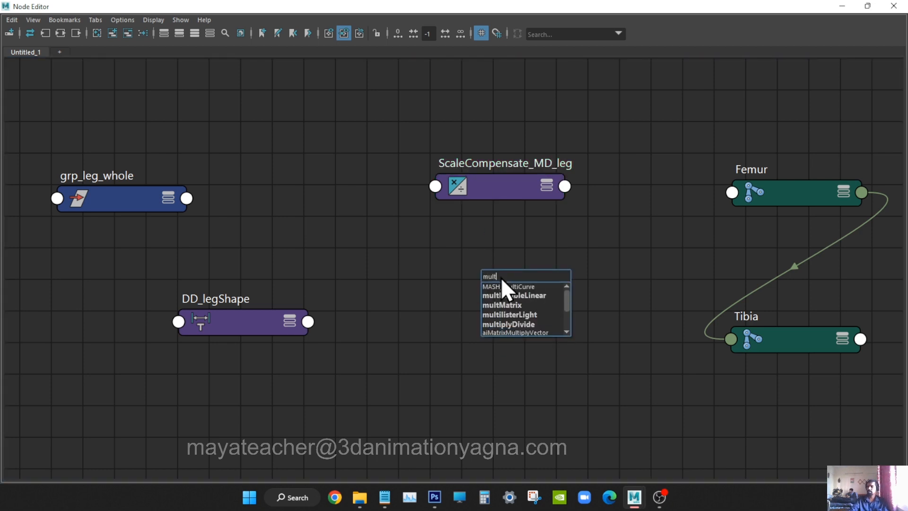
click(531, 324)
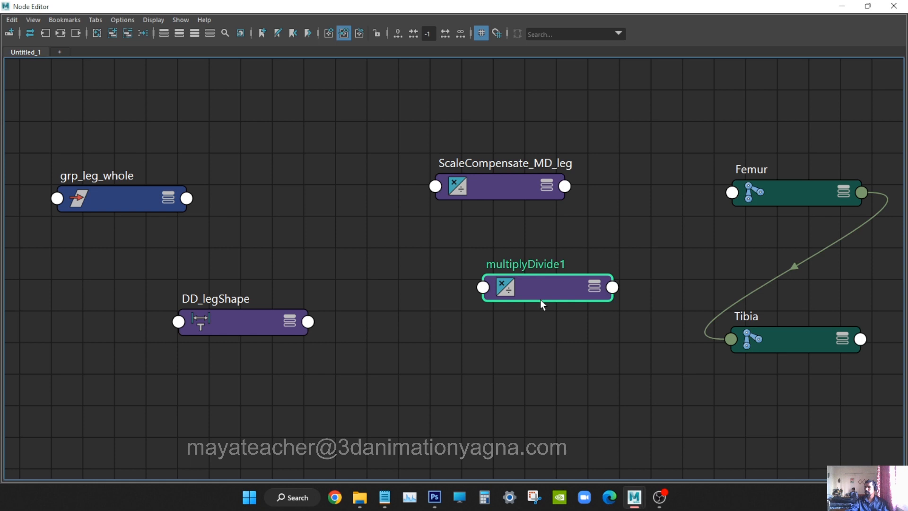
Step: Rename the second multiplyDivide node StretchDivide_MD_leg and move it lower in the graph
double_click(524, 263)
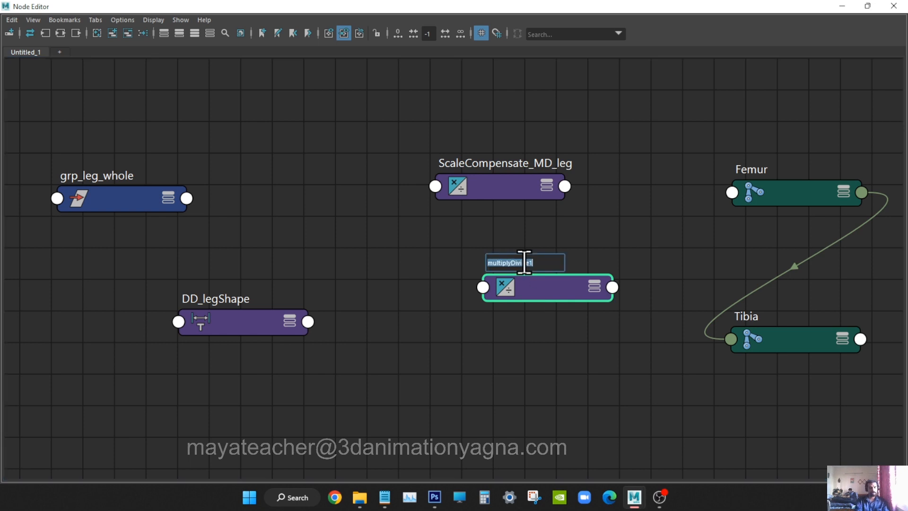
text(Stretch)
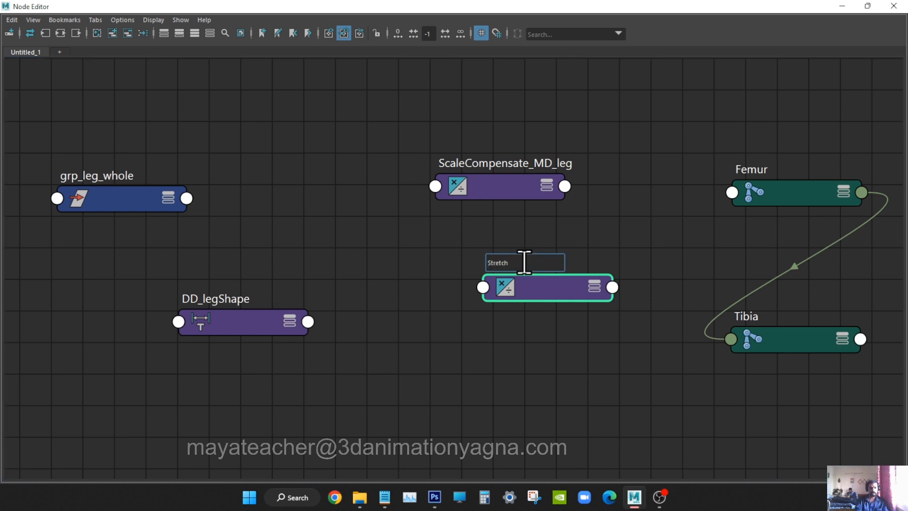
text(Divide_MD_leg)
key(Return)
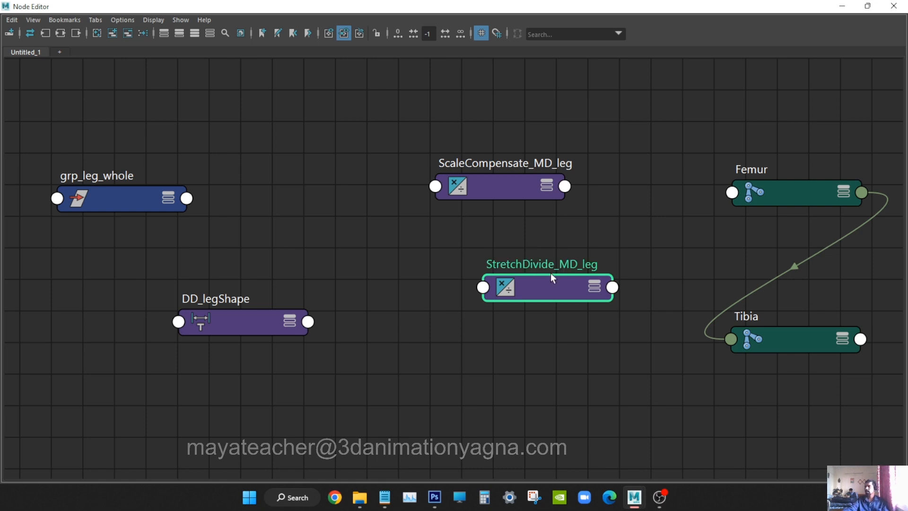
drag(555, 294, 480, 385)
Step: Create a condition node between the multiplyDivide nodes and the joints, and rename it Stretch_condition_MD
key(Tab)
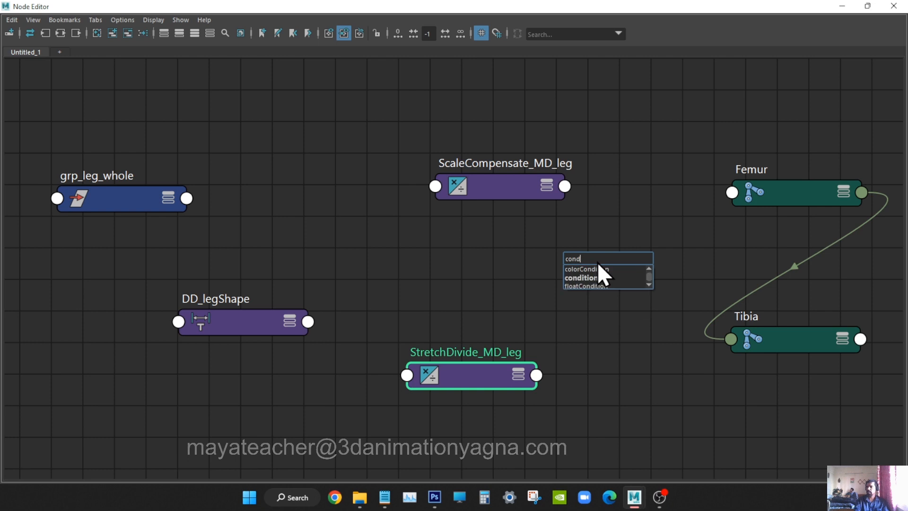
click(593, 274)
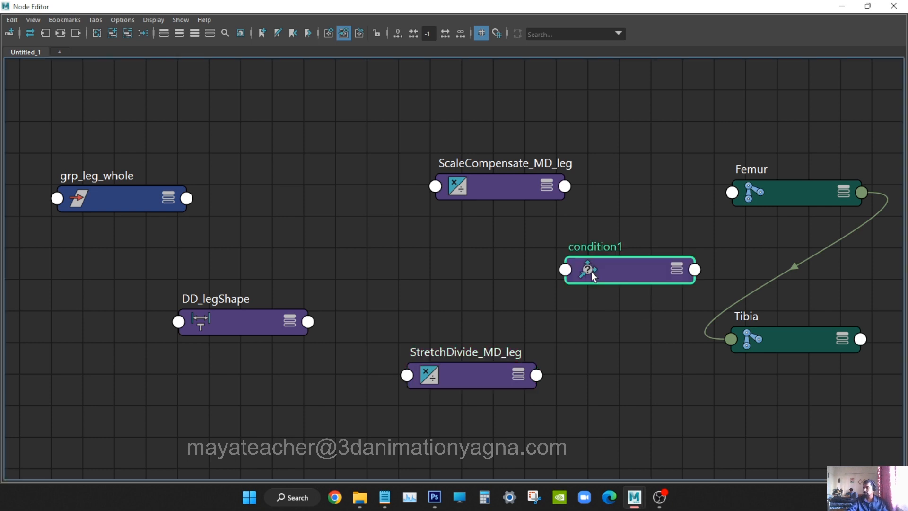
double_click(597, 247)
key(BackSpace)
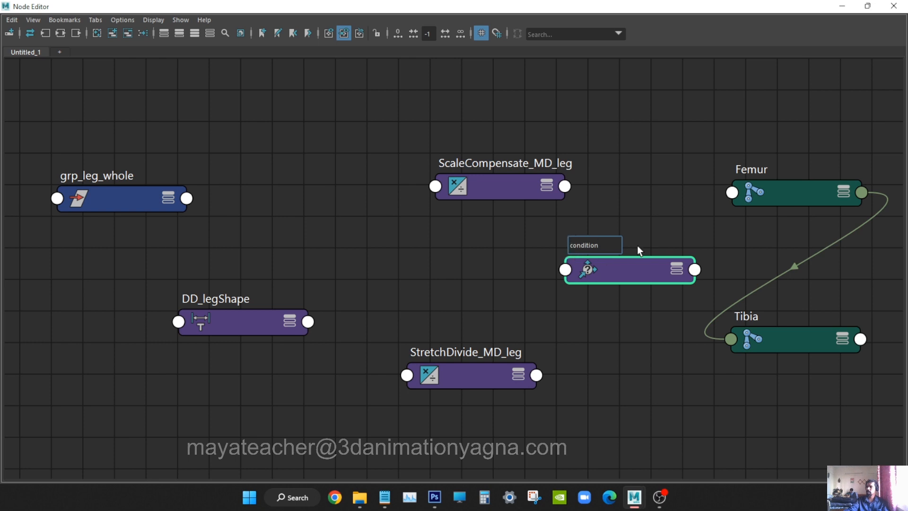
text(Stretch)
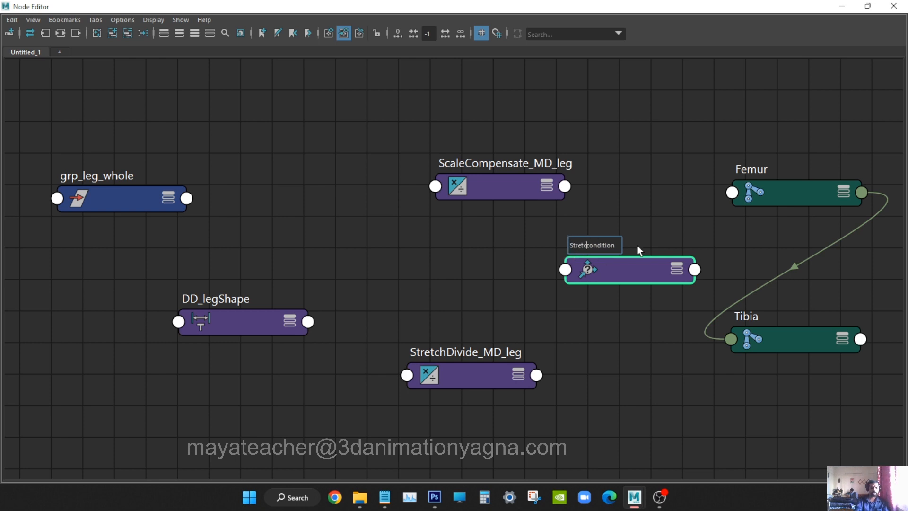
key(End)
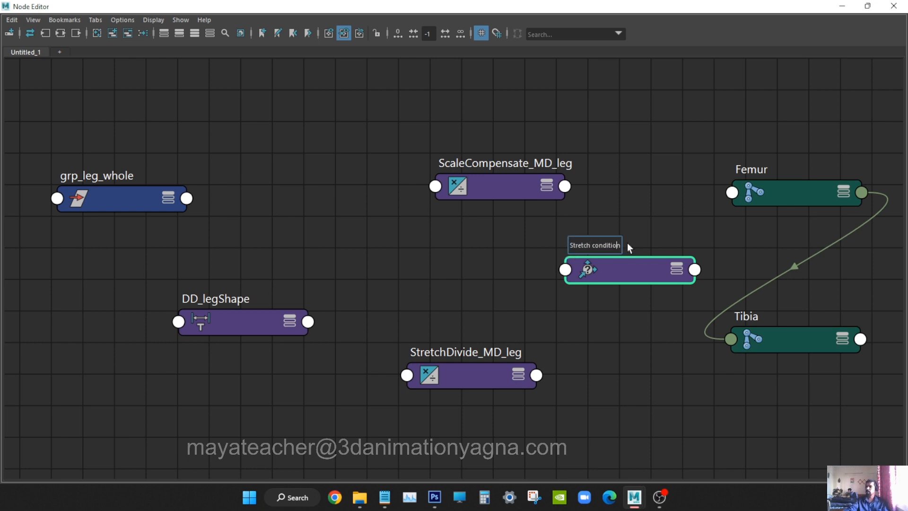
key(Right)
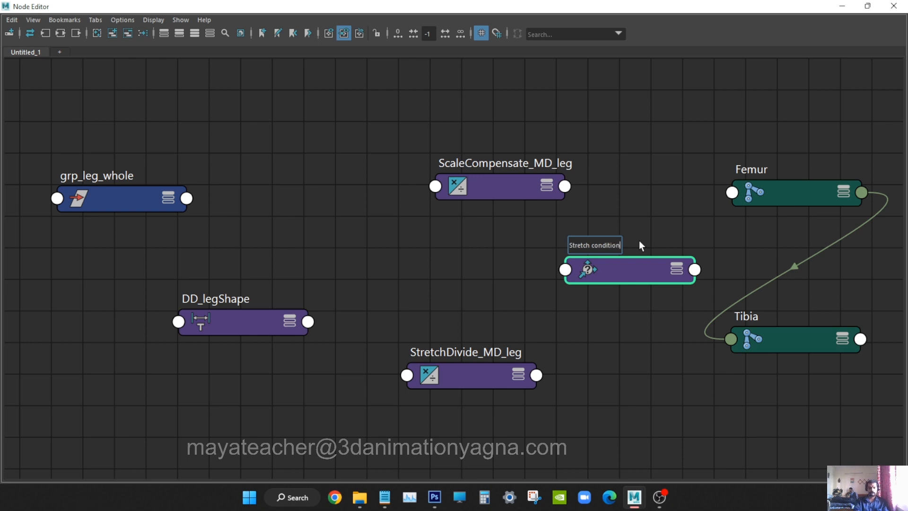
text(_MD)
key(Return)
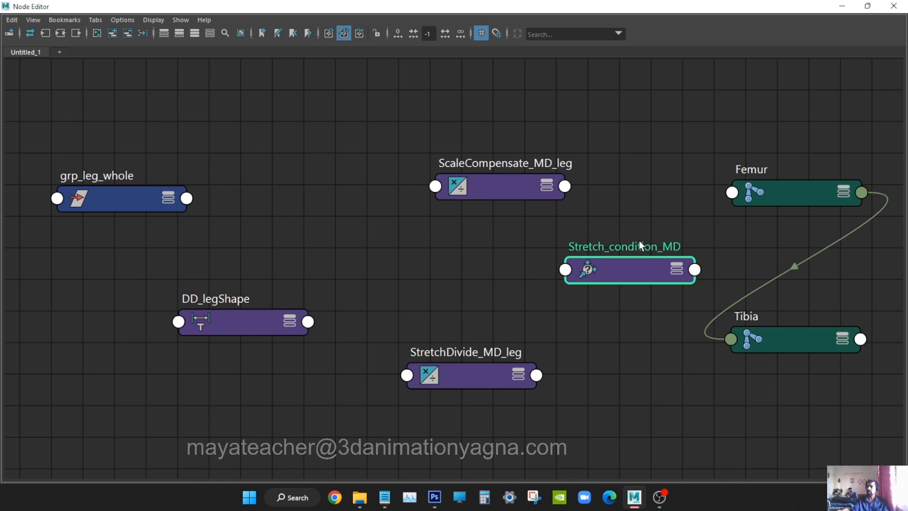
Step: Rename the condition node Stretch_condition_leg
double_click(670, 251)
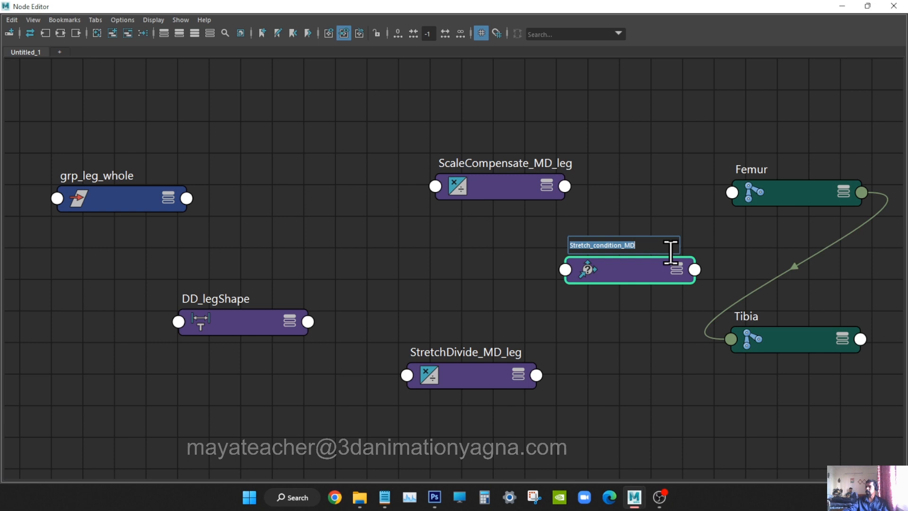
click(646, 238)
key(BackSpace)
key(BackSpace)
text(leg)
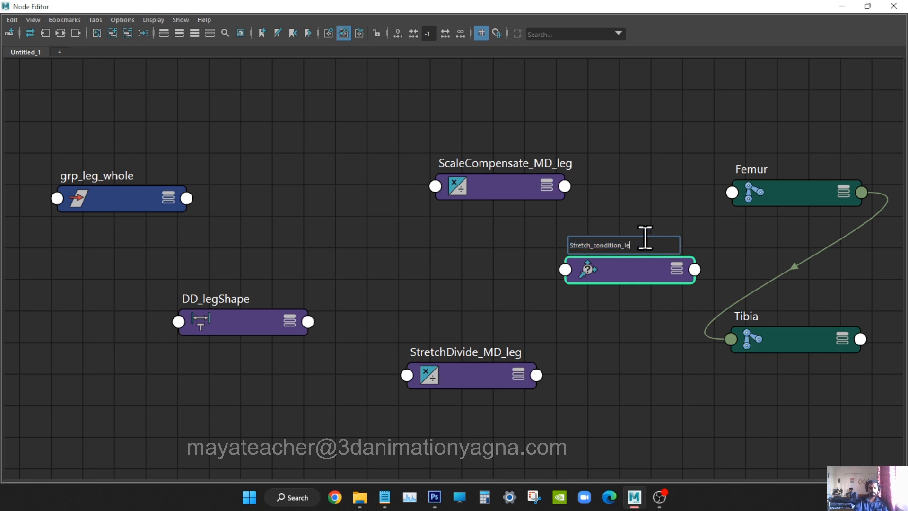
key(Return)
Step: Space out the graph by shifting the condition node, both multiplyDivide nodes and DD_legShape slightly toward grp_leg_whole
drag(626, 273, 618, 271)
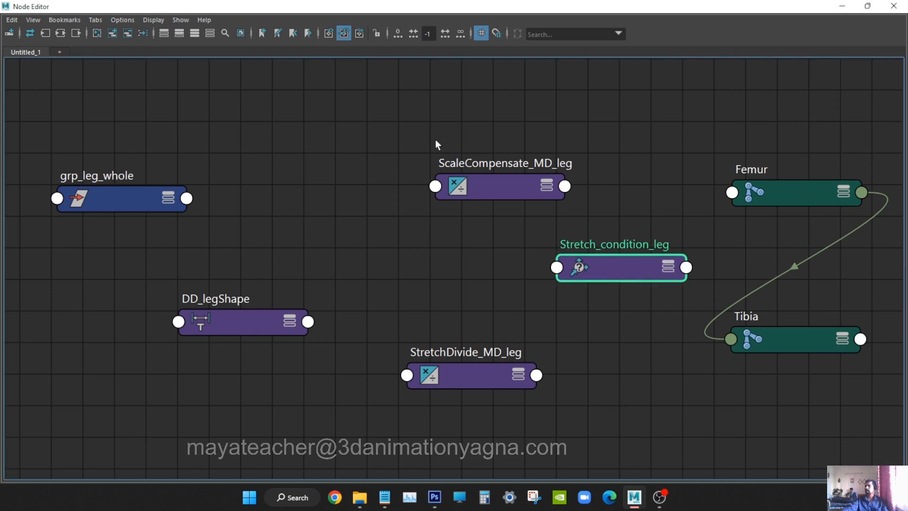
drag(494, 194, 423, 191)
drag(464, 380, 424, 379)
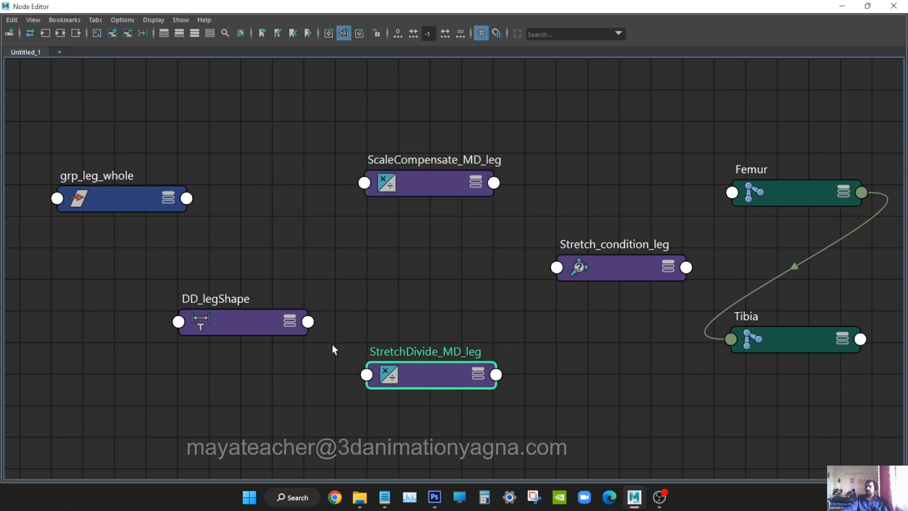
drag(265, 322, 247, 322)
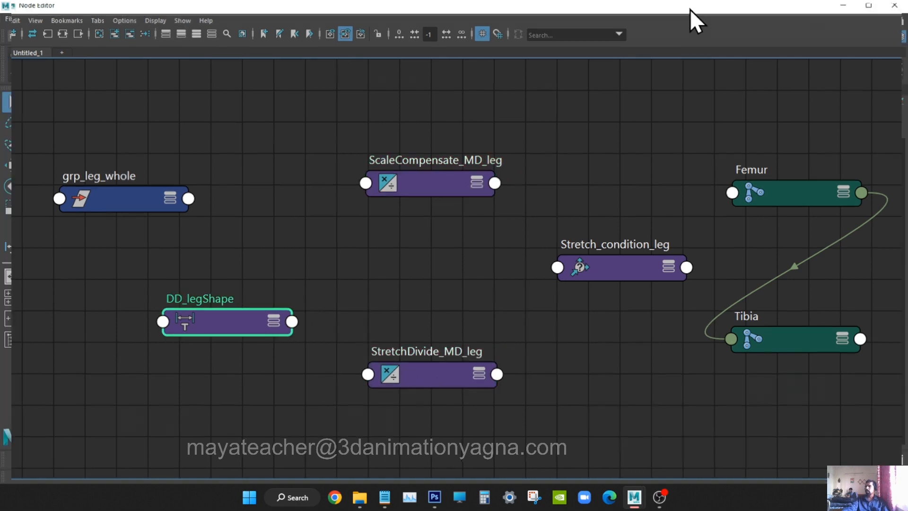
Step: Display the attributes of DD_legShape beside the node graph and examine its Distance value
double_click(690, 10)
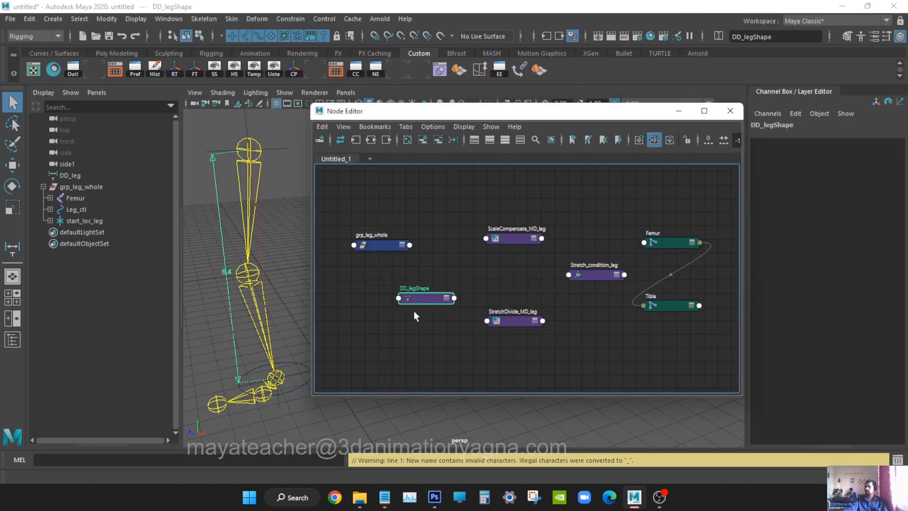
double_click(420, 295)
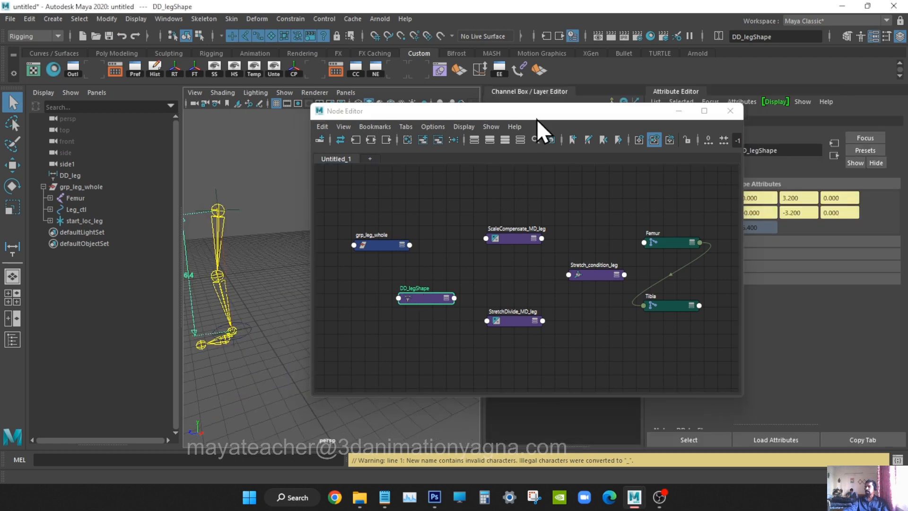
drag(538, 115, 494, 100)
drag(763, 229, 725, 228)
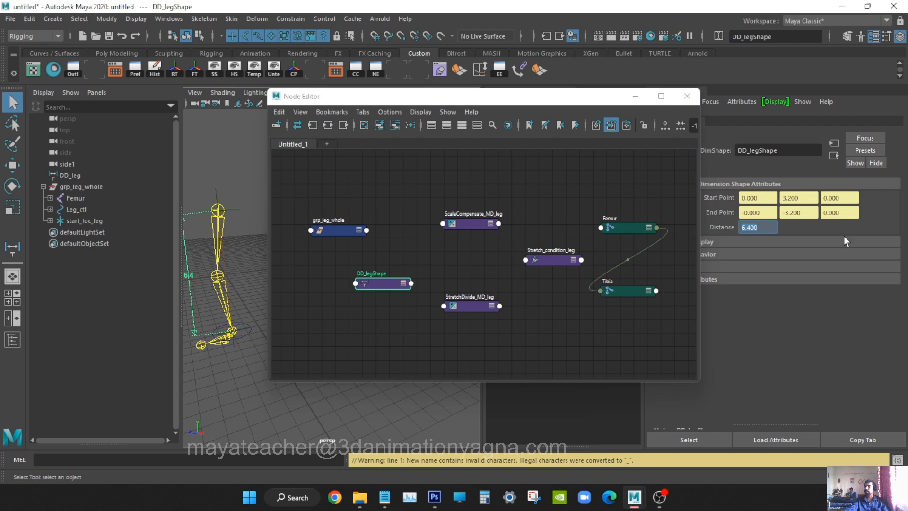
Step: Set the first Input 1 value of ScaleCompensate_MD_leg to 6.4, keeping its attributes visible beside the framed node graph
click(572, 100)
double_click(573, 100)
key(a)
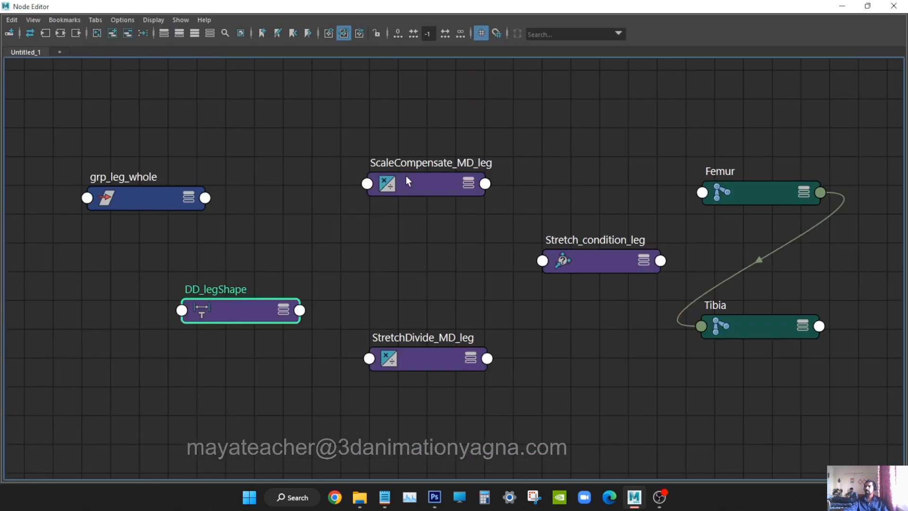
click(411, 187)
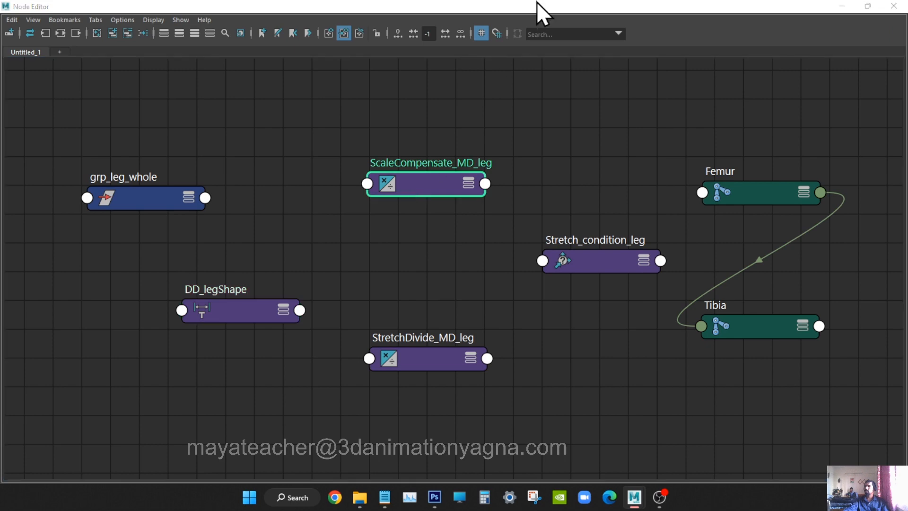
drag(537, 2, 434, 43)
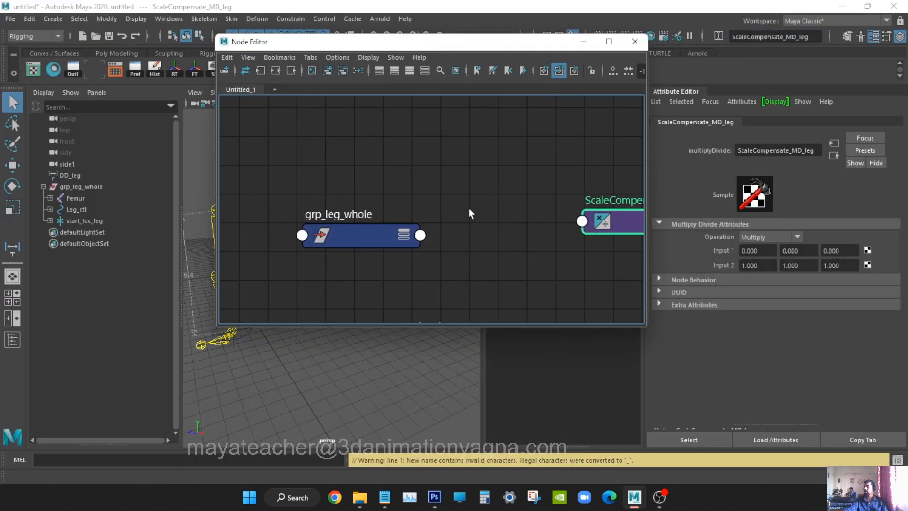
key(a)
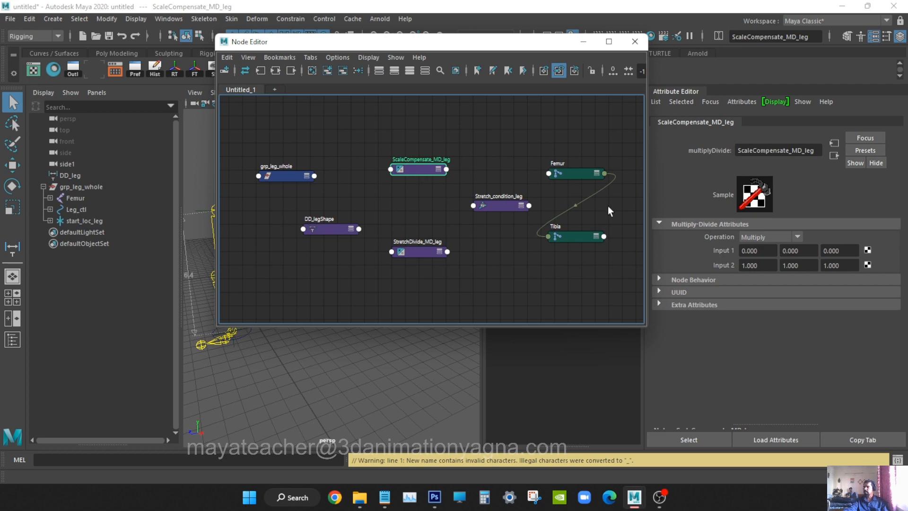
click(757, 251)
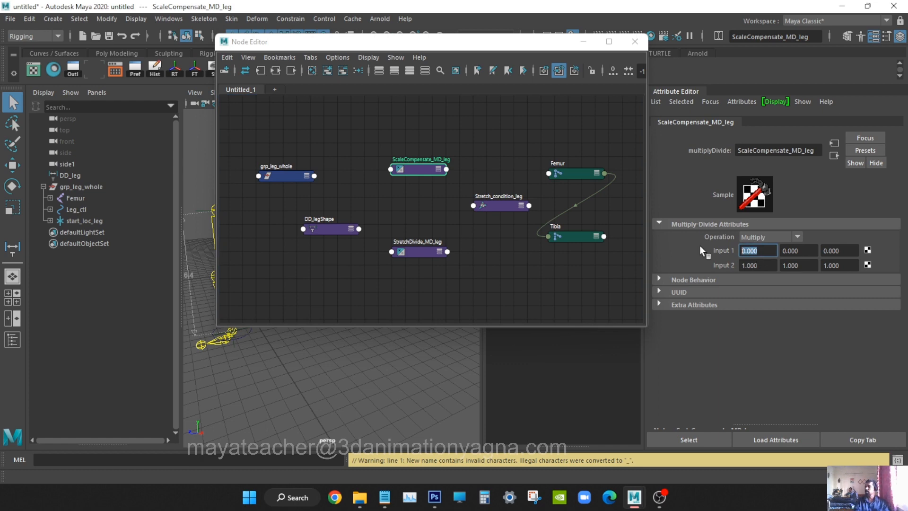
text(6.4)
key(Return)
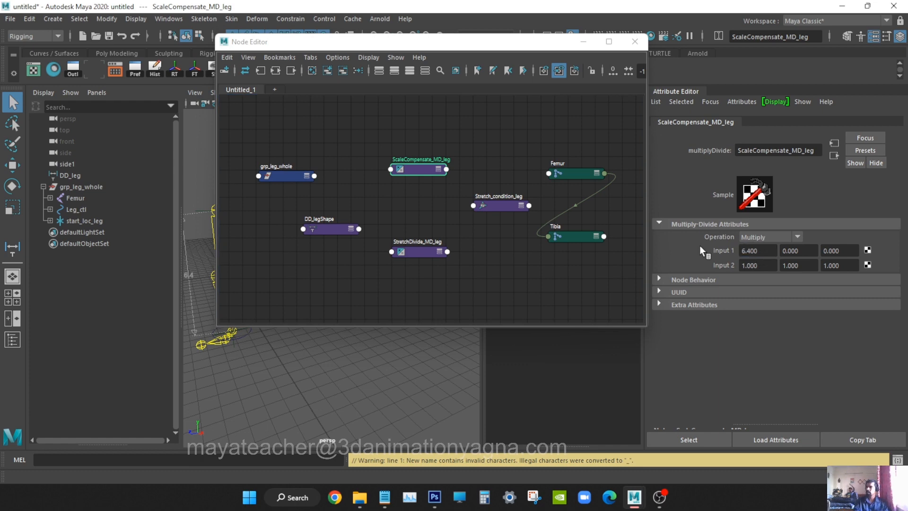
Step: Set the operation of StretchDivide_MD_leg to Divide
click(423, 253)
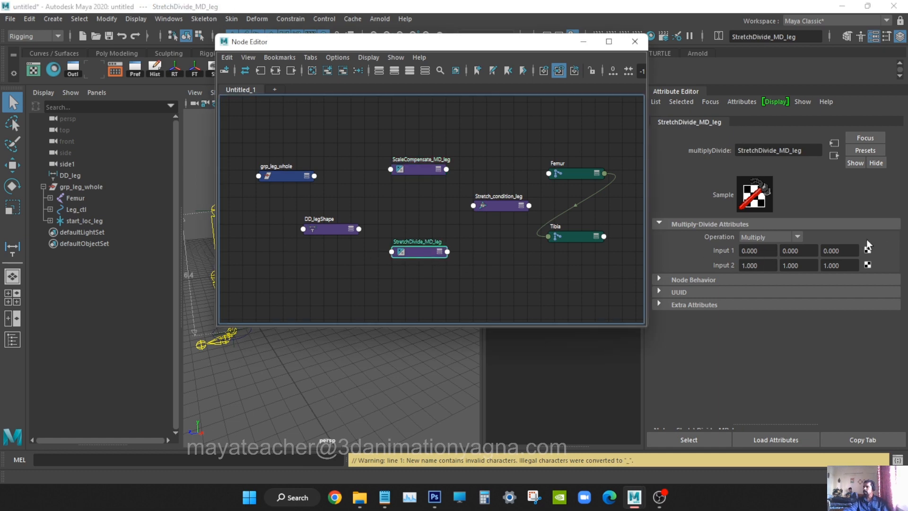
click(773, 238)
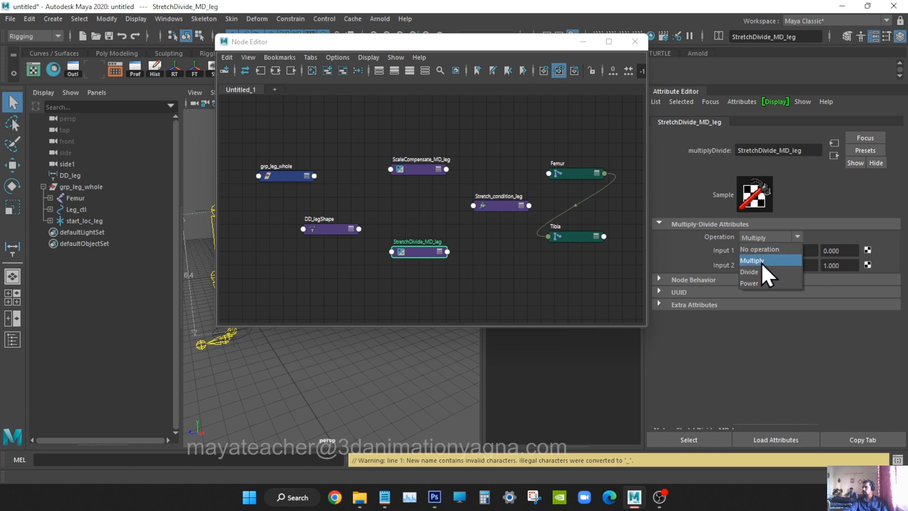
click(752, 271)
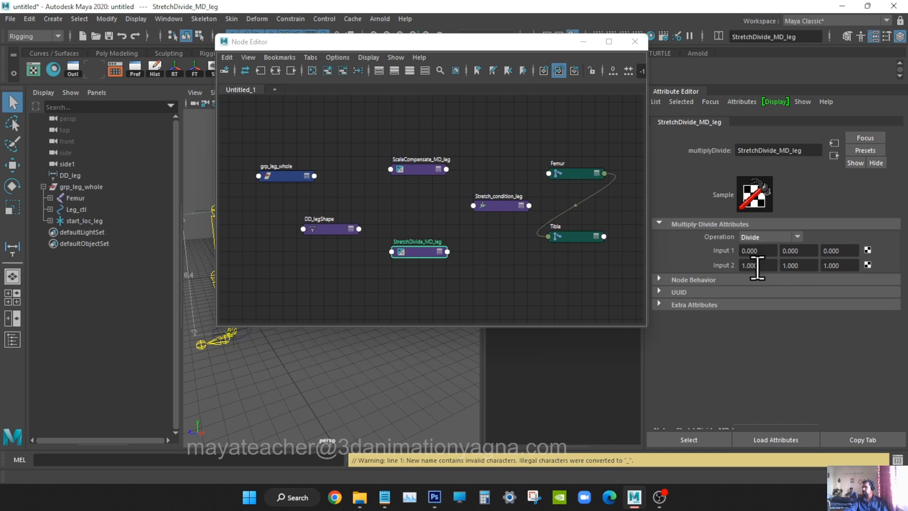
Step: Set the Second Term of Stretch_condition_leg to 1 and its operation to Greater or Equal
click(495, 205)
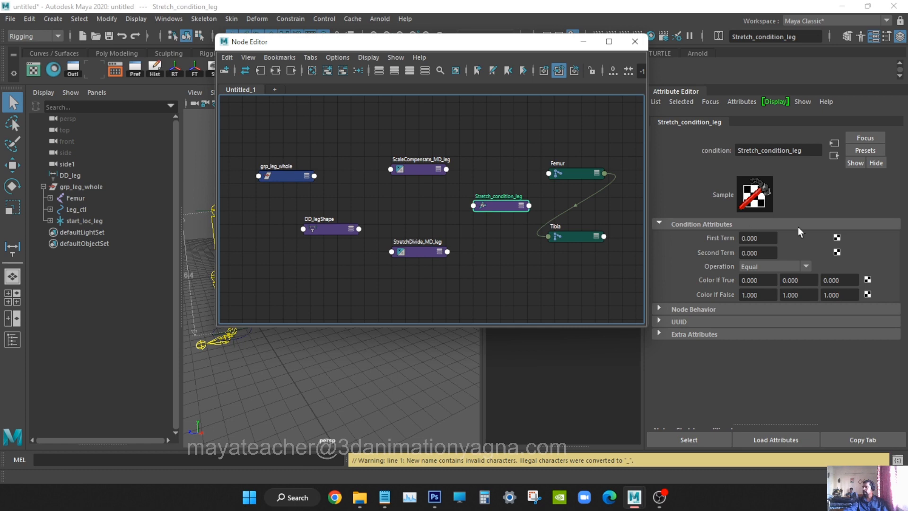
click(766, 253)
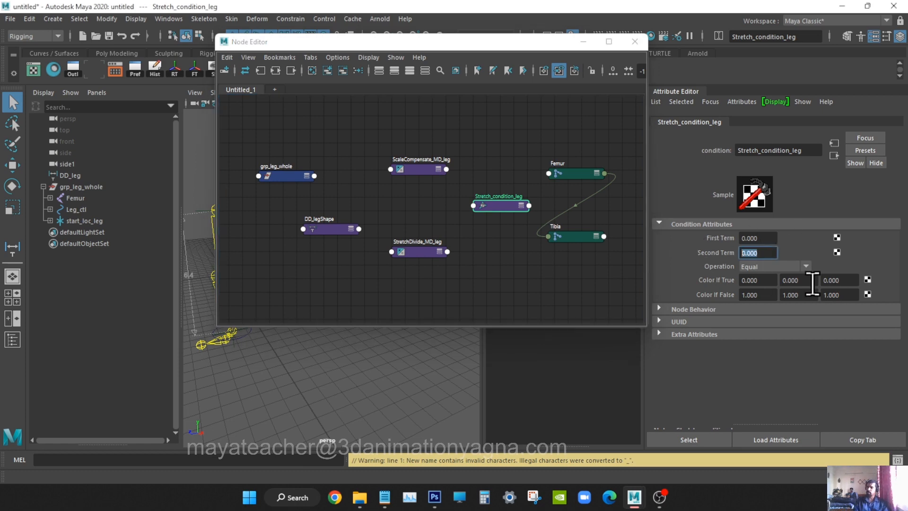
text(1)
key(Return)
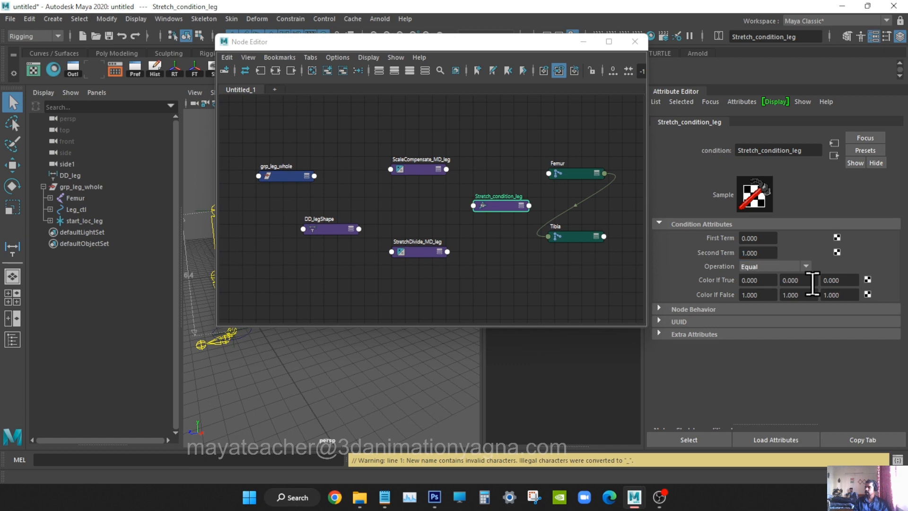
click(764, 268)
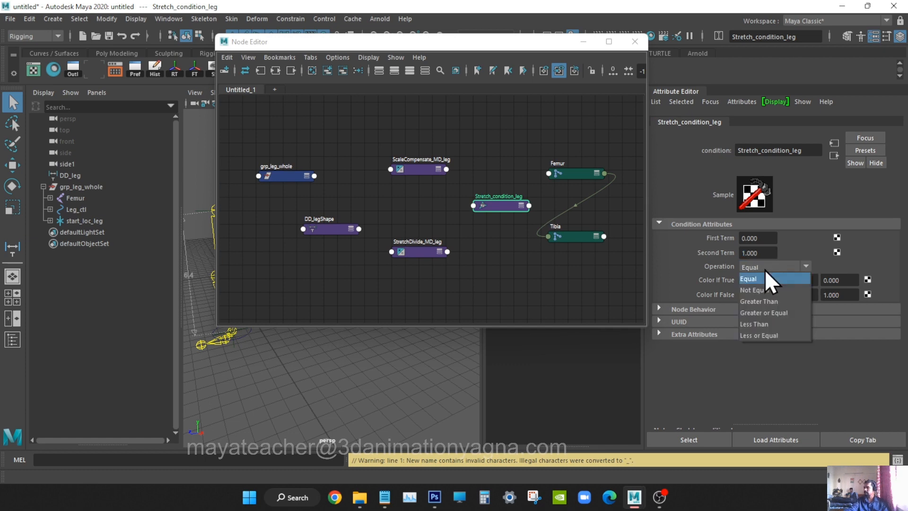
click(767, 312)
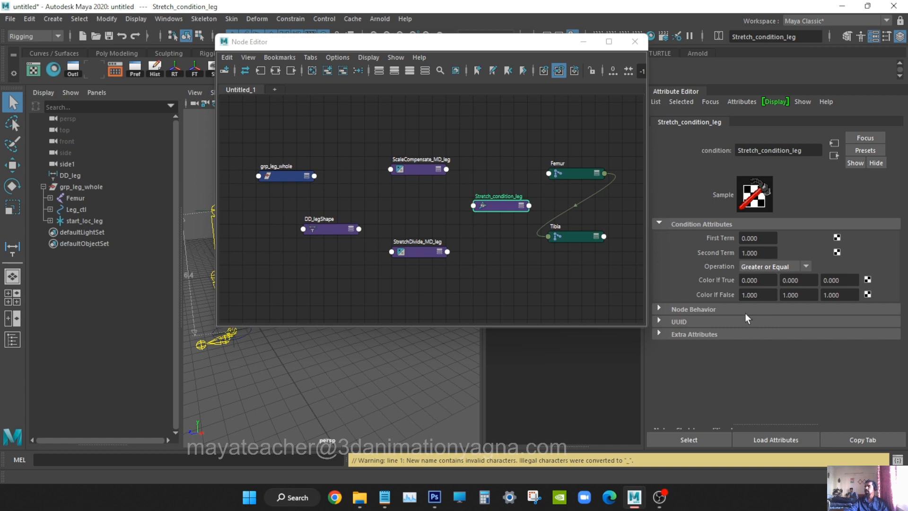
Step: Maximize the node graph and connect DD_legShape's Distance to Input 1X of StretchDivide_MD_leg
click(874, 36)
click(609, 42)
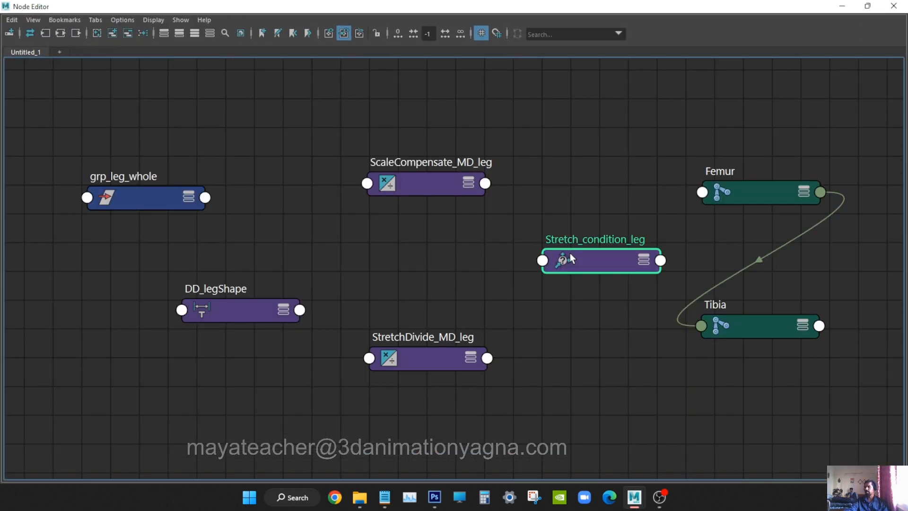
click(602, 164)
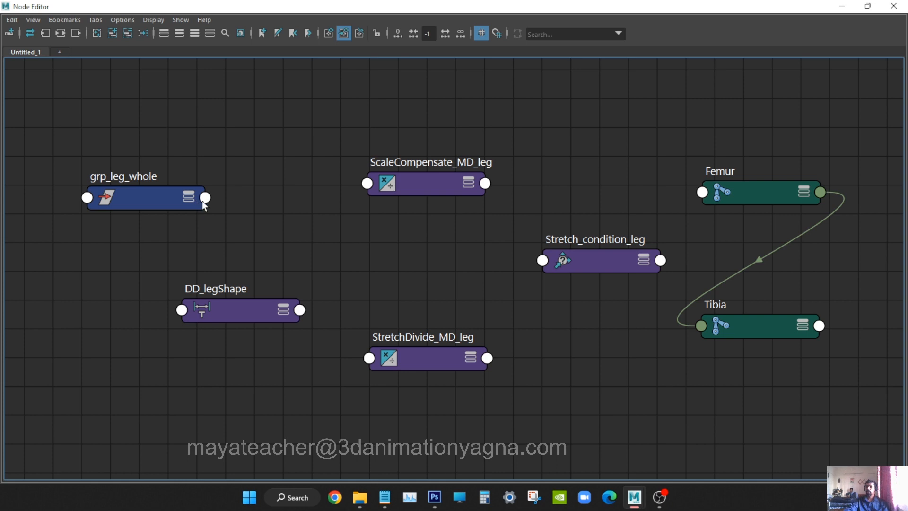
click(301, 312)
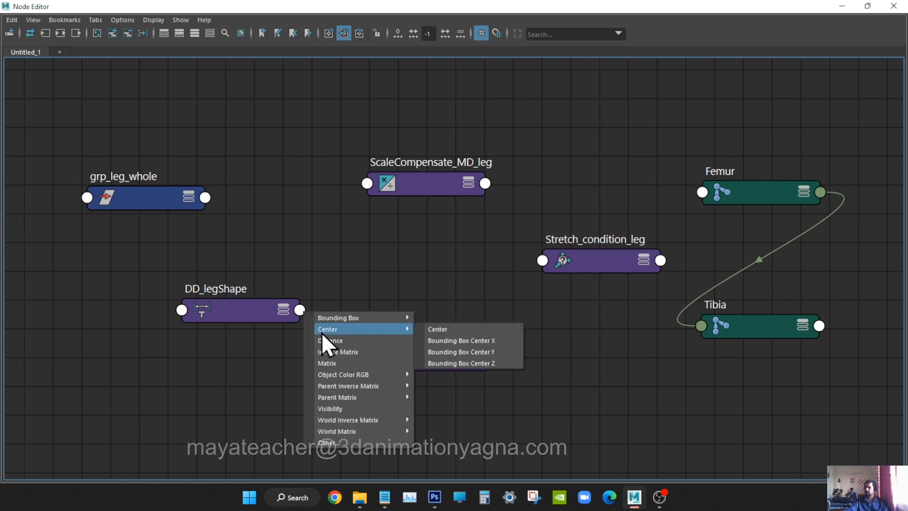
click(331, 340)
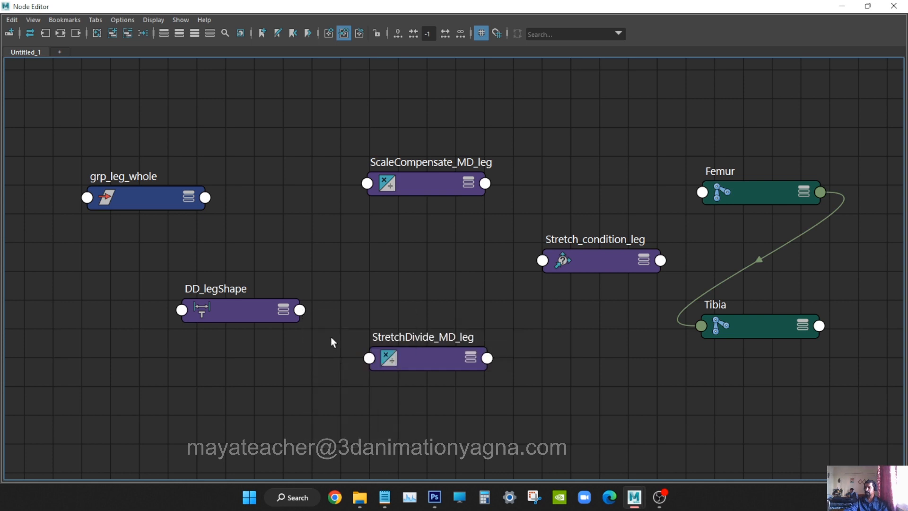
click(370, 360)
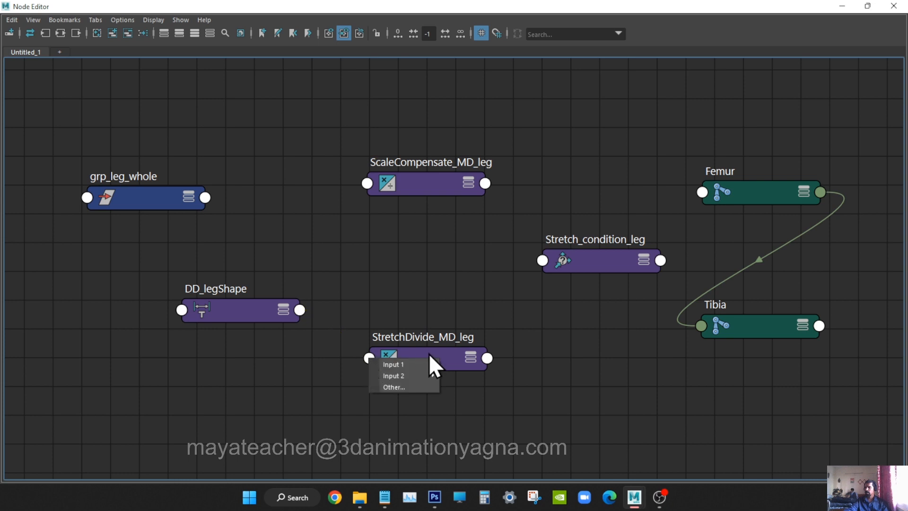
mouse_move(415, 366)
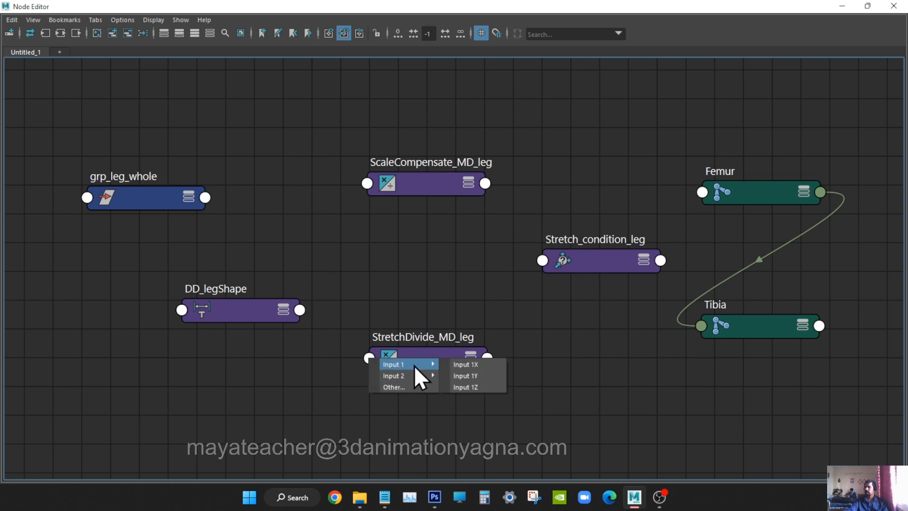
click(486, 363)
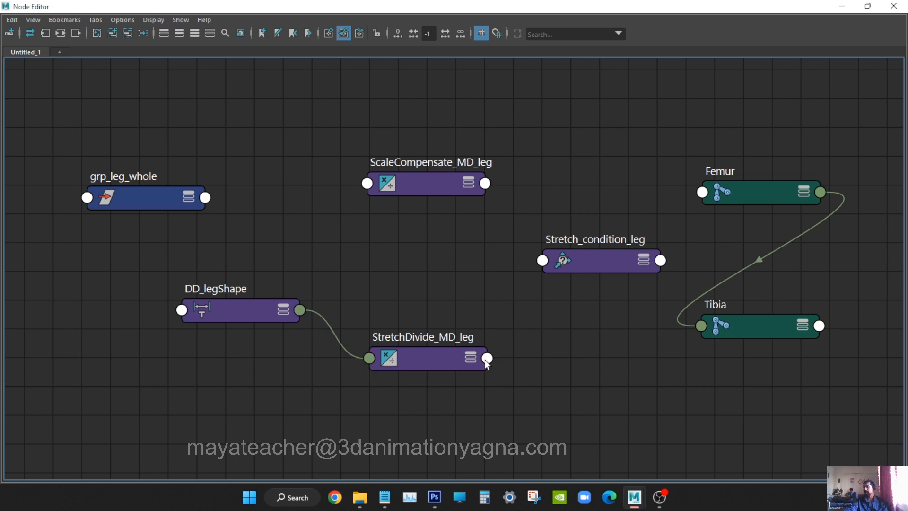
Step: Connect Output X of ScaleCompensate_MD_leg to Input 2X of StretchDivide_MD_leg
click(486, 184)
mouse_move(526, 205)
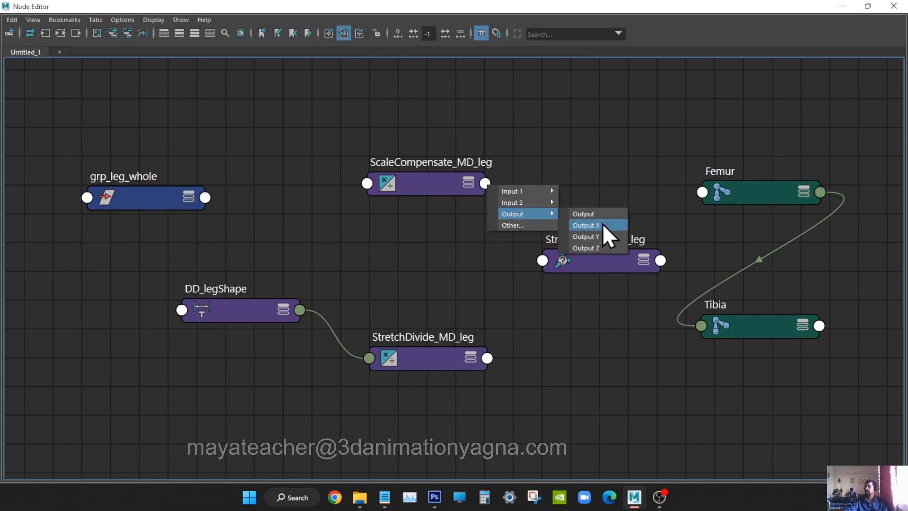
click(603, 223)
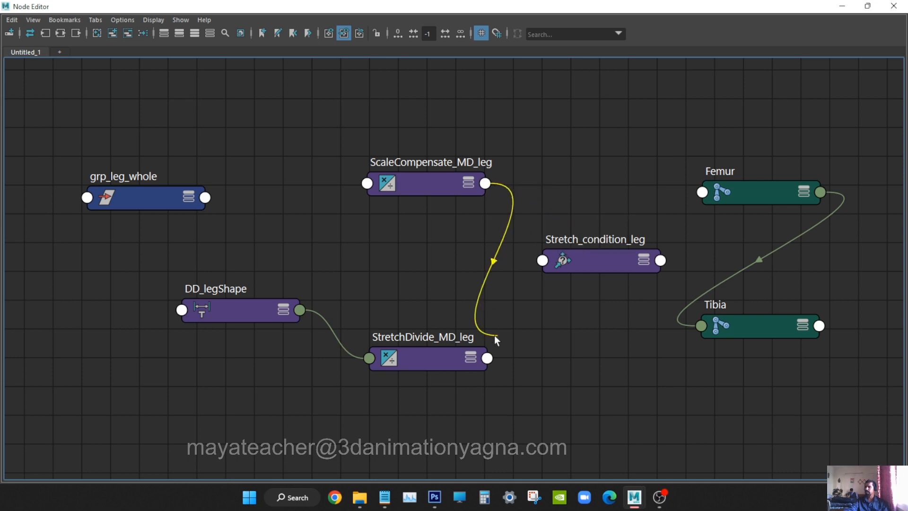
click(487, 358)
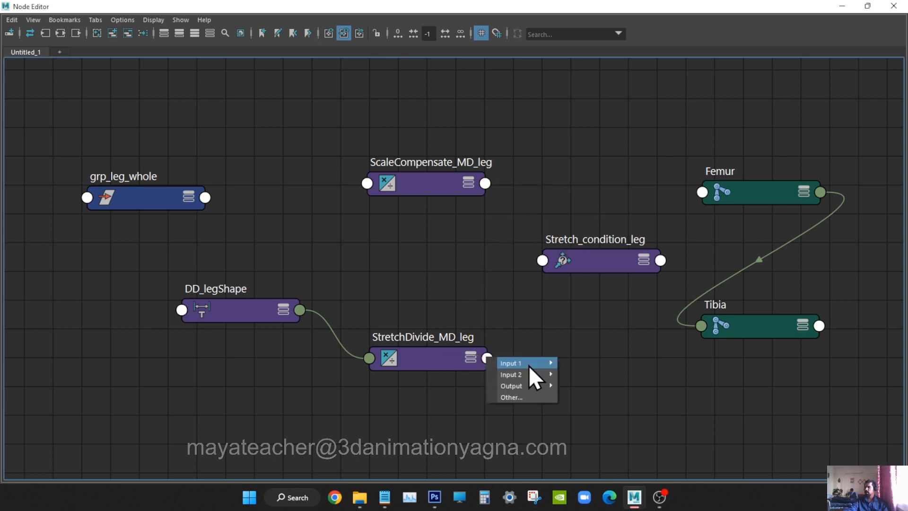
mouse_move(530, 374)
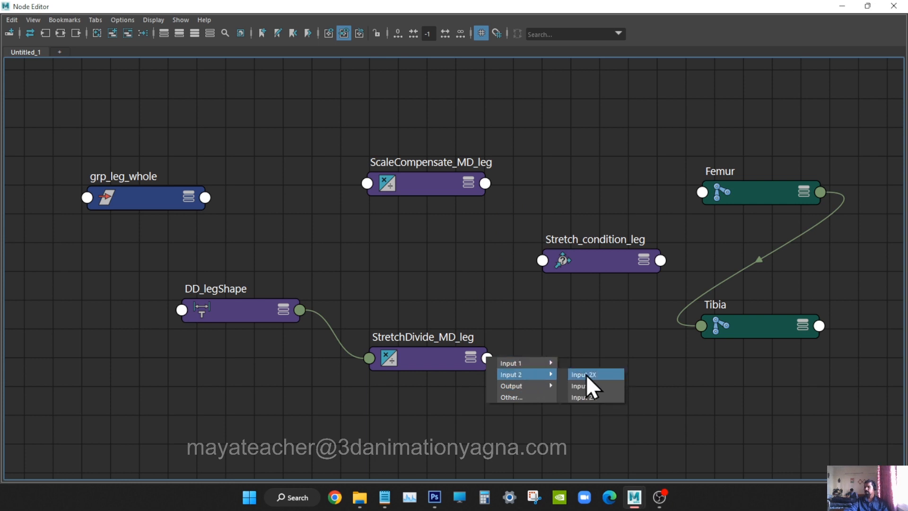
click(587, 375)
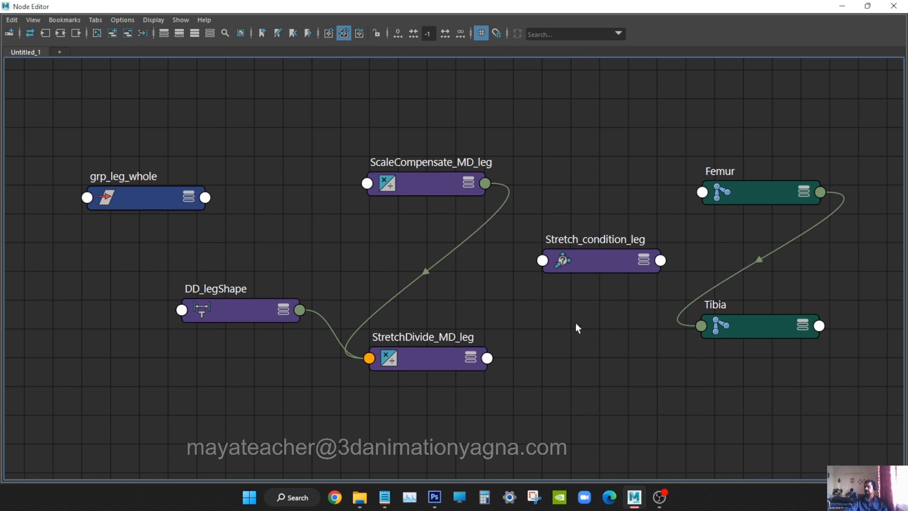
Step: Connect Output X of StretchDivide_MD_leg to Color If True R of Stretch_condition_leg
click(487, 359)
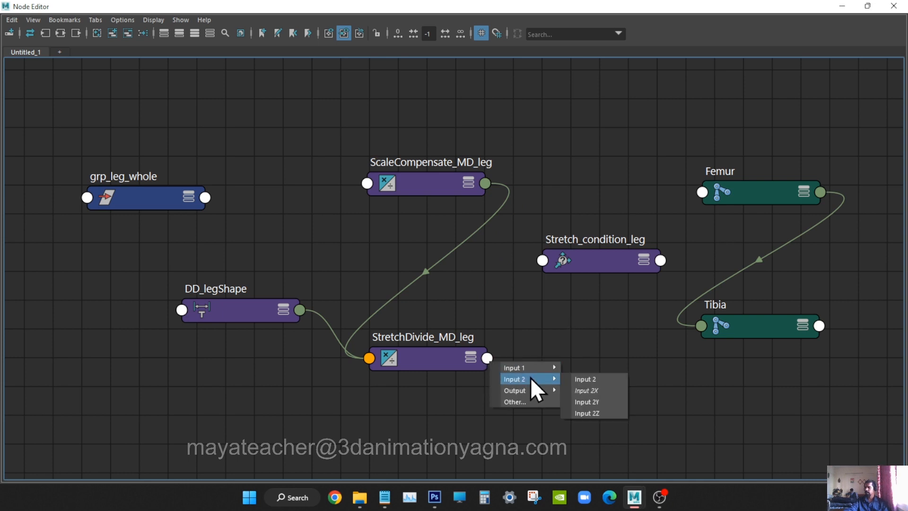
mouse_move(528, 390)
click(596, 402)
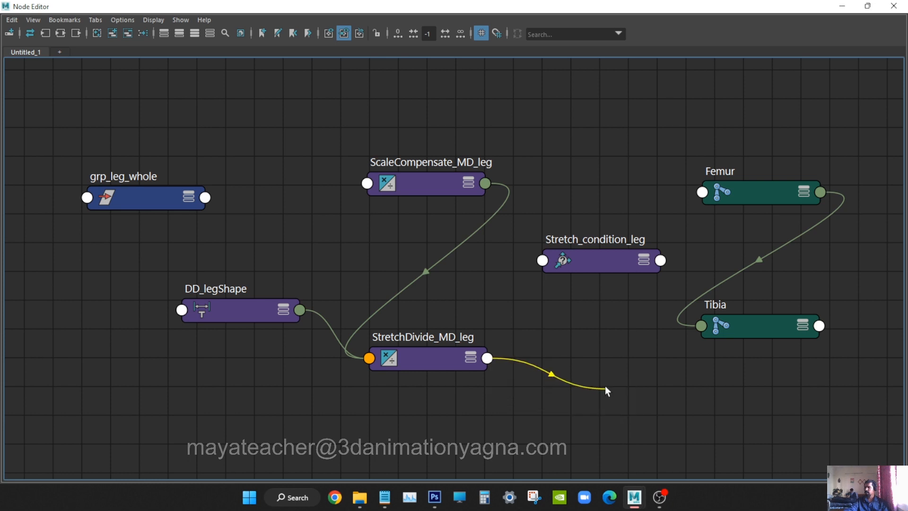
click(542, 261)
mouse_move(592, 278)
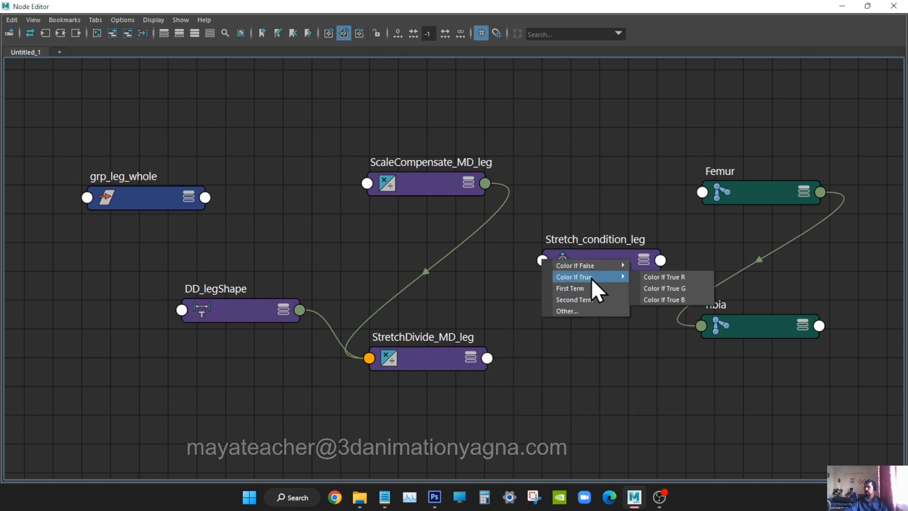
click(665, 279)
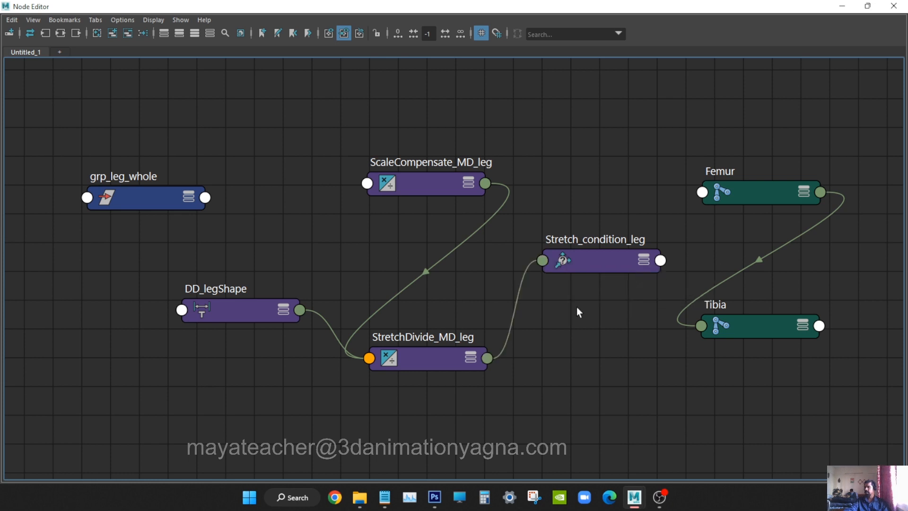
Step: Connect Output X of StretchDivide_MD_leg to the First Term of Stretch_condition_leg
click(486, 359)
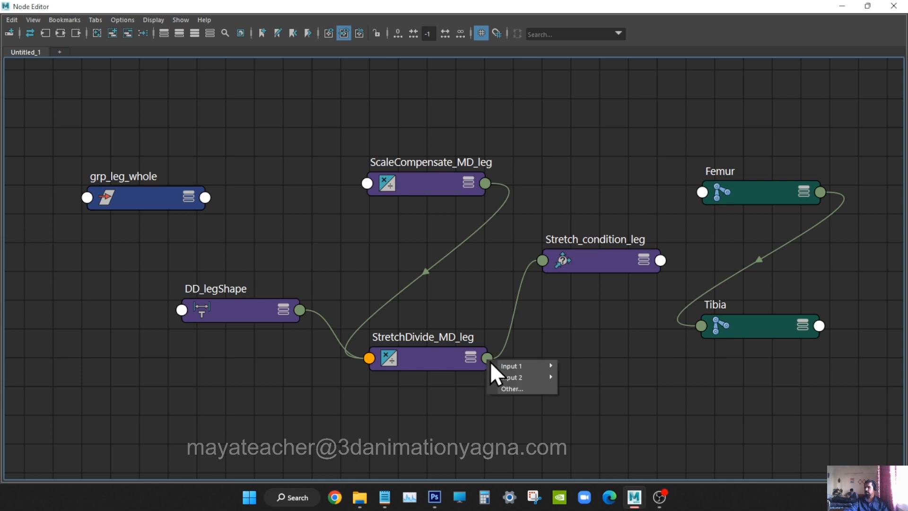
click(512, 388)
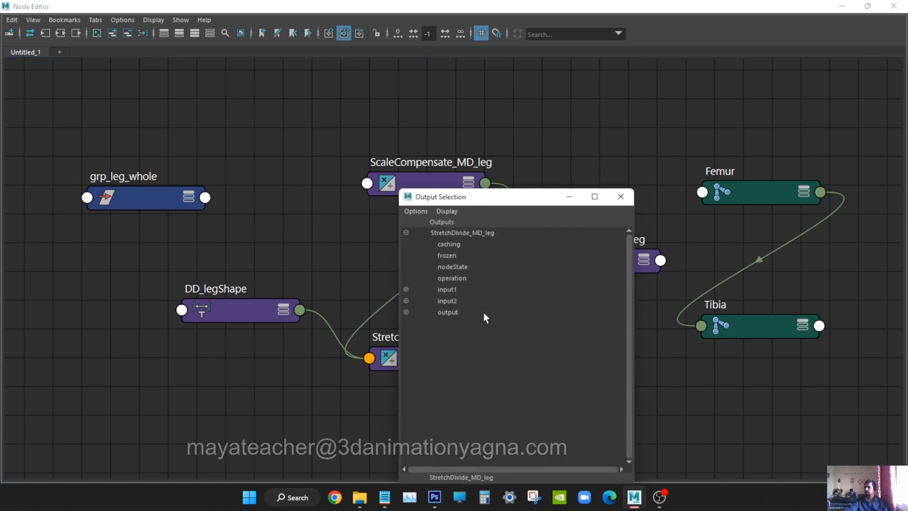
click(405, 313)
click(468, 325)
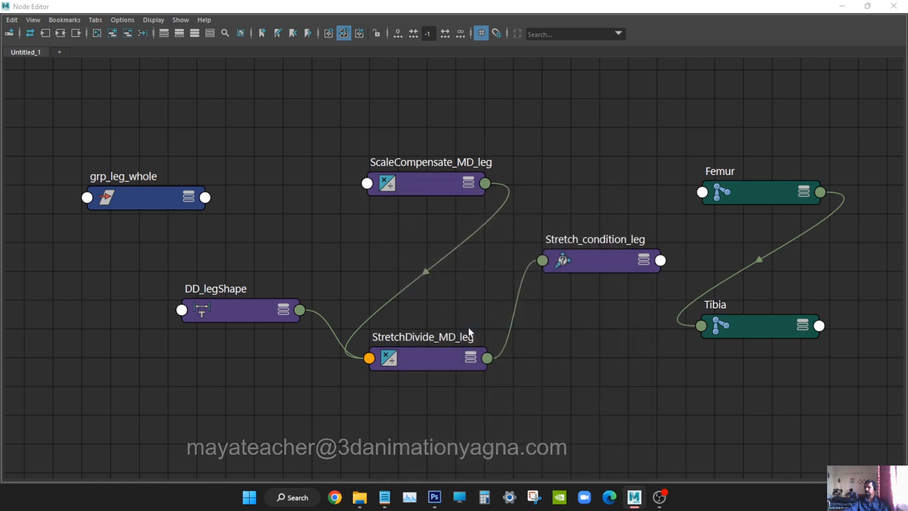
click(543, 260)
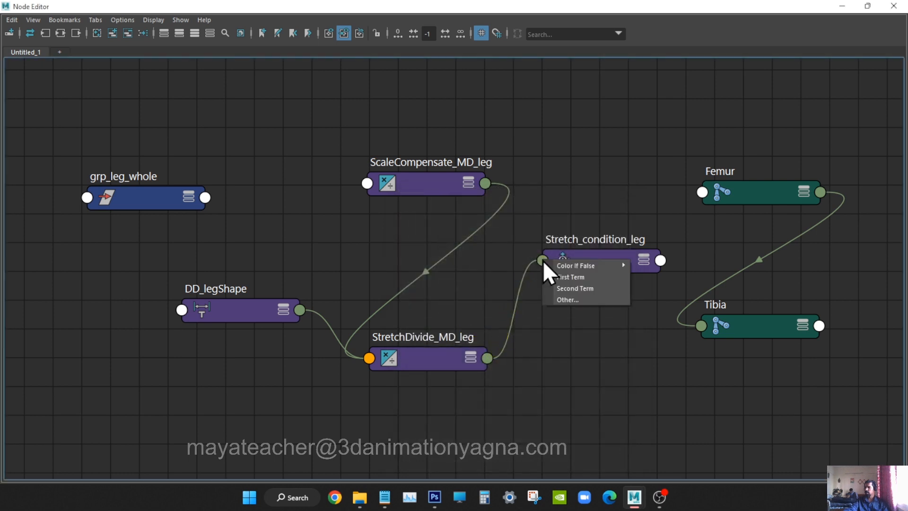
click(598, 277)
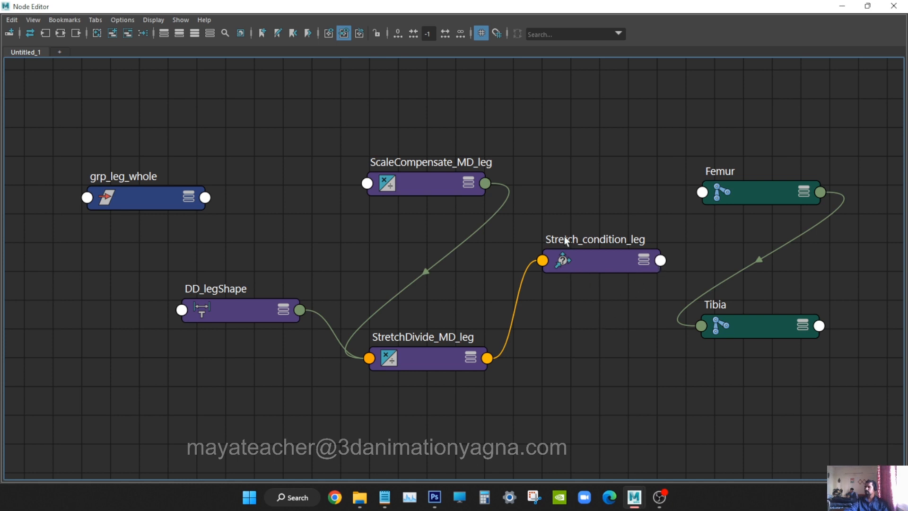
Step: Connect Out Color R of Stretch_condition_leg to Scale X of the Femur joint
click(664, 263)
mouse_move(687, 268)
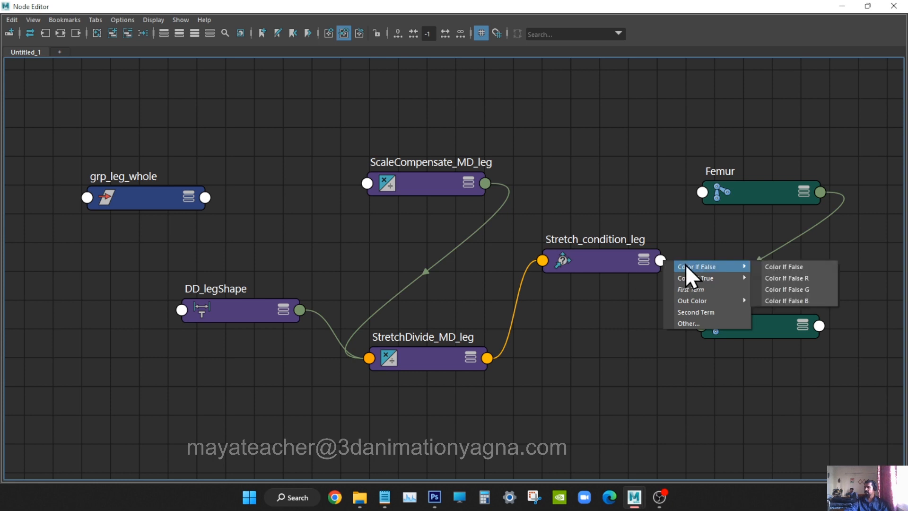
mouse_move(710, 299)
click(810, 310)
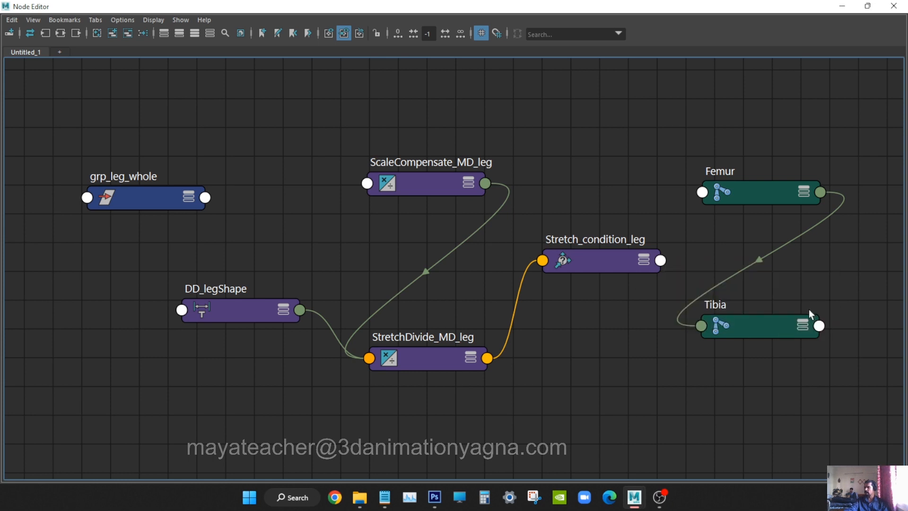
click(703, 193)
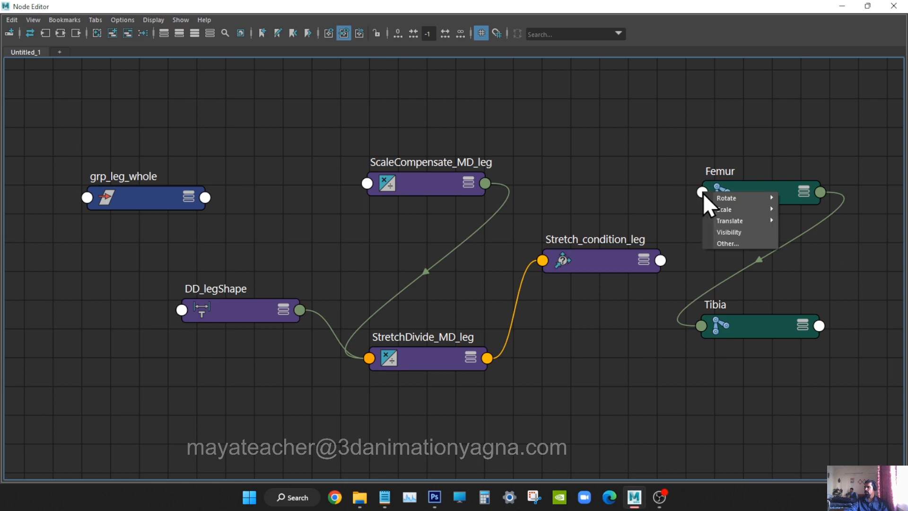
mouse_move(767, 209)
click(807, 208)
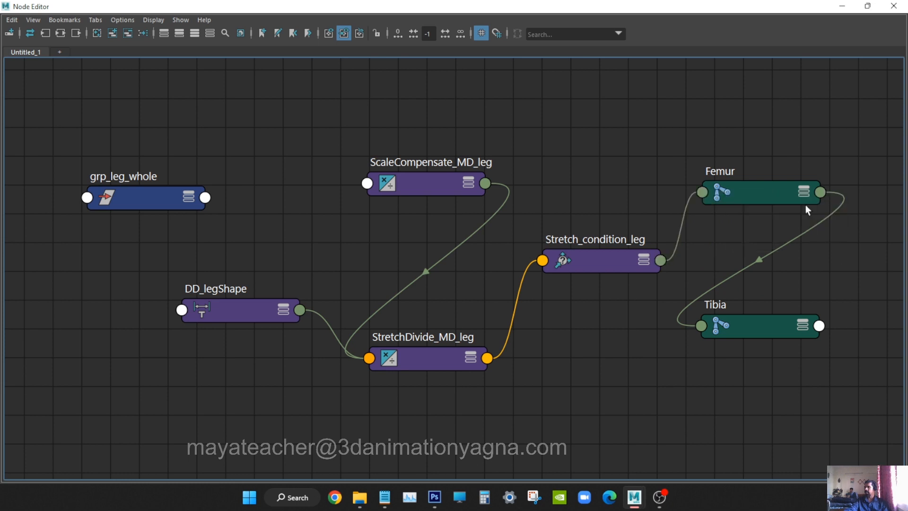
Step: Connect Out Color R of Stretch_condition_leg to Scale X of the Tibia joint
click(662, 263)
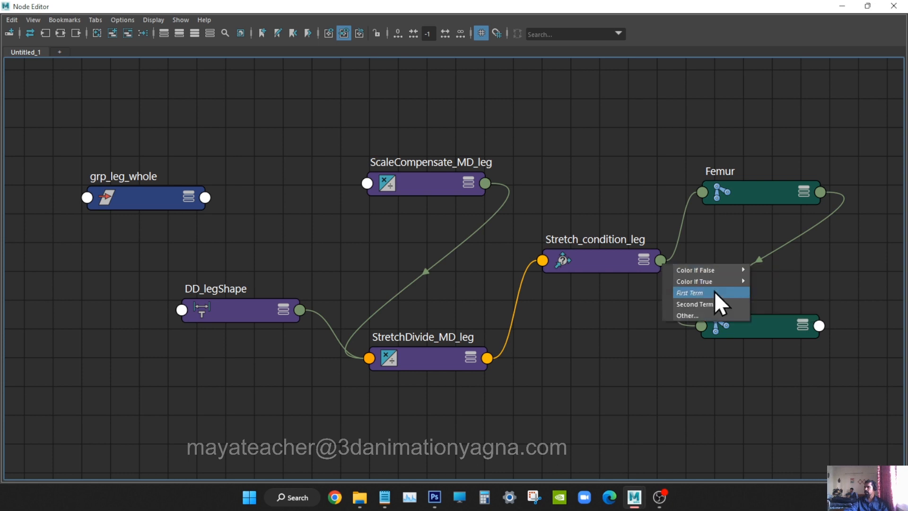
click(705, 316)
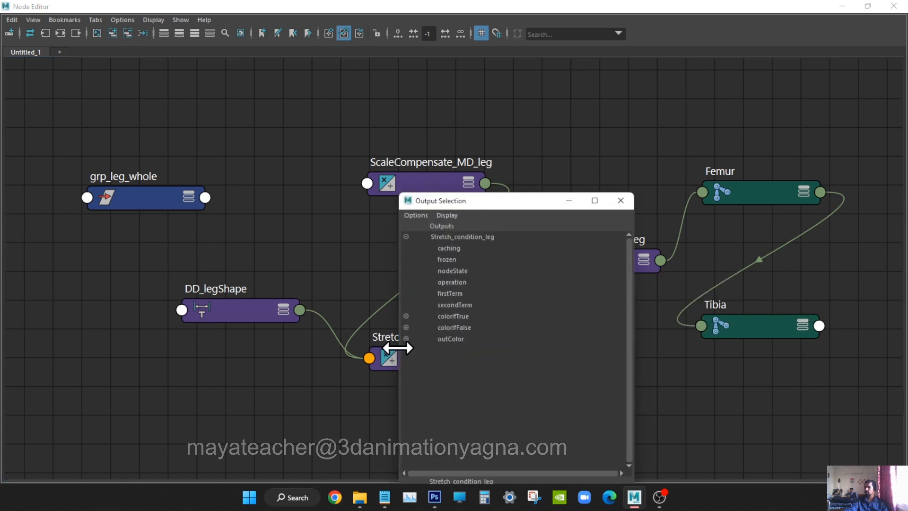
click(406, 339)
click(476, 351)
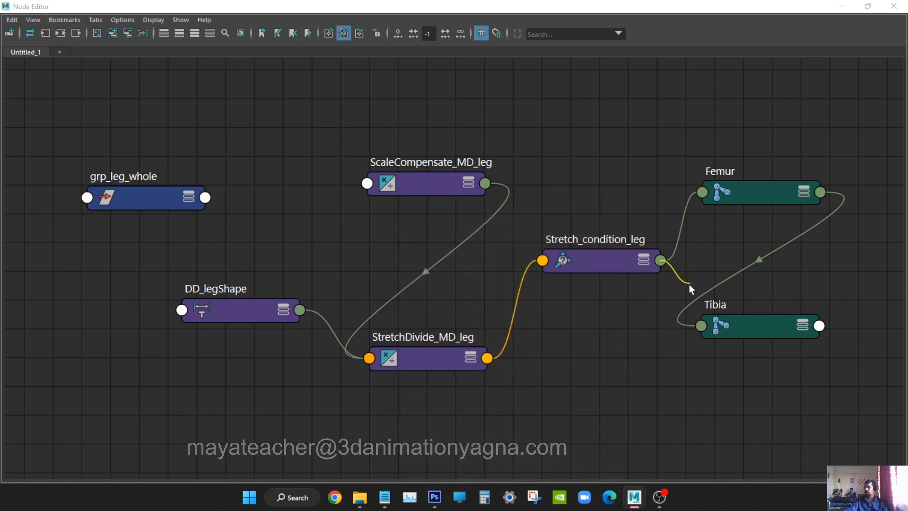
click(699, 325)
mouse_move(730, 345)
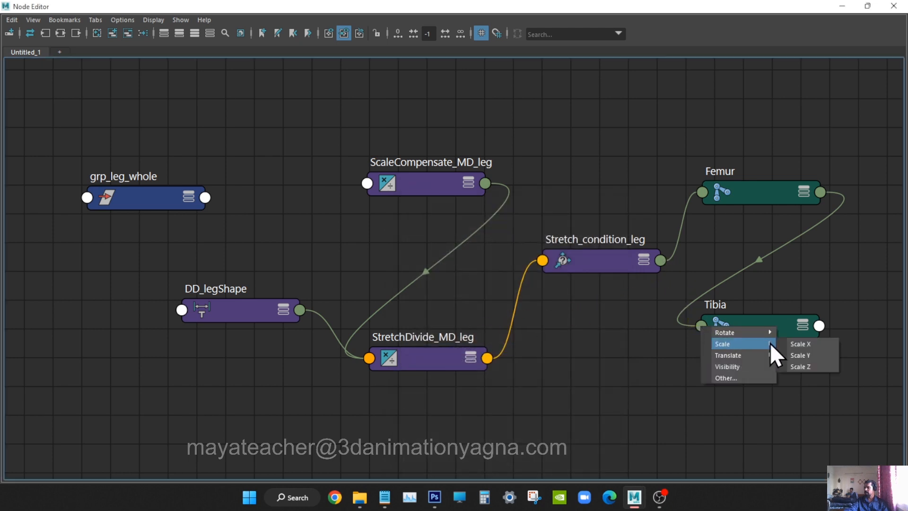
click(825, 344)
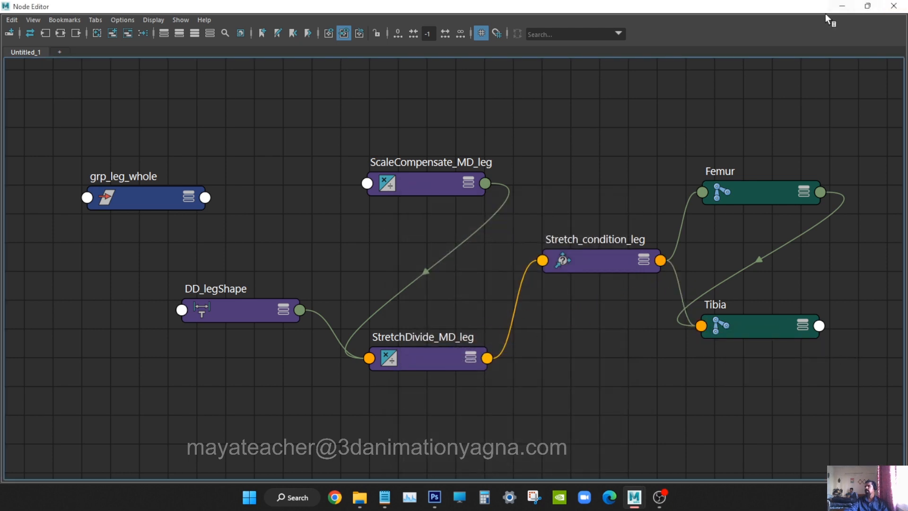
Step: Minimize the Node Editor and try moving Leg_ctl vertically to test the leg's stretch
click(842, 7)
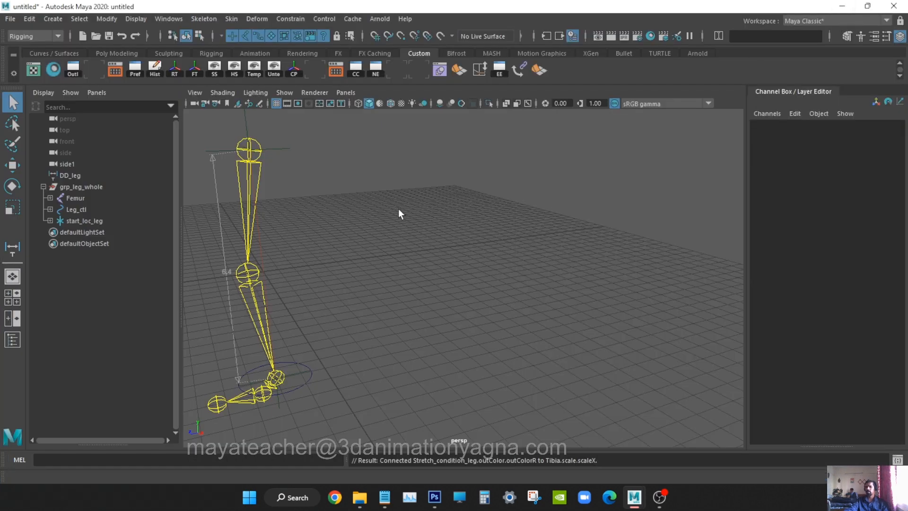
alt+middle_drag(351, 291, 506, 294)
alt+right_drag(506, 294, 445, 370)
click(438, 339)
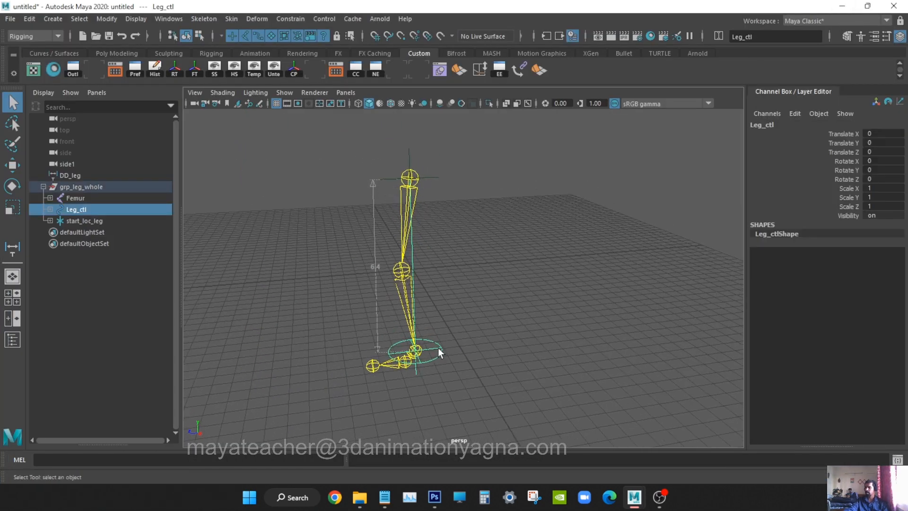
key(w)
drag(417, 336, 426, 303)
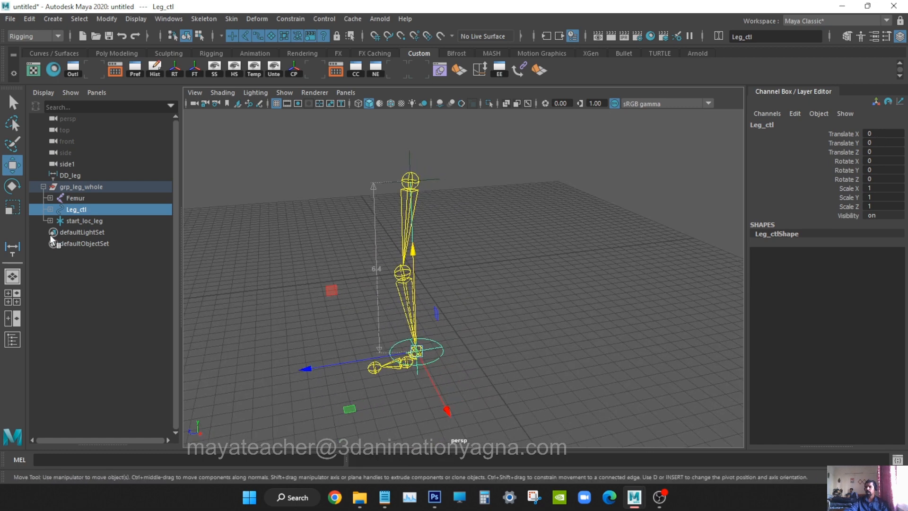
Step: Try scaling grp_leg_whole uniformly to test the rig, then undo the scaling
click(95, 187)
key(r)
drag(414, 271, 428, 282)
key(ctrl+z)
mouse_move(458, 309)
alt+mouse_down()
mouse_move(434, 308)
mouse_move(460, 309)
alt+mouse_up()
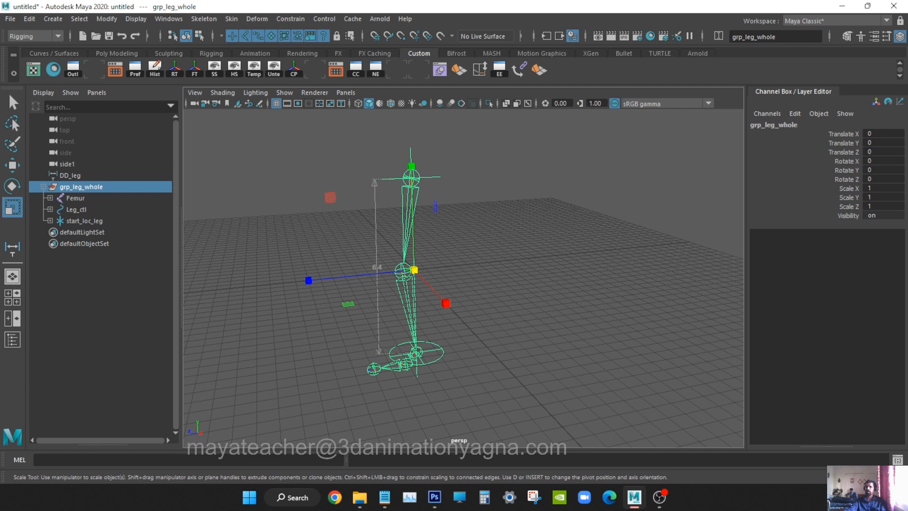
Step: Reopen the Node Editor and connect Scale X of grp_leg_whole to Input 2X of ScaleCompensate_MD_leg
key(alt+Tab)
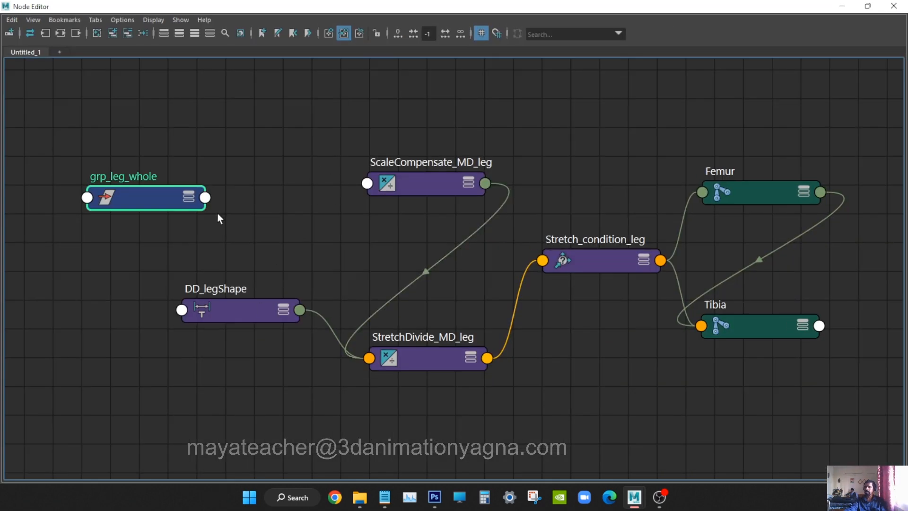
click(206, 198)
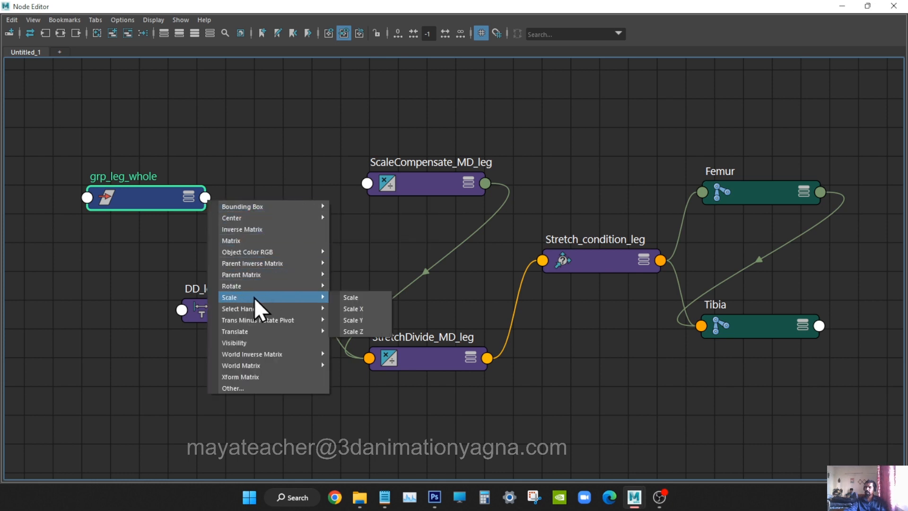
click(357, 309)
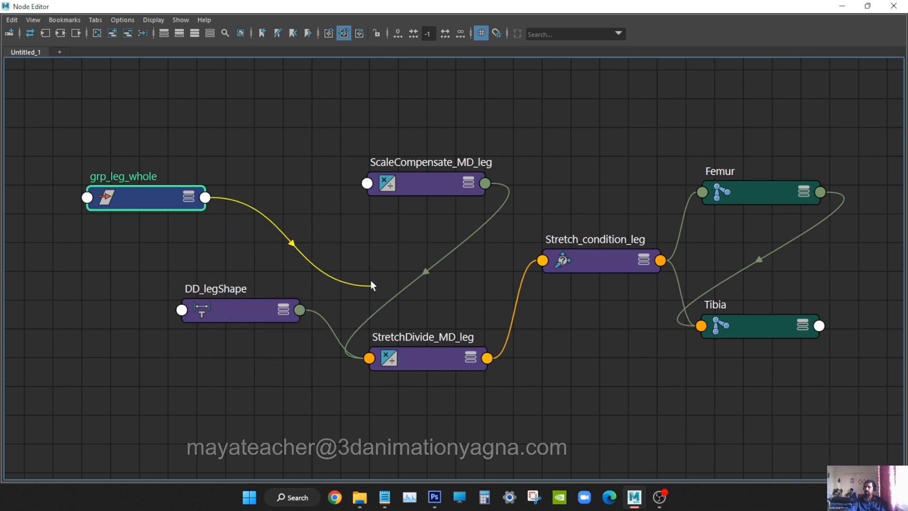
click(368, 185)
mouse_move(420, 202)
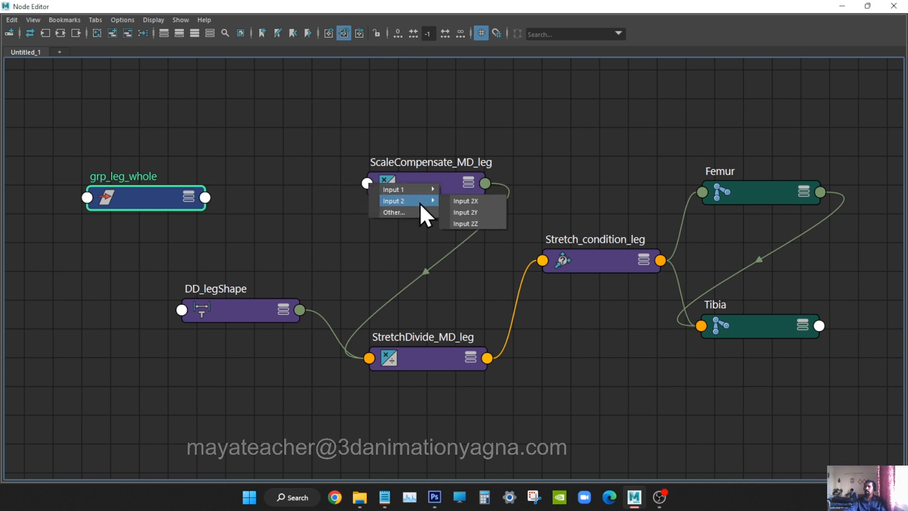
click(492, 201)
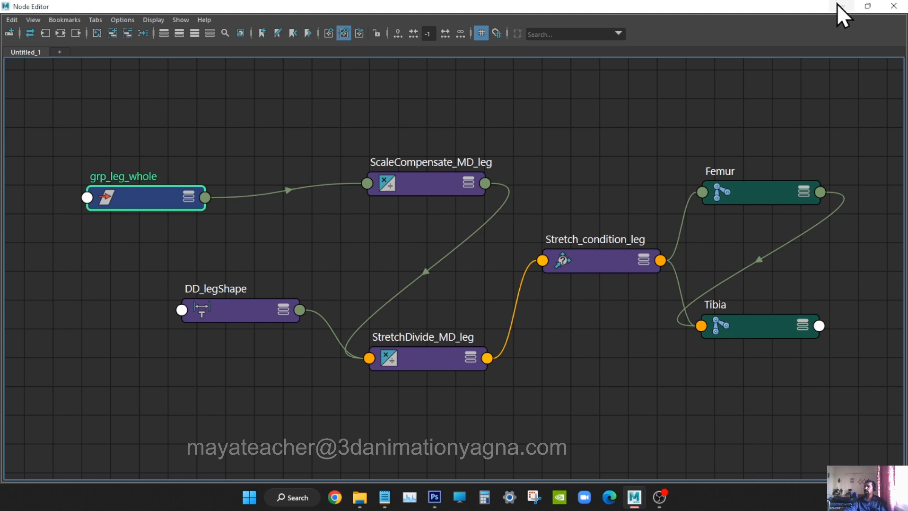
Step: Restore the Node Editor to a floating window that leaves the leg in the viewport uncovered
drag(816, 6, 804, 363)
alt+middle_drag(410, 260, 375, 246)
alt+drag(375, 246, 352, 290)
Step: Try moving Leg_ctl freely to test the leg's stretch, then undo the move
key(ctrl+z)
key(w)
click(402, 347)
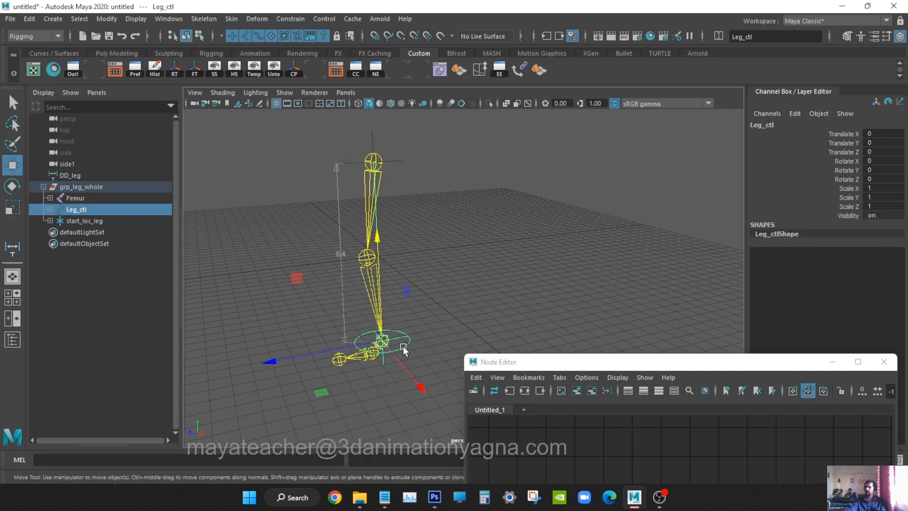
drag(383, 343, 389, 279)
key(ctrl+z)
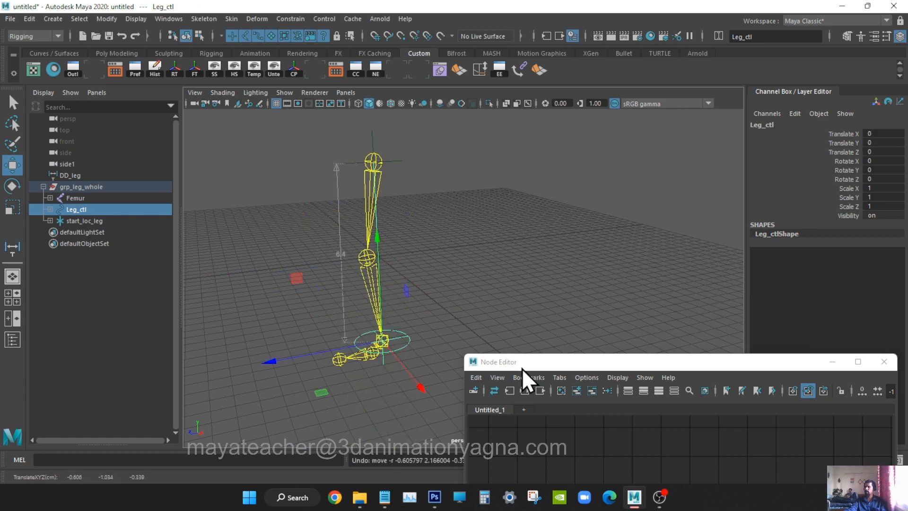
Step: Place the floating Node Editor beside the leg so the node graph and the joints can be viewed together
alt+middle_drag(370, 301, 310, 299)
drag(569, 363, 505, 123)
scroll(597, 286, down, 5)
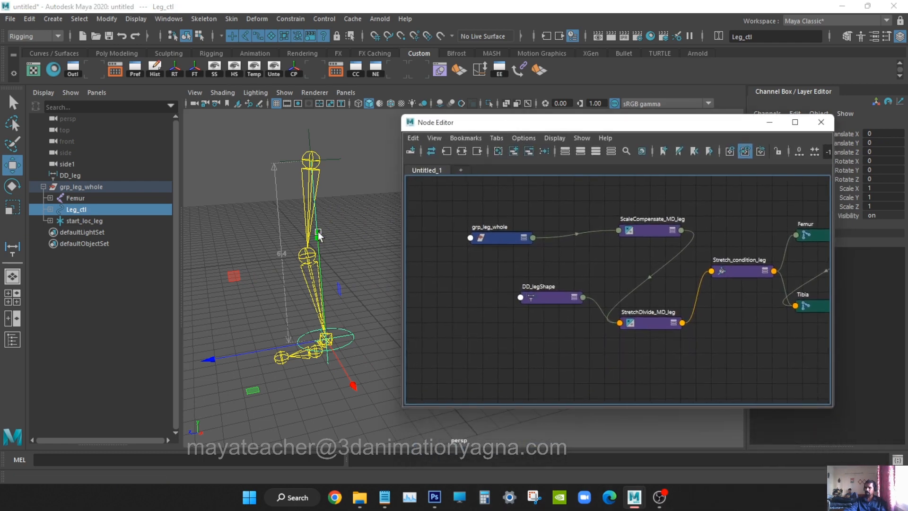
scroll(306, 276, up, 4)
alt+middle_drag(301, 274, 367, 289)
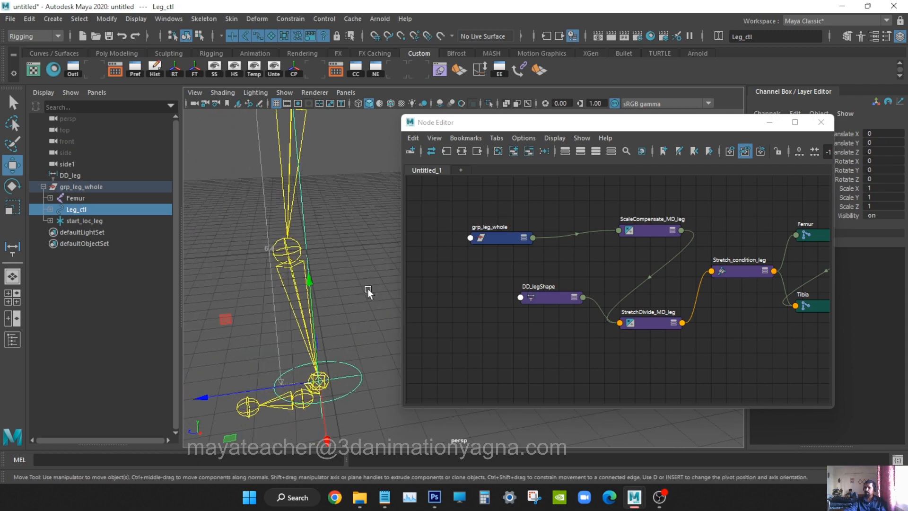
Step: Hide the Outliner and move Leg_ctl down along Y to a Translate Y of about -0.926
key(space)
alt+middle_drag(172, 253, 233, 245)
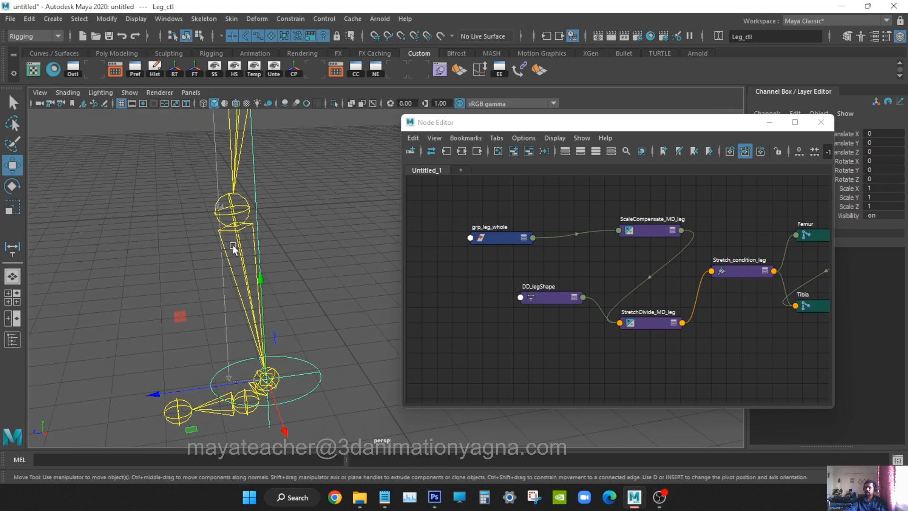
alt+drag(232, 245, 199, 245)
alt+right_drag(200, 245, 98, 285)
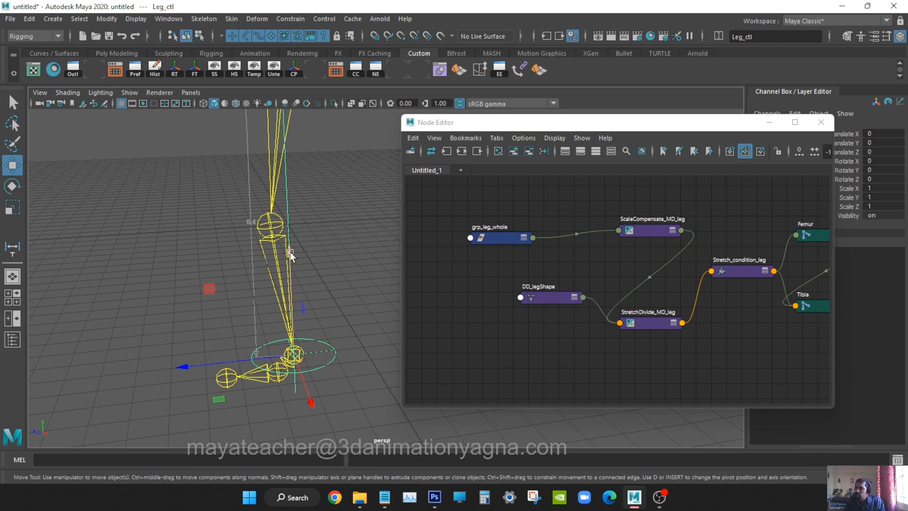
drag(290, 252, 287, 291)
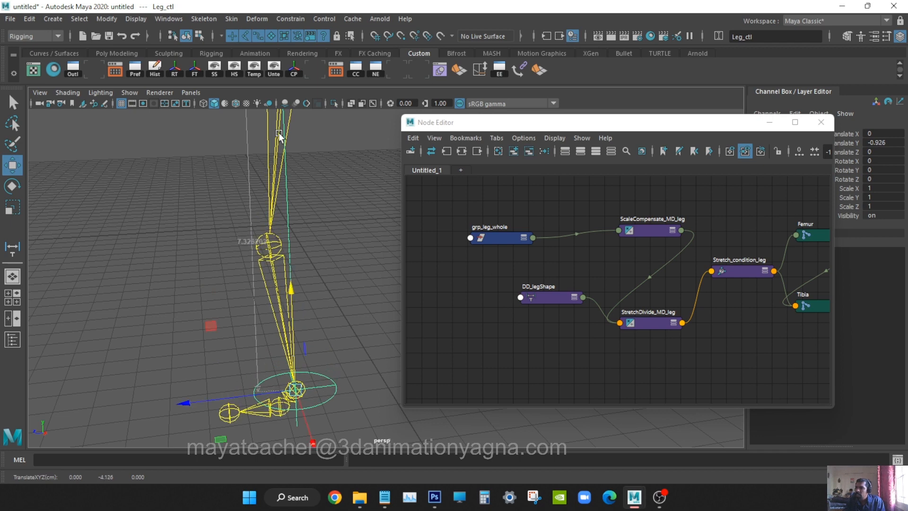
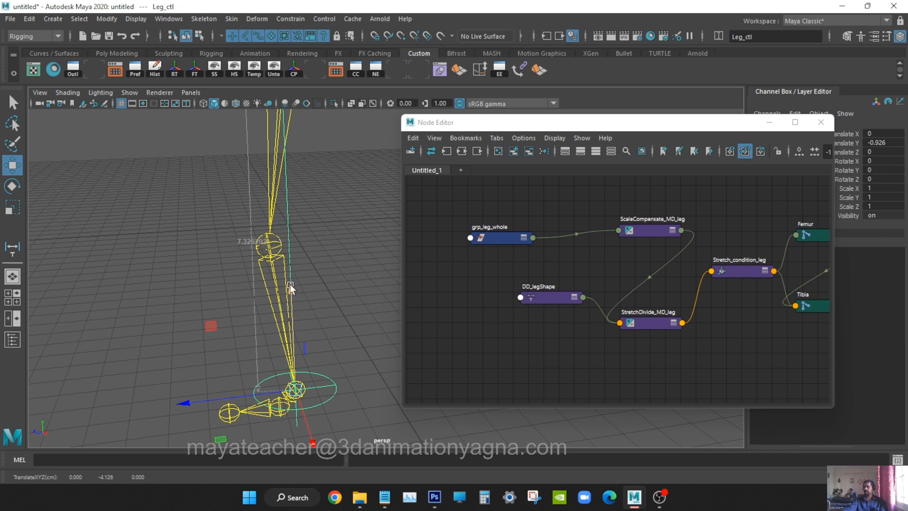
Step: Raise Leg_ctl along Y to about -0.06, then set its Translate Y to exactly 0
drag(291, 285, 295, 248)
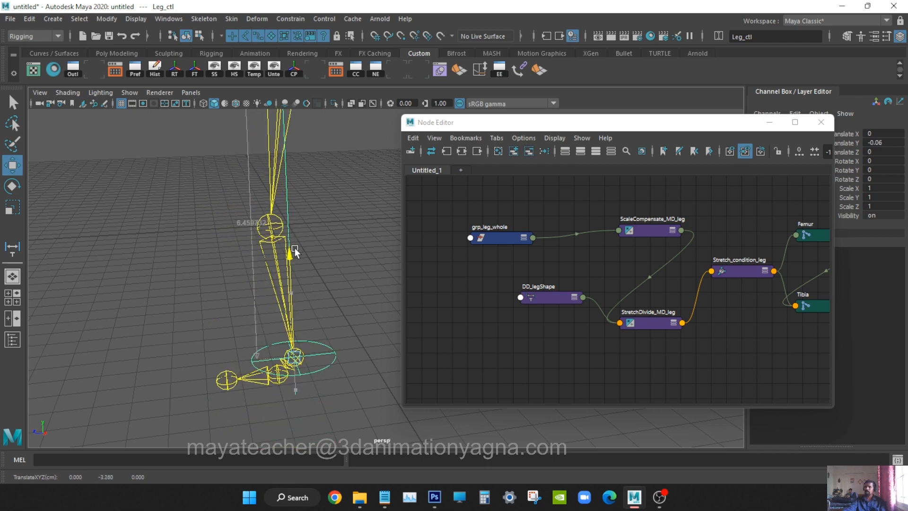
scroll(297, 246, up, 3)
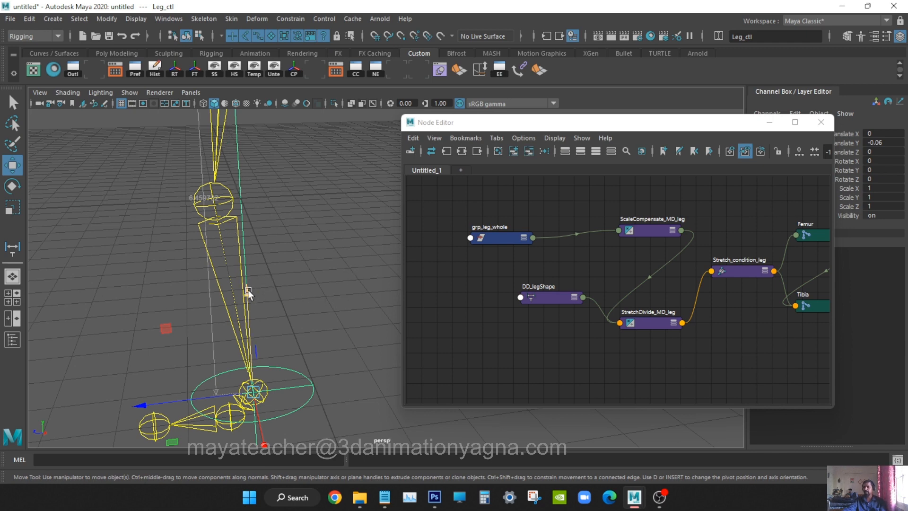
click(882, 142)
text(0)
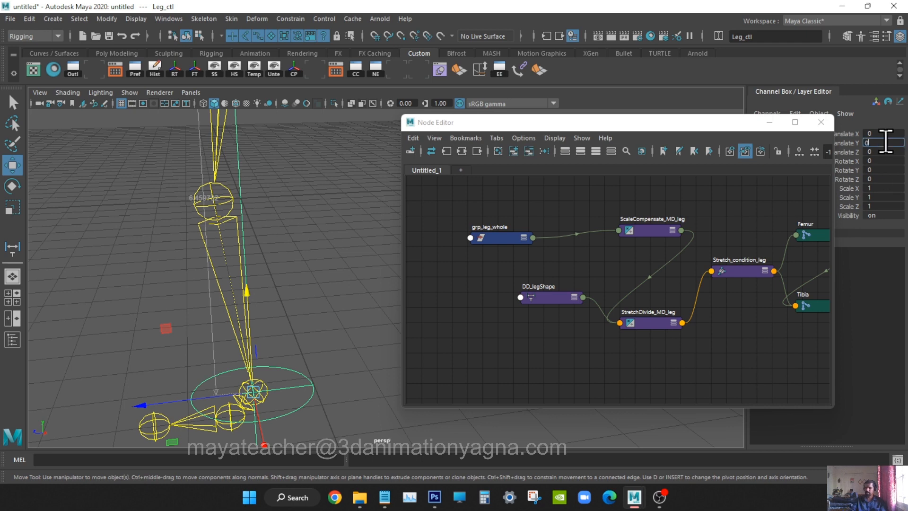
key(Return)
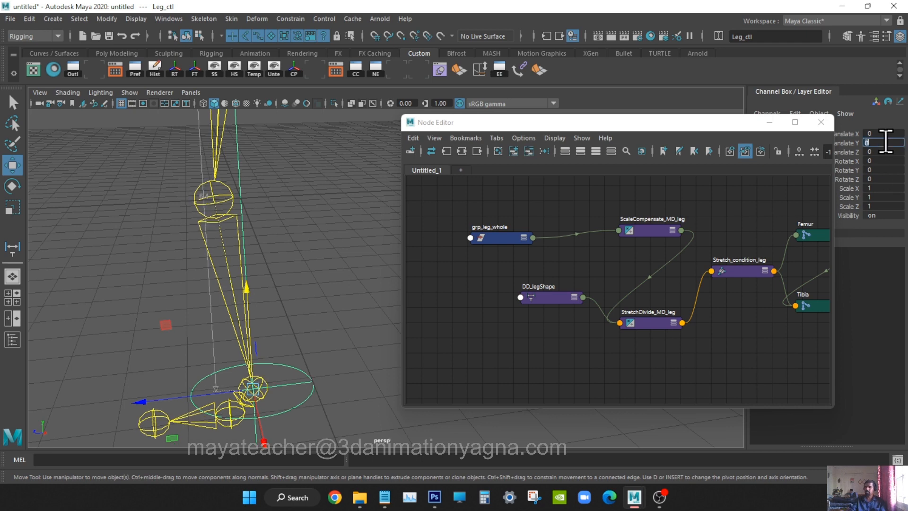
Step: Try lowering Leg_ctl slightly along Y to a Translate Y of about -0.096, then undo the move
click(243, 289)
drag(243, 288, 245, 294)
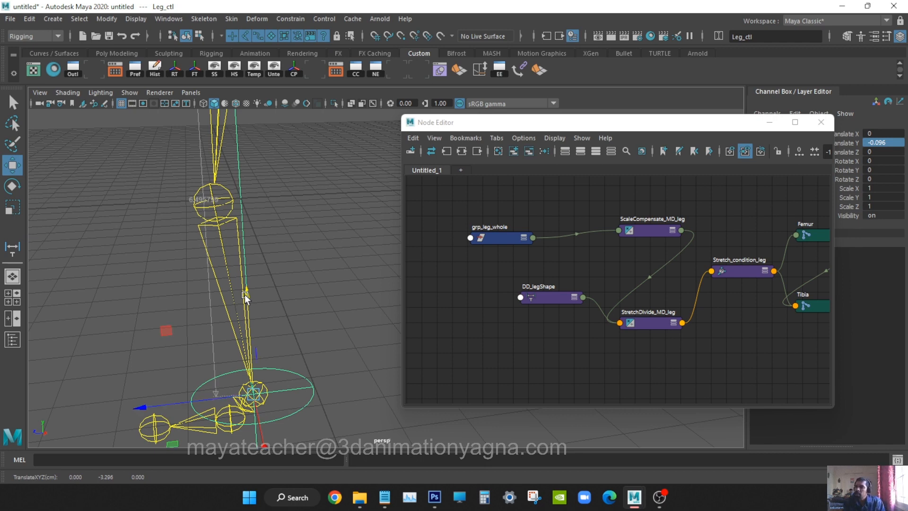
key(ctrl+z)
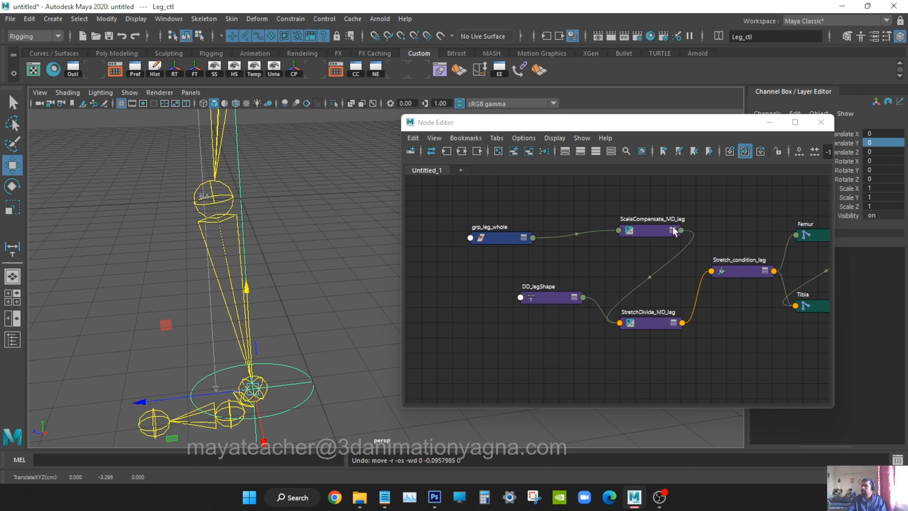
Step: Show the full attributes of ScaleCompensate_MD_leg and shift the Node Editor aside so its Input 1 and Input 2 values are accessible
click(648, 227)
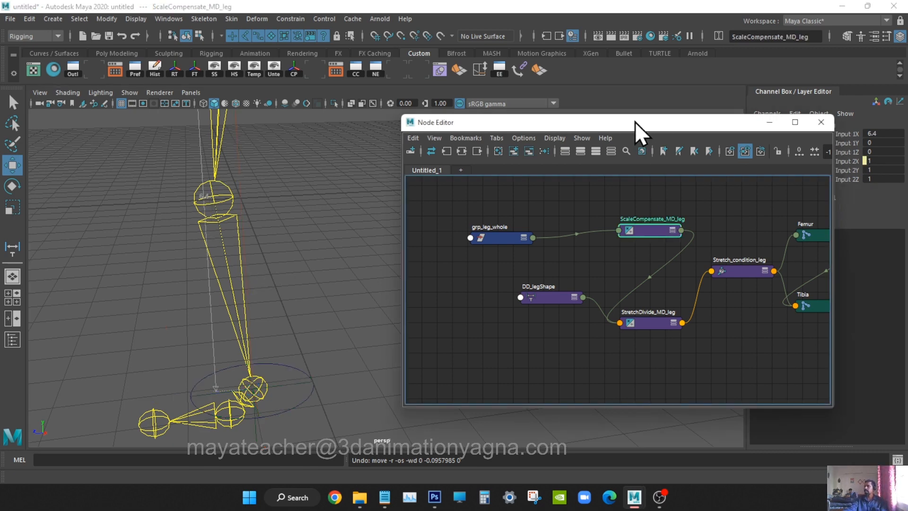
drag(635, 121, 574, 61)
double_click(560, 205)
right_click(529, 93)
click(551, 136)
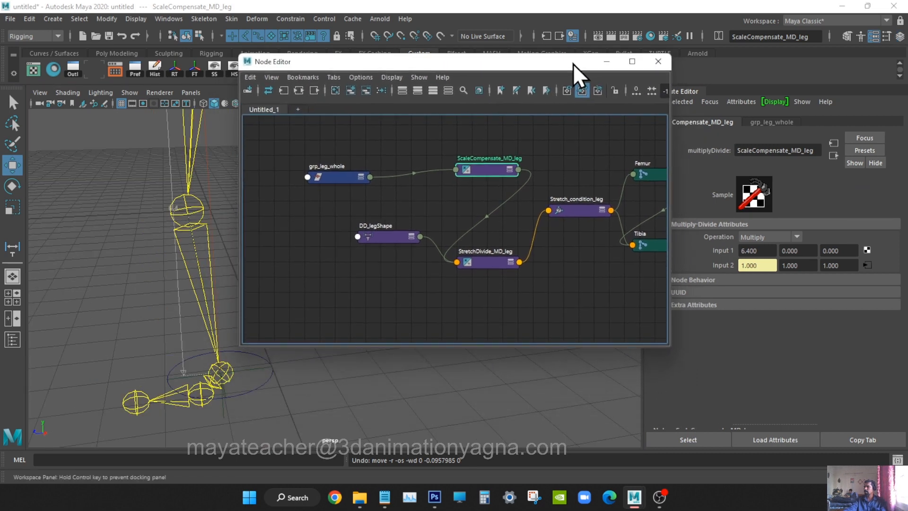
Step: Set the X value of Input 1 on ScaleCompensate_MD_leg to 6.5
drag(765, 252, 750, 252)
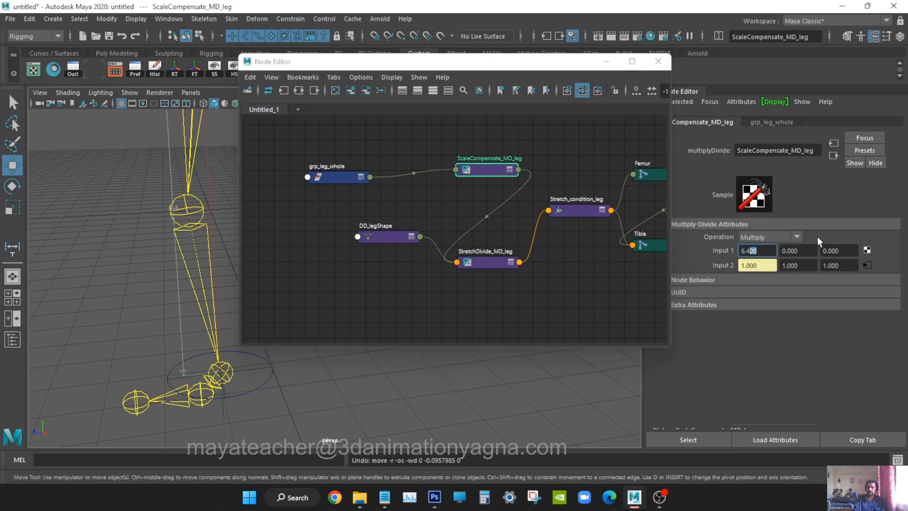
key(BackSpace)
key(BackSpace)
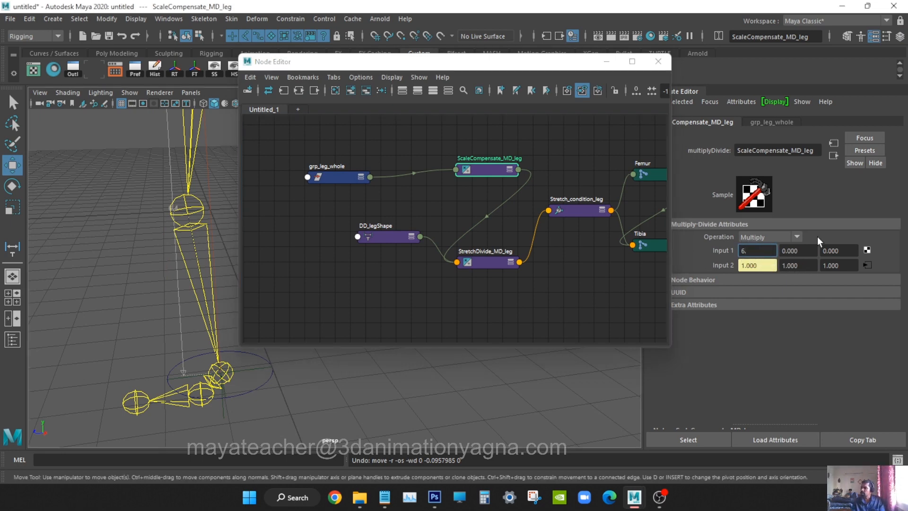
text(2)
key(Return)
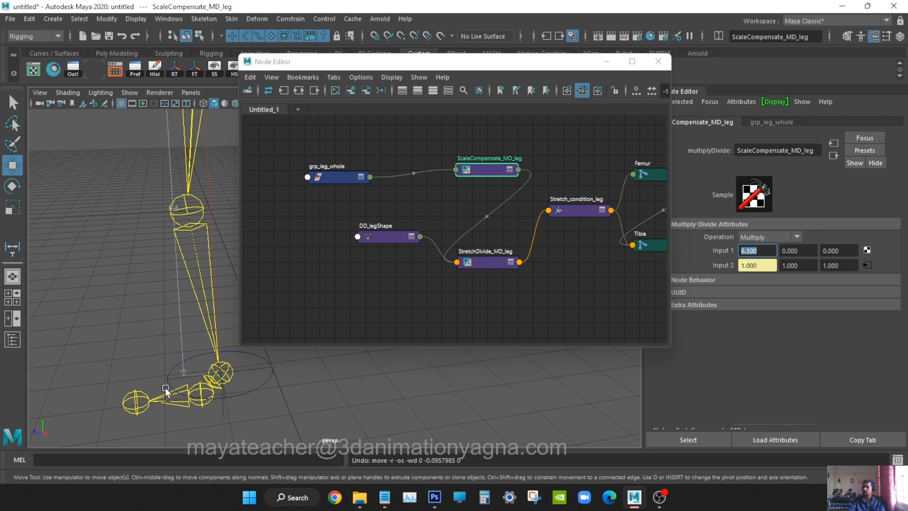
Step: Lower Leg_ctl along Y until the leg straightens, then set Input 1 X of ScaleCompensate_MD_leg to 6.446
click(262, 385)
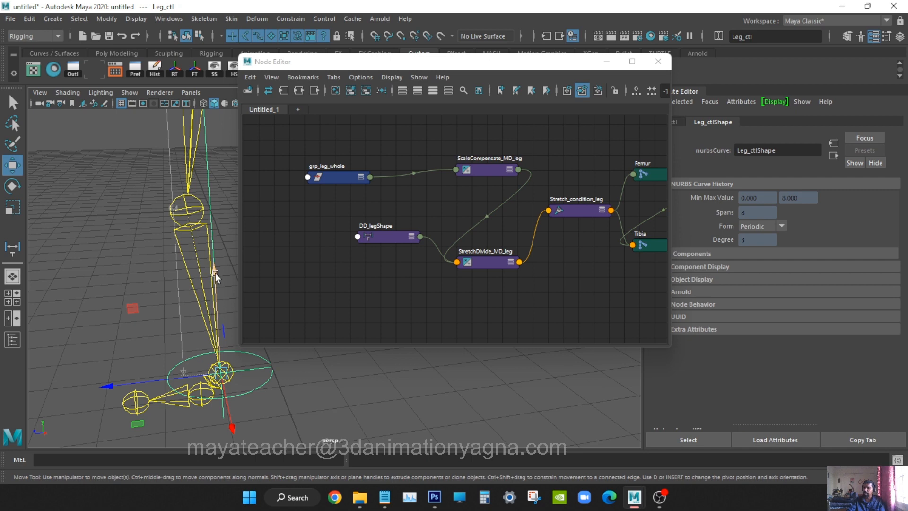
mouse_move(215, 274)
mouse_down()
mouse_move(218, 381)
mouse_move(217, 274)
mouse_up()
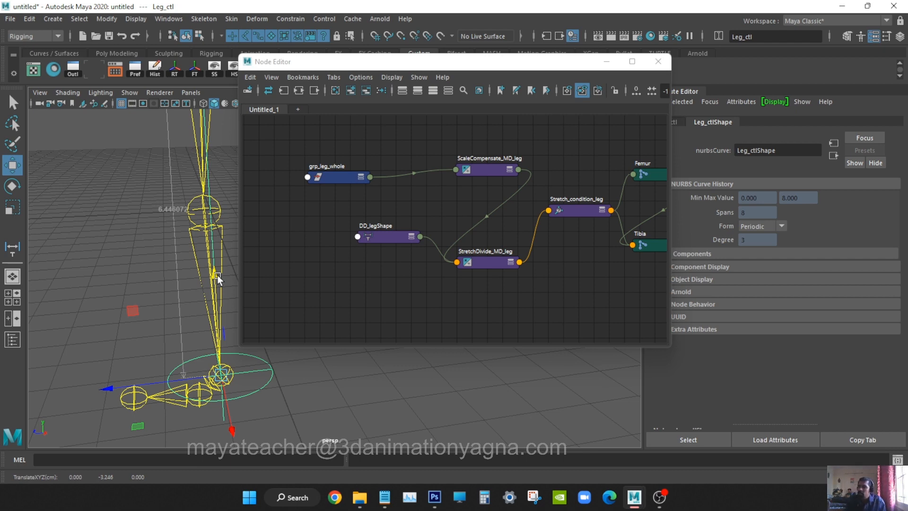
click(488, 173)
drag(770, 252, 707, 245)
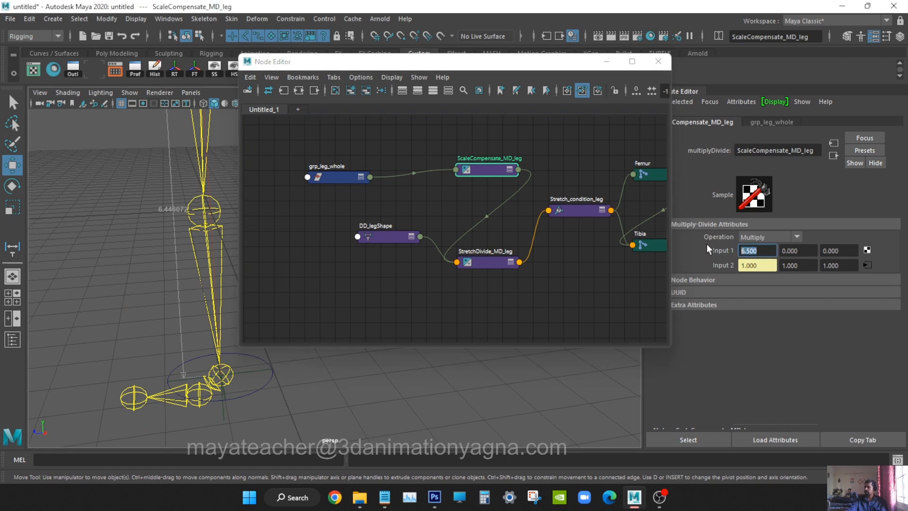
text(6.44)
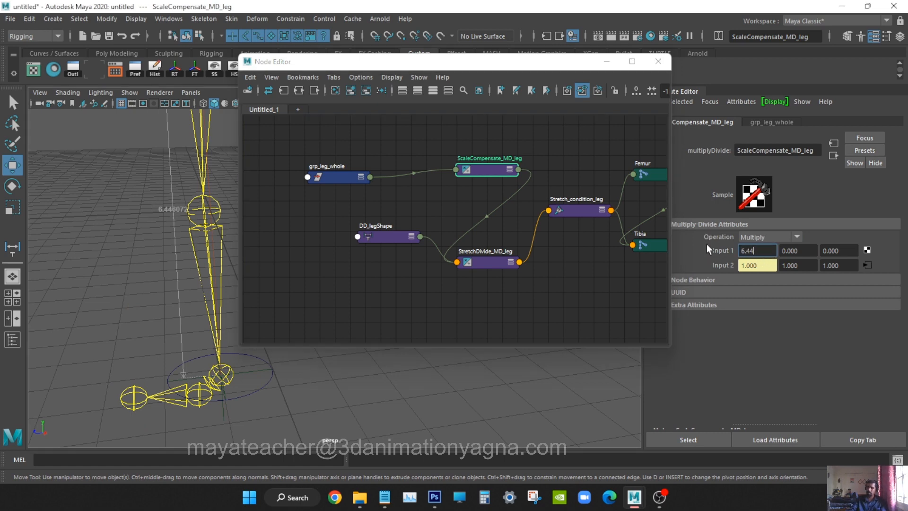
text(607)
key(Return)
Step: Test the stretch by moving Leg_ctl down and then up along Y, ending at a Translate Y of about 0.498
click(271, 376)
drag(217, 268, 192, 300)
scroll(192, 299, down, 4)
alt+middle_drag(192, 300, 134, 321)
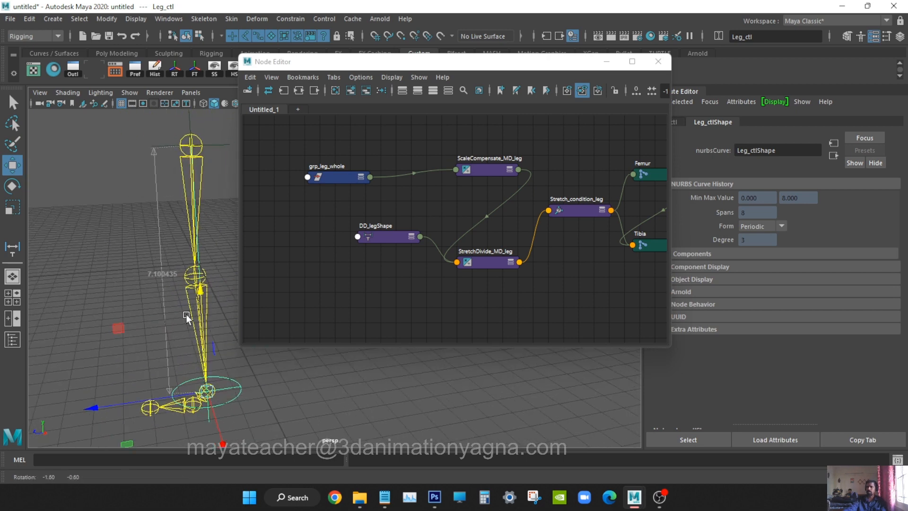
alt+middle_drag(215, 306, 183, 293)
alt+drag(183, 293, 177, 228)
Step: Switch from the Attribute Editor to the Channel Box and reset Leg_ctl's Translate Y to 0
click(875, 36)
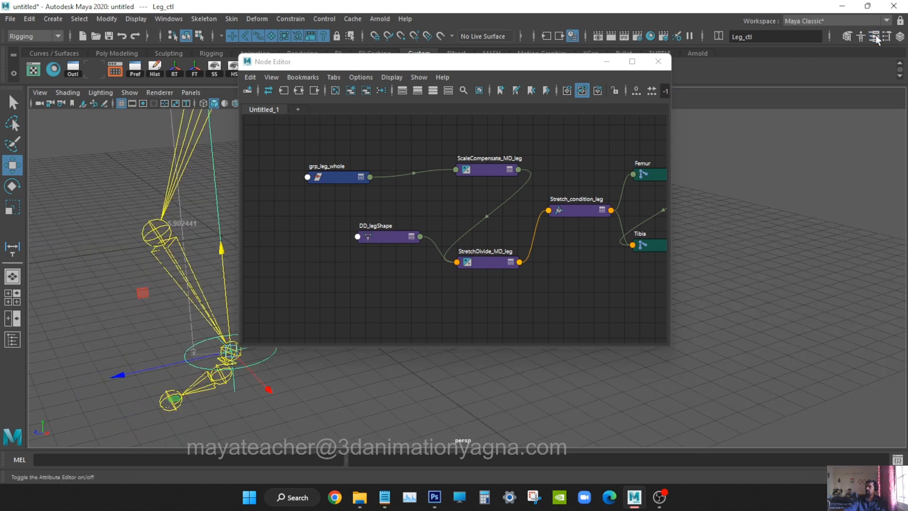
click(900, 37)
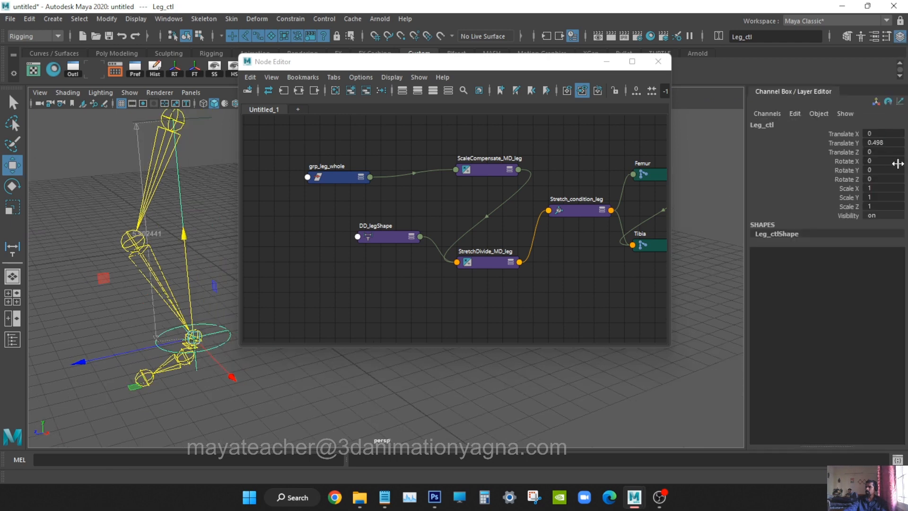
click(882, 142)
text(0)
key(Return)
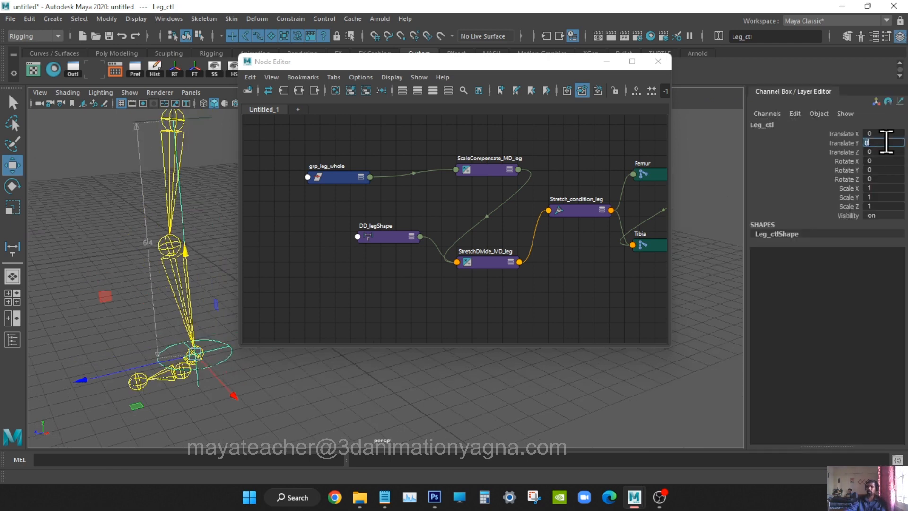
Step: Lower Leg_ctl to a Translate Y of about -0.047, try raising it to about 0.606, and undo the raise
alt+drag(228, 360, 184, 294)
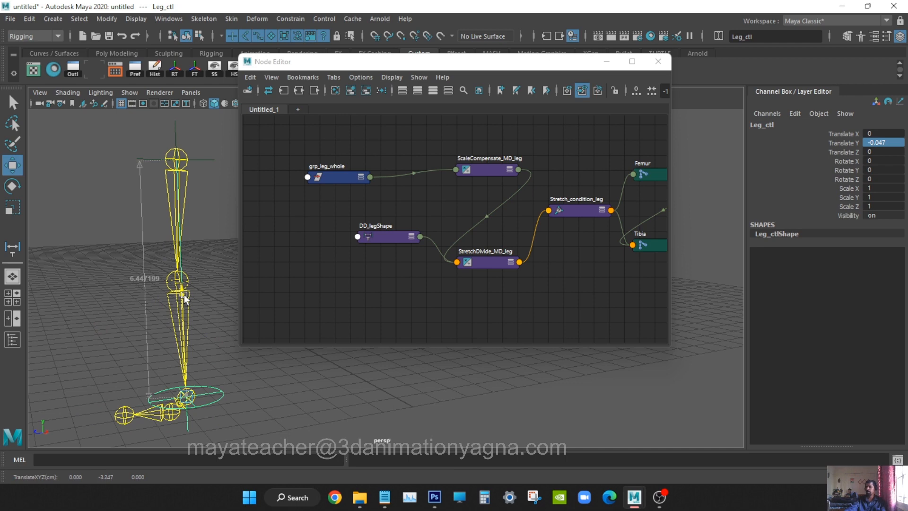
drag(184, 297, 197, 271)
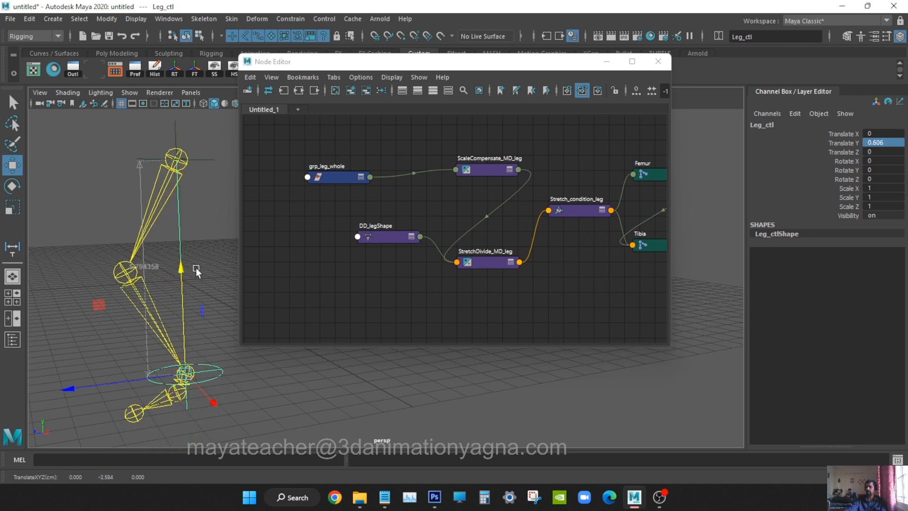
key(ctrl+z)
Step: Check the Input 1 and Input 2 values of ScaleCompensate_MD_leg in its full attributes, then return to the Channel Box
click(482, 172)
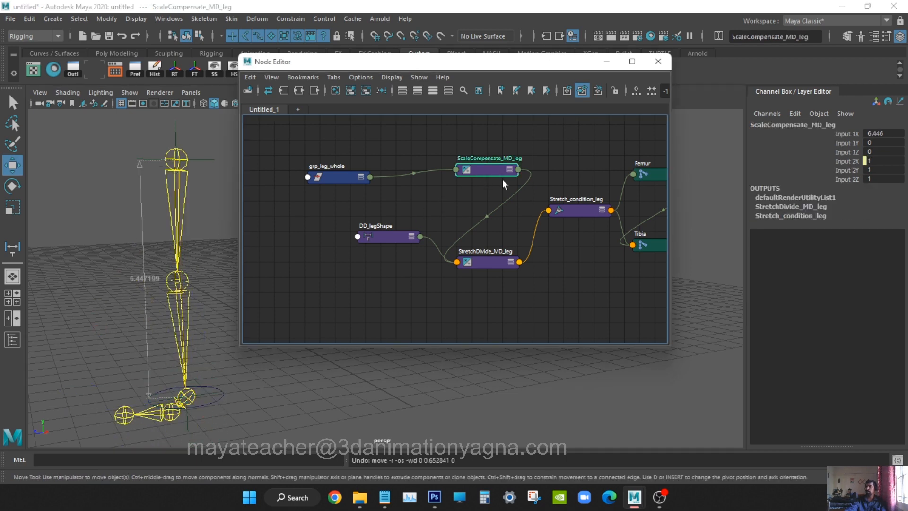
double_click(493, 169)
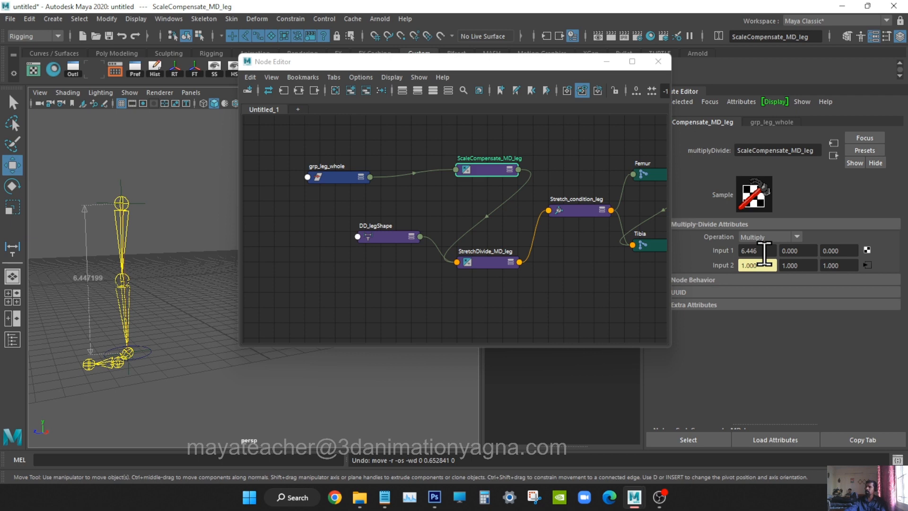
click(874, 36)
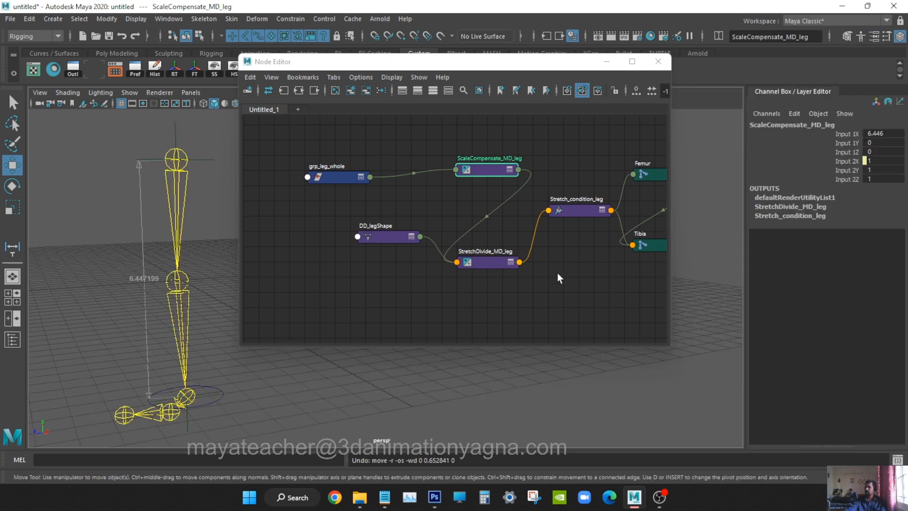
Step: Select Leg_ctl and return its Translate Y to 0
alt+drag(322, 398, 314, 398)
click(203, 388)
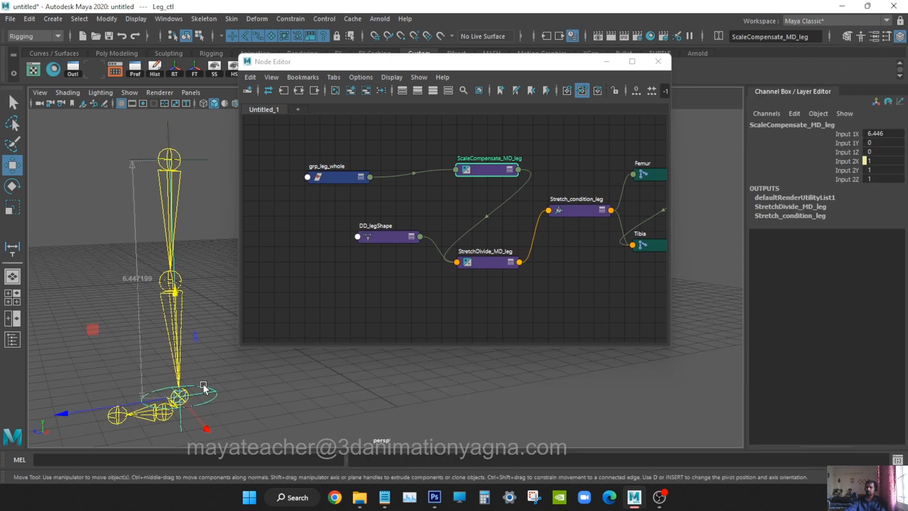
click(884, 143)
text(0)
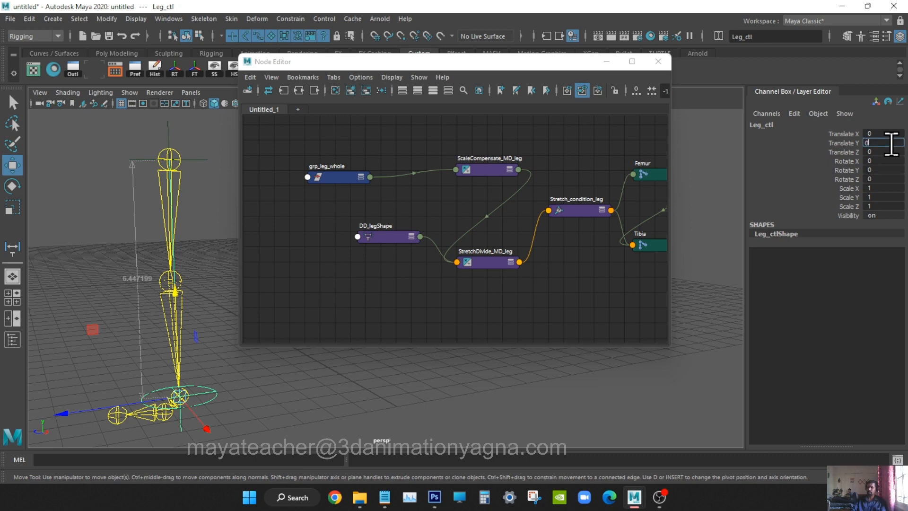
key(Return)
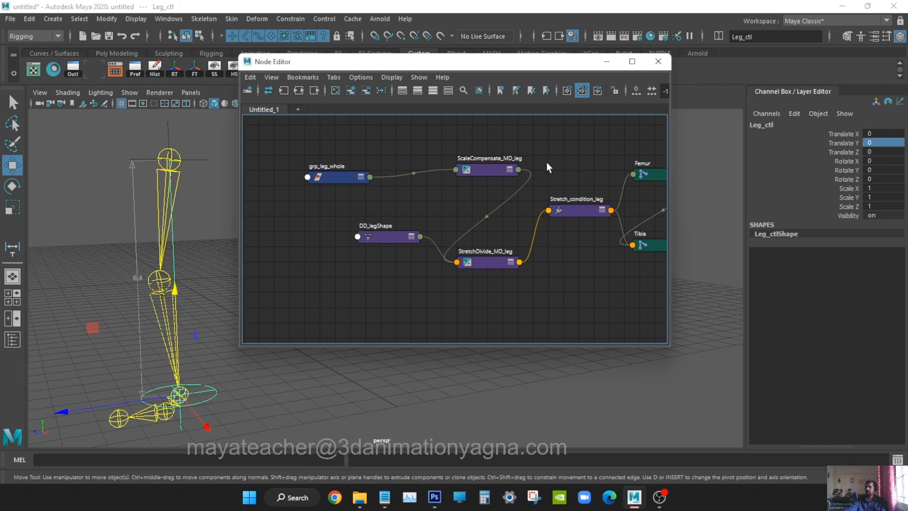
Step: Maximize the Node Editor and frame the entire leg stretch node graph in it
key(f)
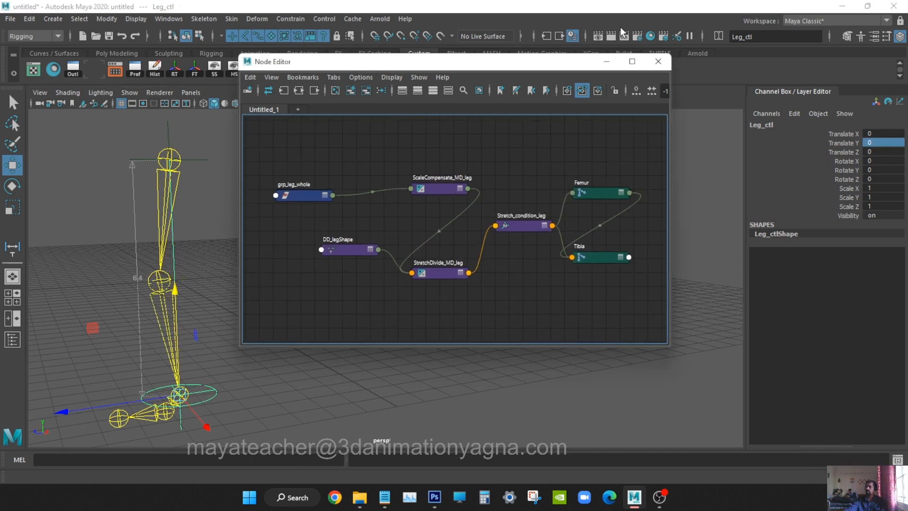
double_click(538, 62)
key(f)
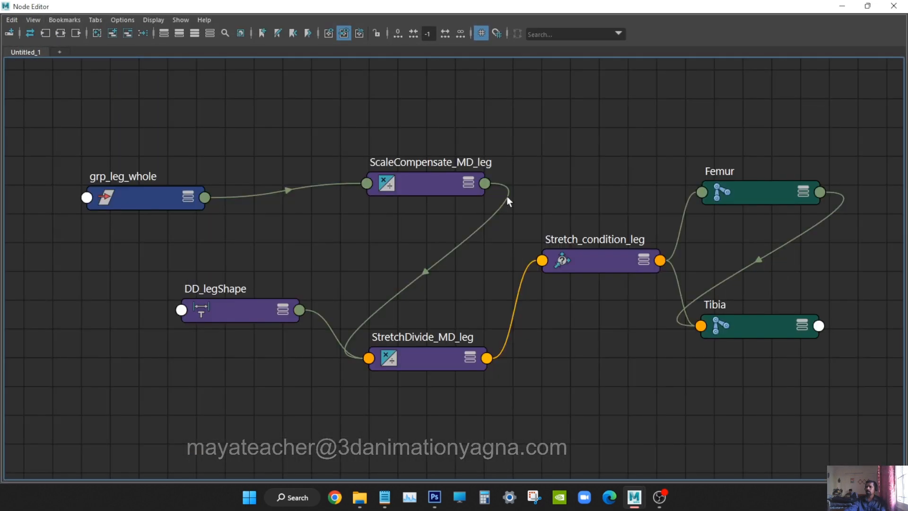